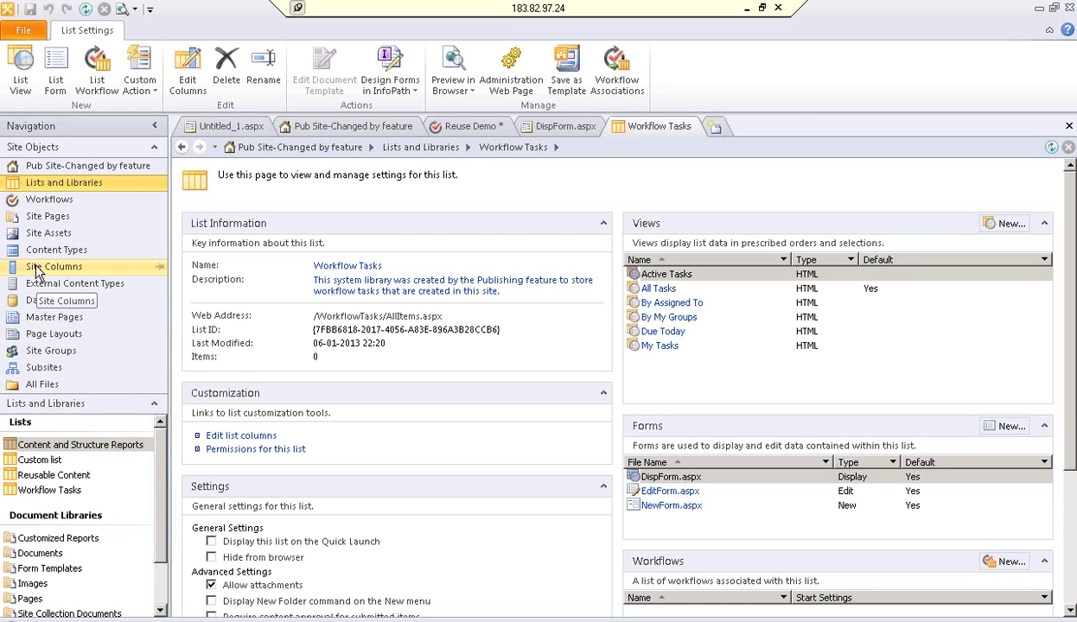
- Open the Reuse Demo reusable workflow from the site's workflows in the workflow editor
left_click(50, 202)
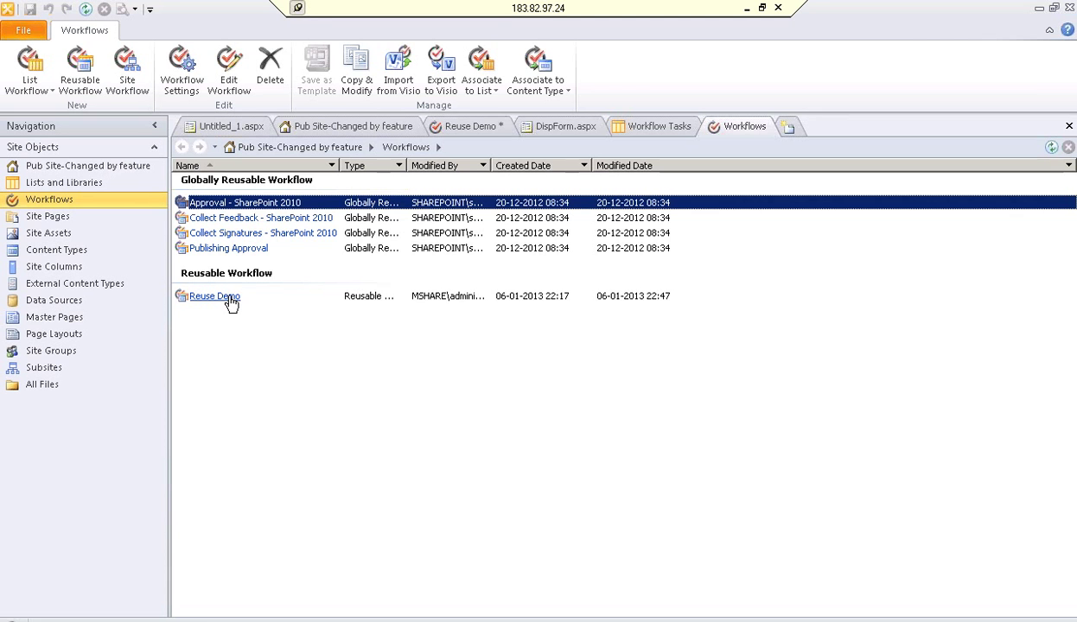
left_click(230, 297)
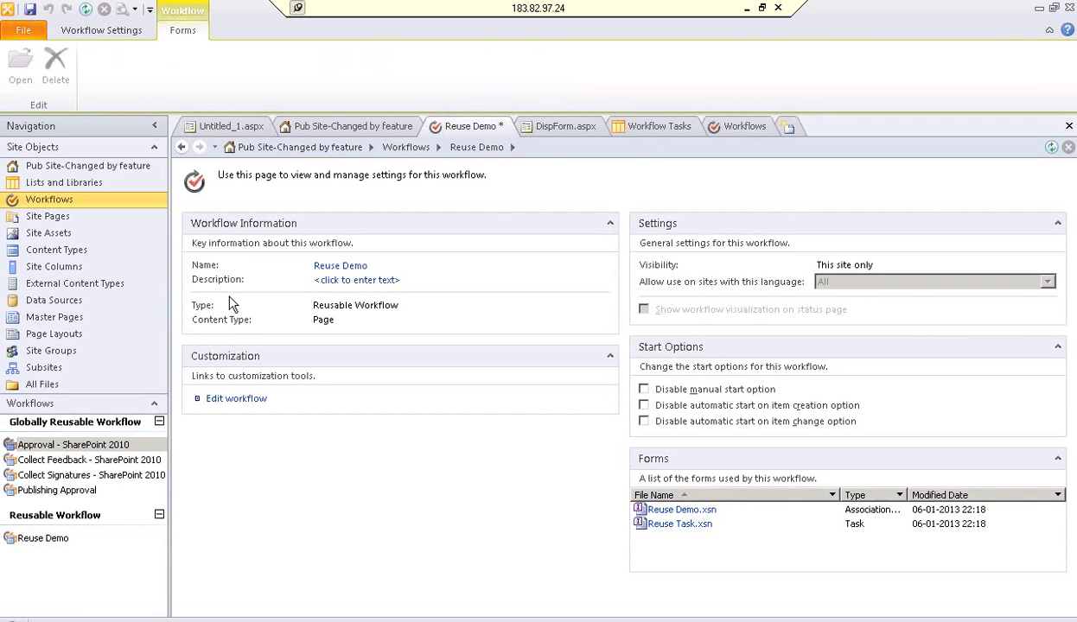
left_click(236, 400)
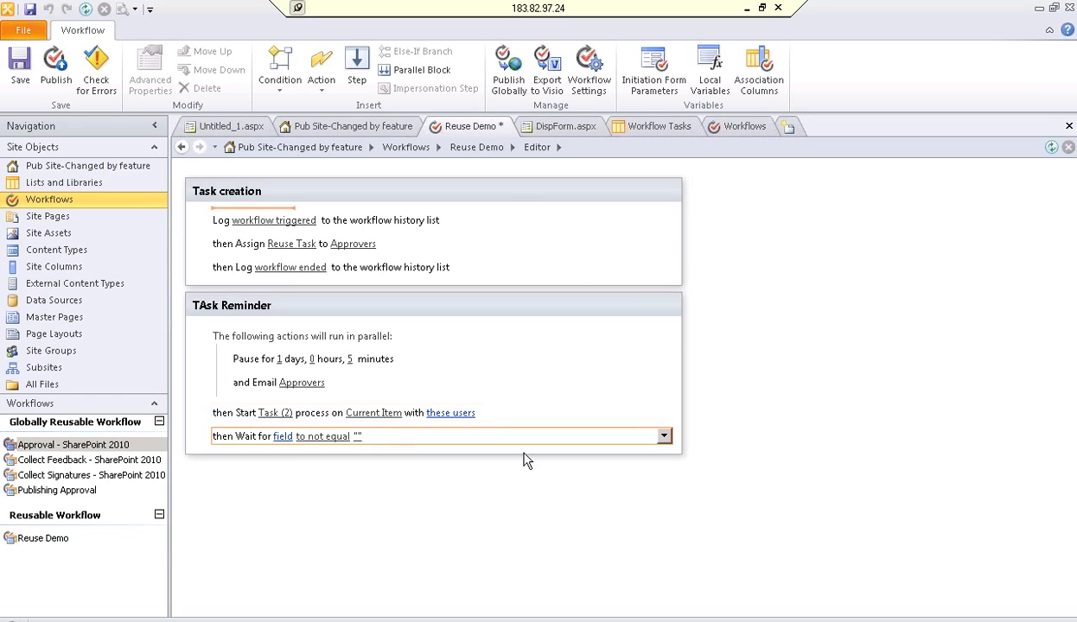
left_click(665, 437)
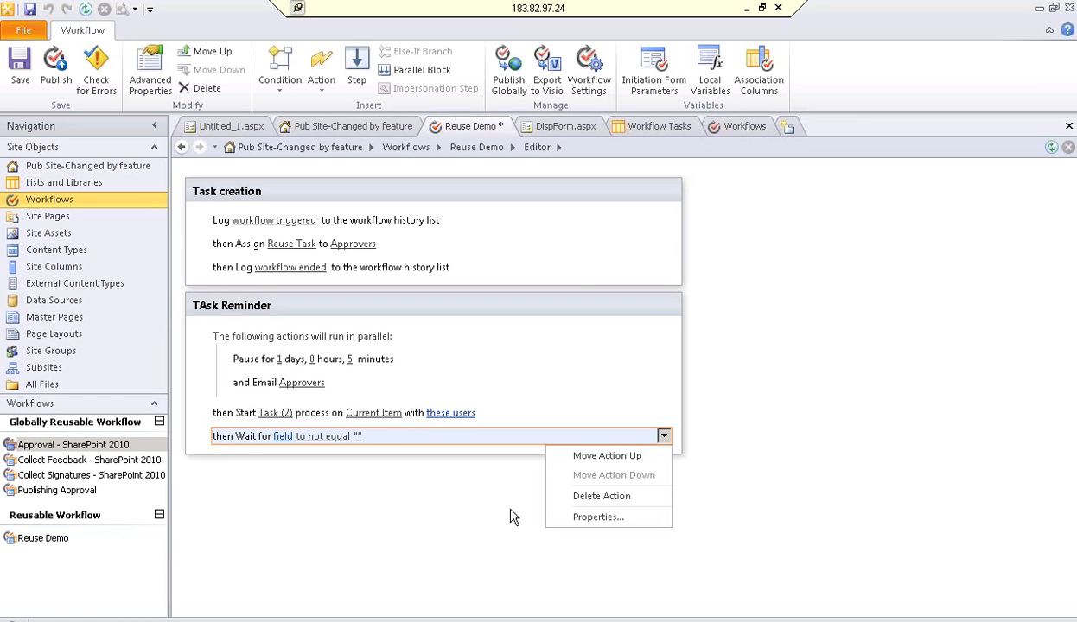
left_click(235, 458)
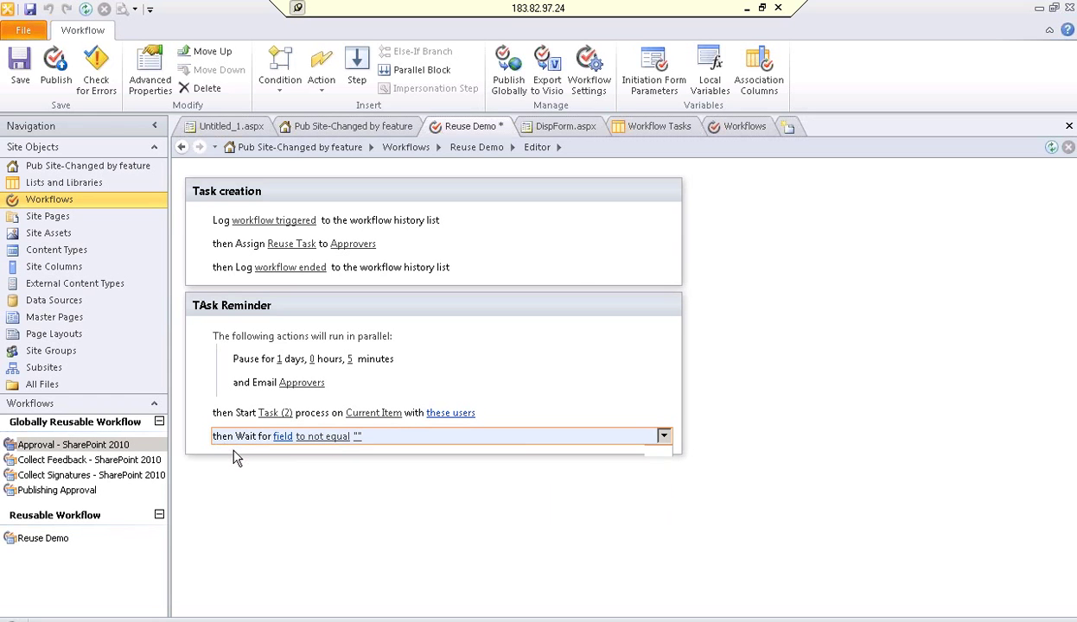
left_click(240, 443)
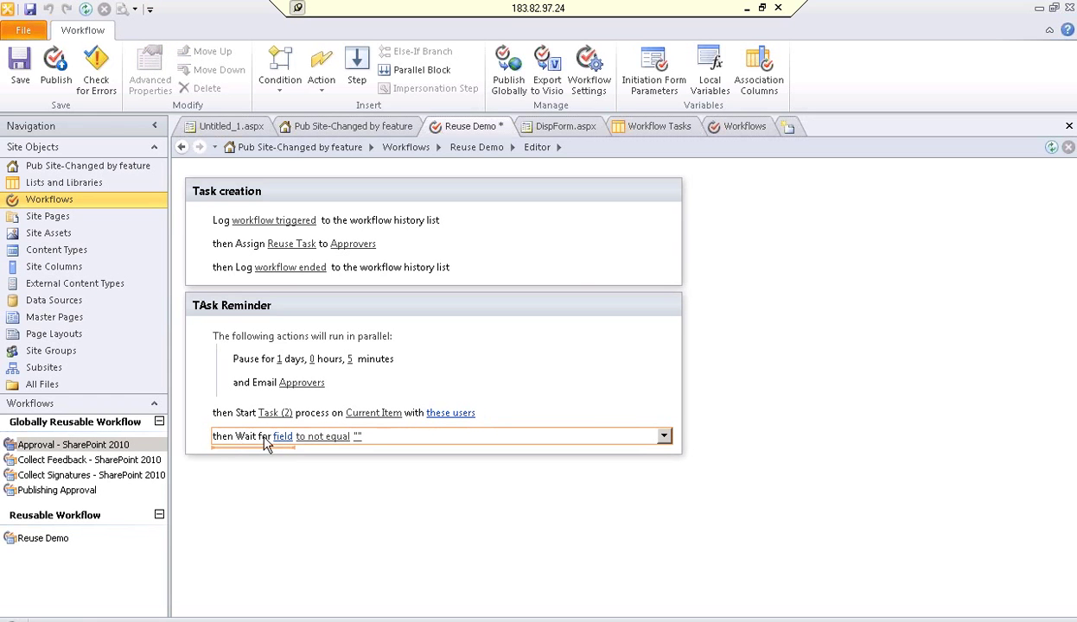
- Open the workflow lookup definition for the comparison value of the Wait for field action in the TAsk Reminder step
left_click(360, 444)
left_click(360, 443)
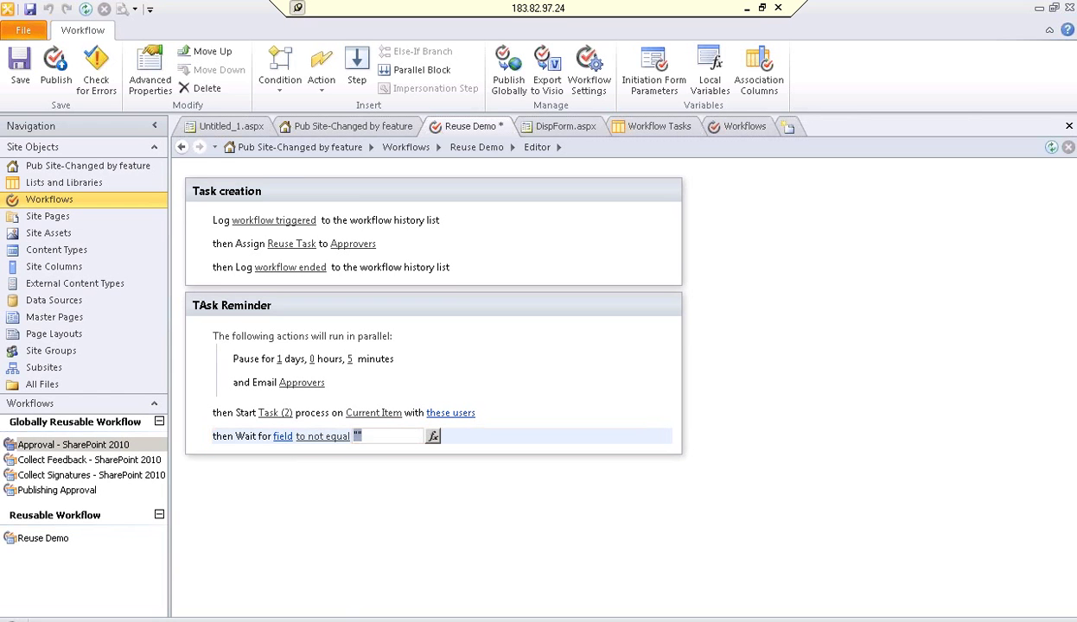
left_click(433, 436)
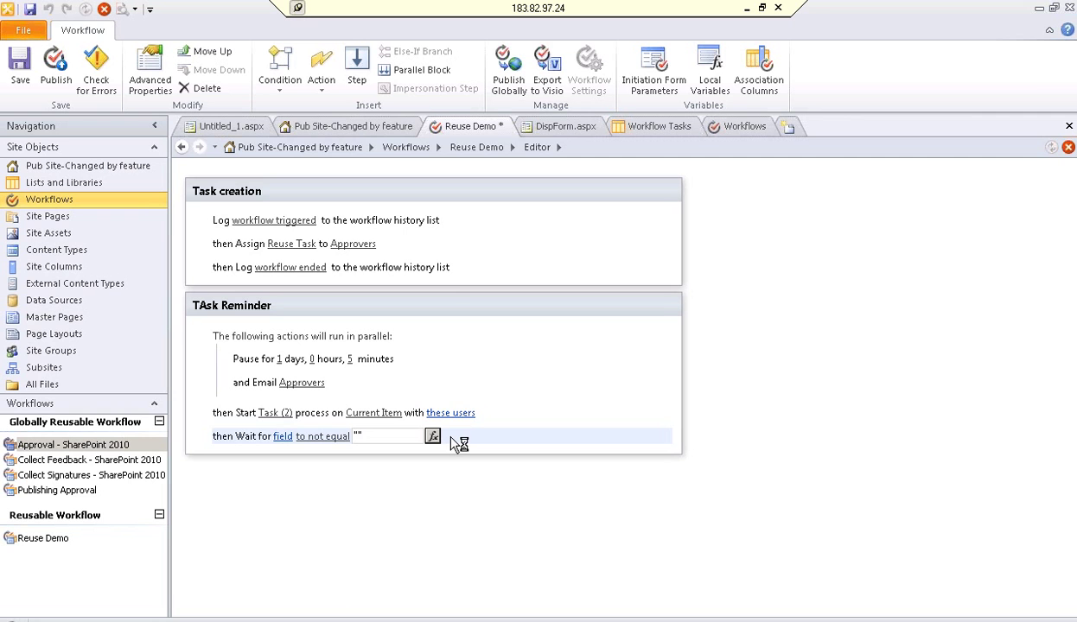
left_click(242, 621)
left_click(709, 70)
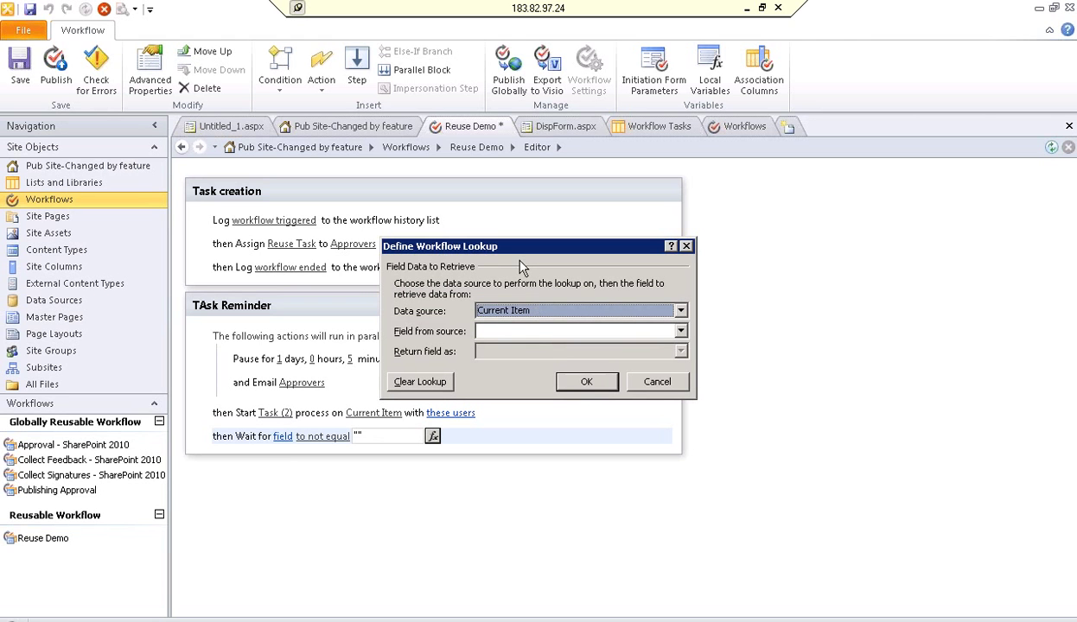
- Set the lookup's data source to Workflow Variables and Parameters and check which source fields it offers
left_click(594, 312)
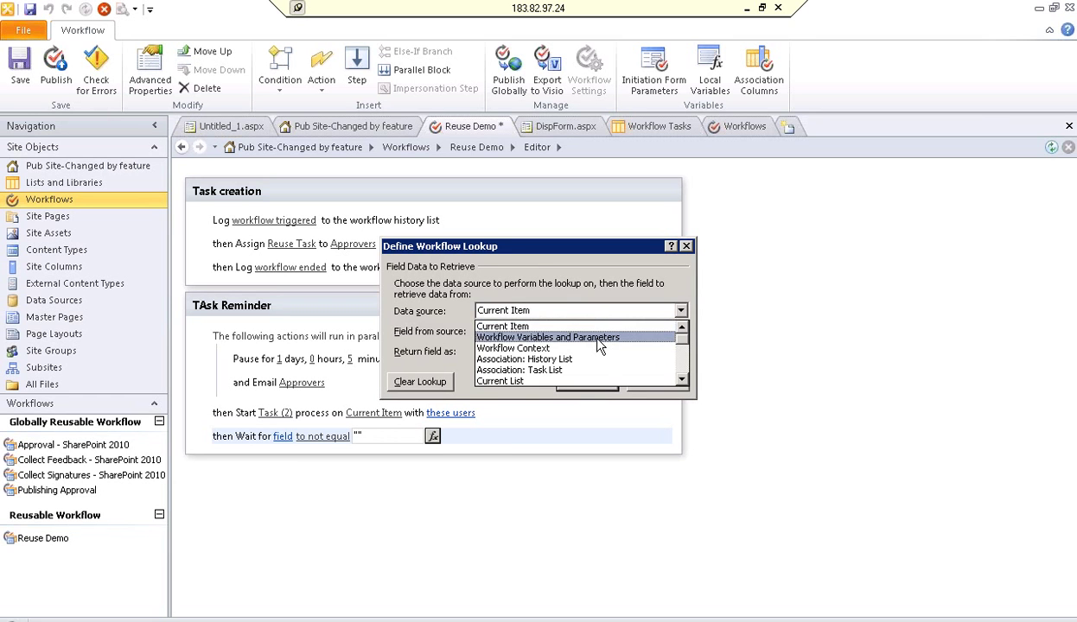
left_click(599, 337)
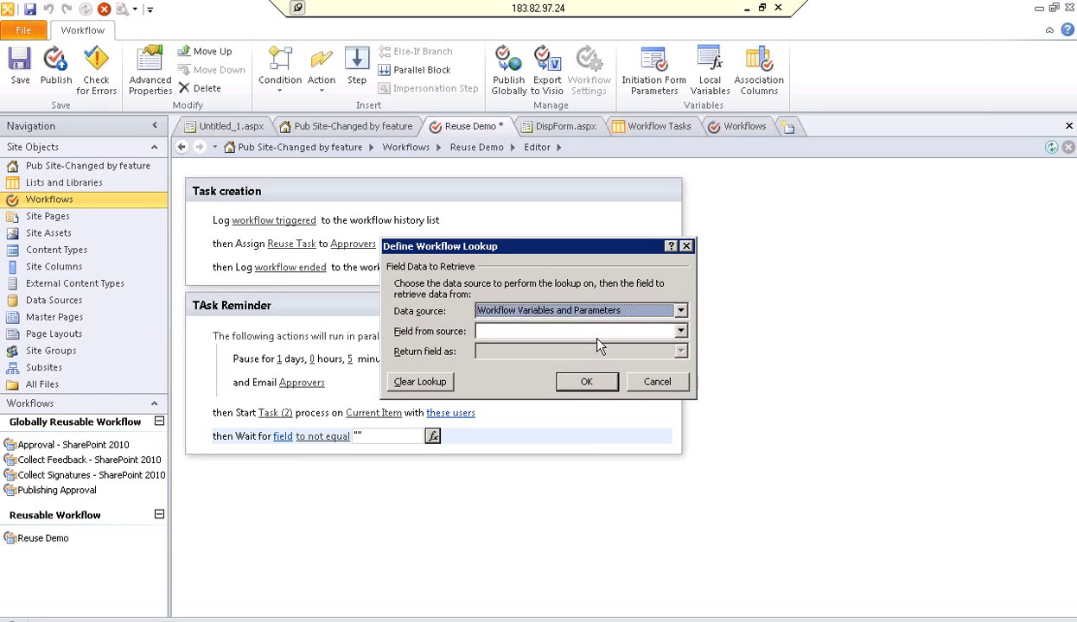
left_click(593, 334)
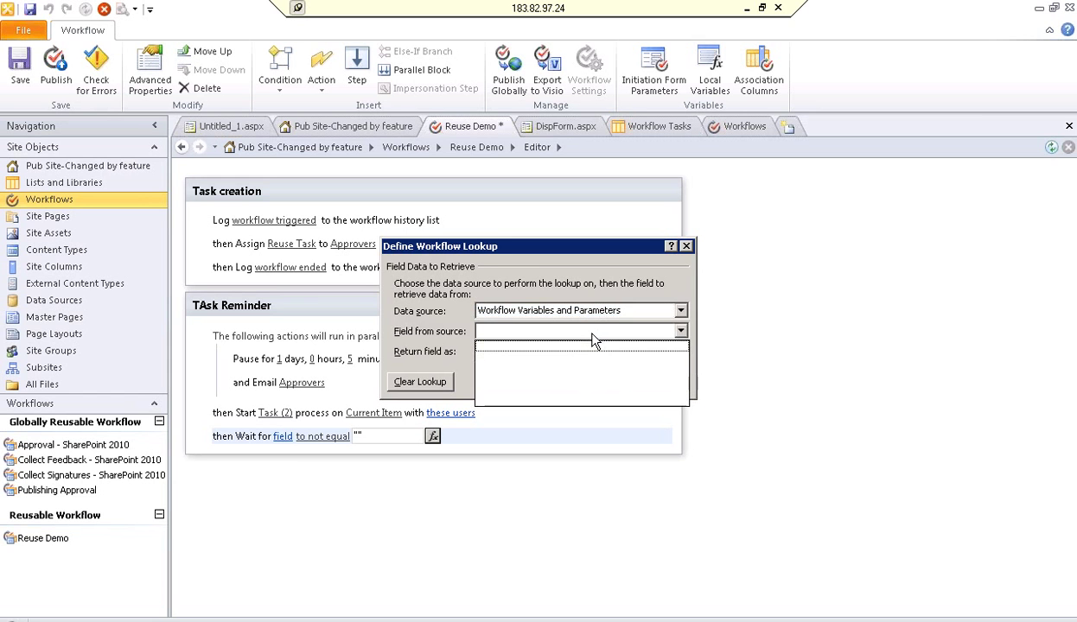
- Switch the lookup's data source to Workflow Context and examine its available source fields
left_click(625, 311)
left_click(626, 313)
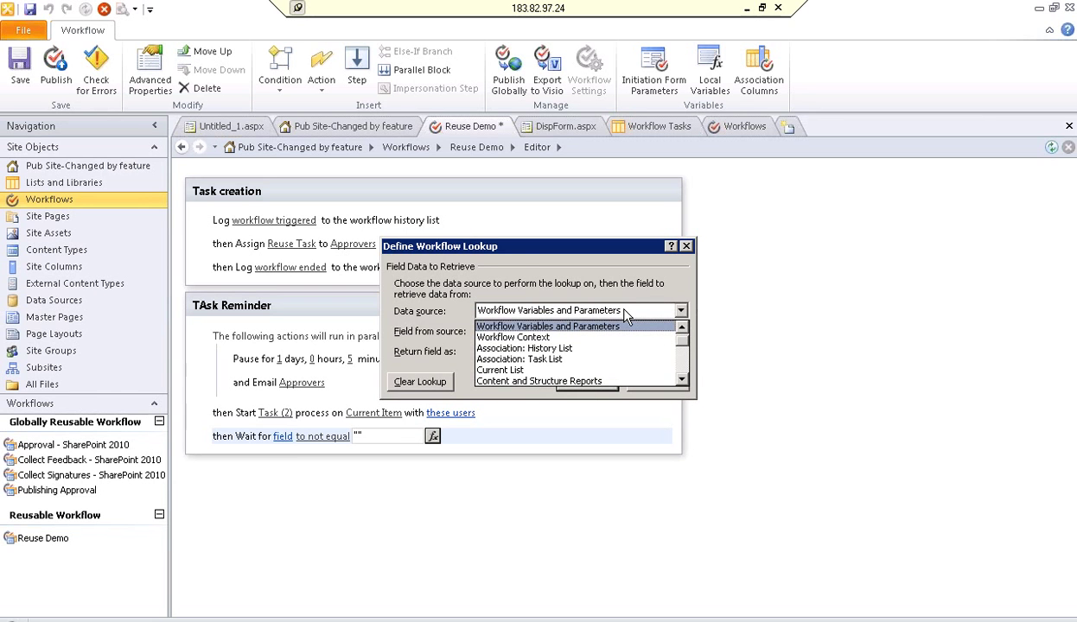
left_click(607, 337)
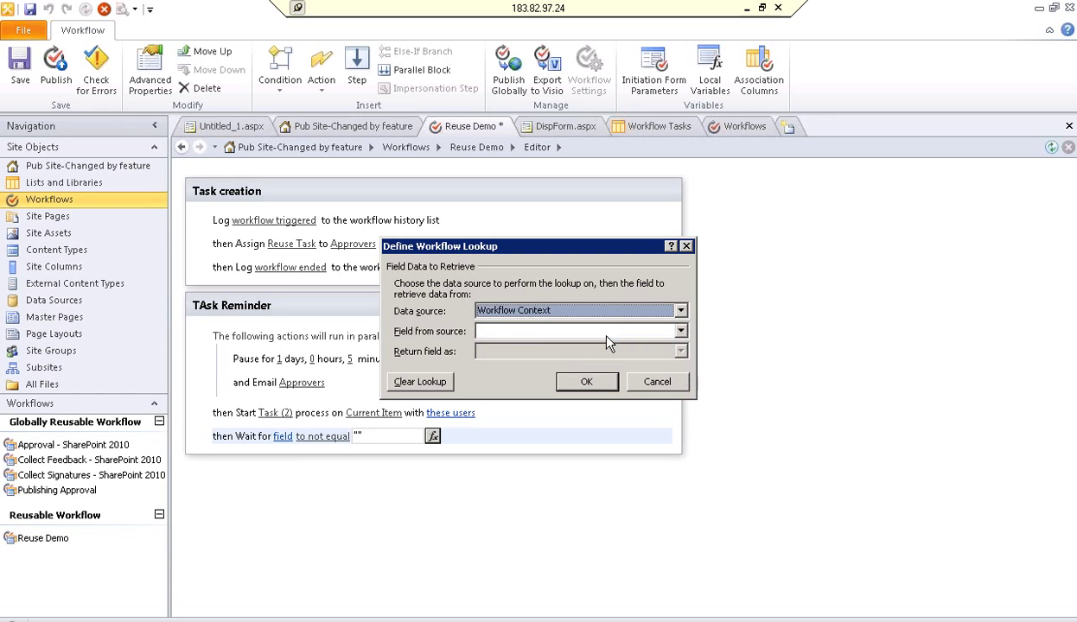
left_click(607, 337)
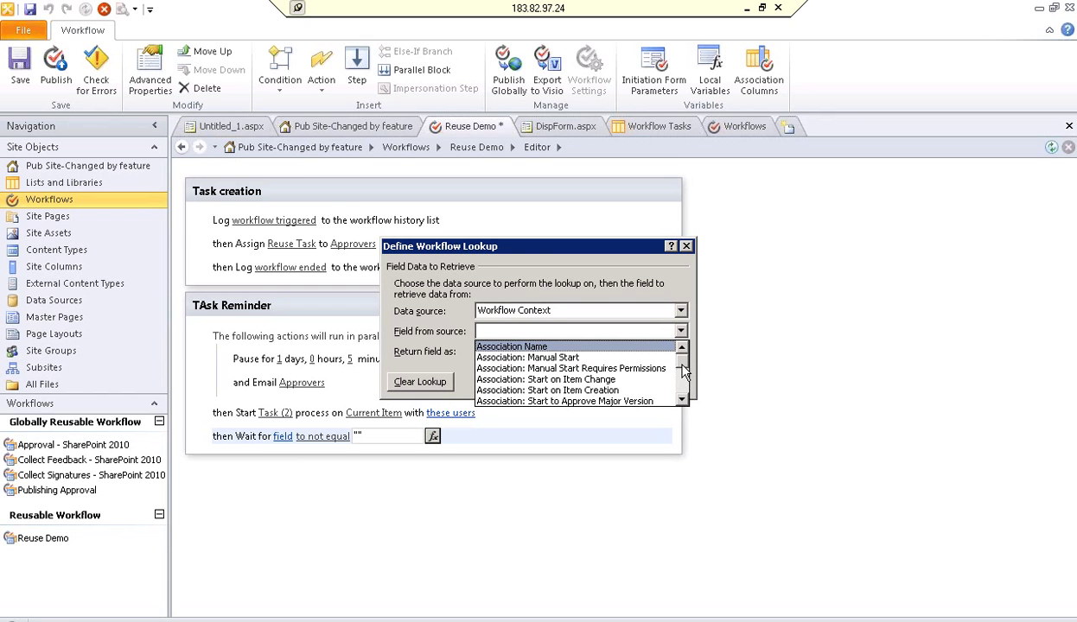
mouse_move(683, 370)
left_mouse_down()
mouse_move(683, 399)
mouse_move(684, 350)
mouse_move(685, 359)
left_mouse_up()
left_click(682, 400)
double_click(682, 400)
double_click(682, 400)
left_click(682, 399)
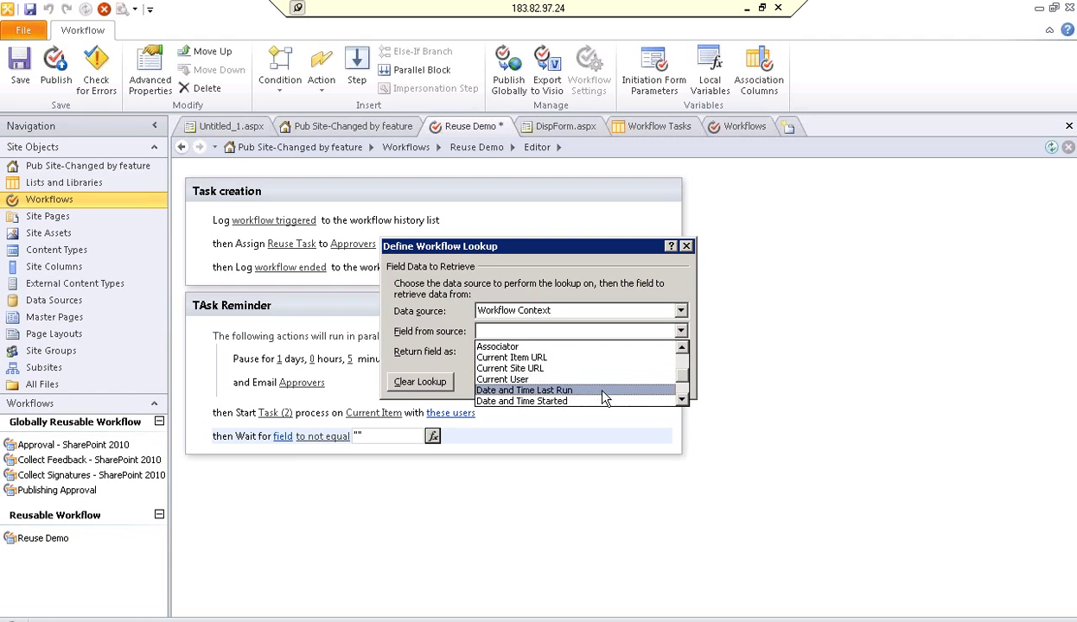
left_click(683, 399)
left_click(683, 399)
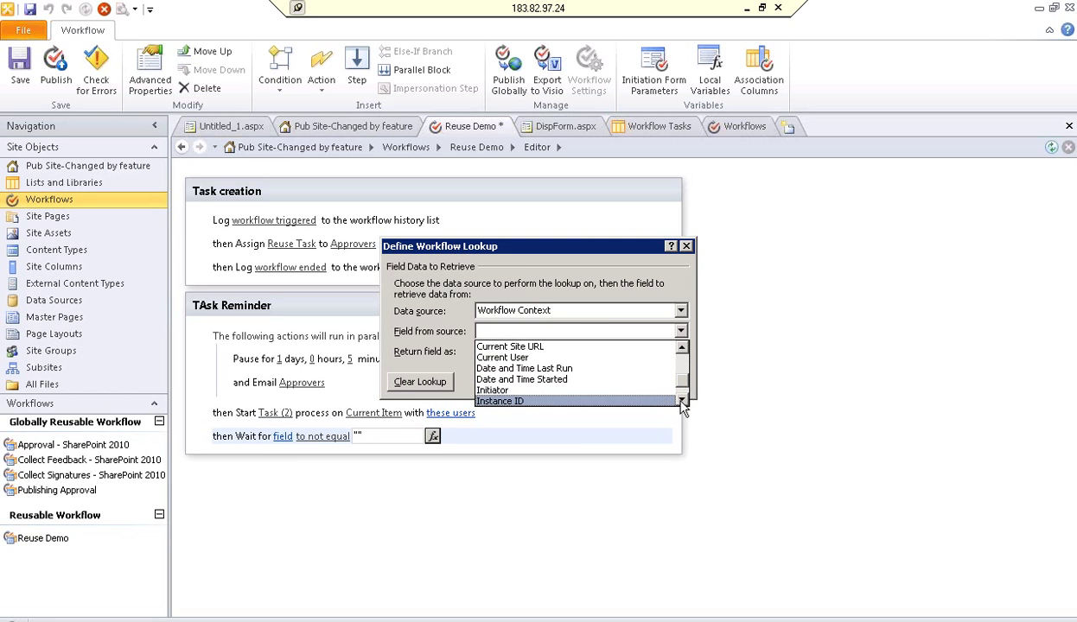
left_click(683, 400)
left_click(683, 400)
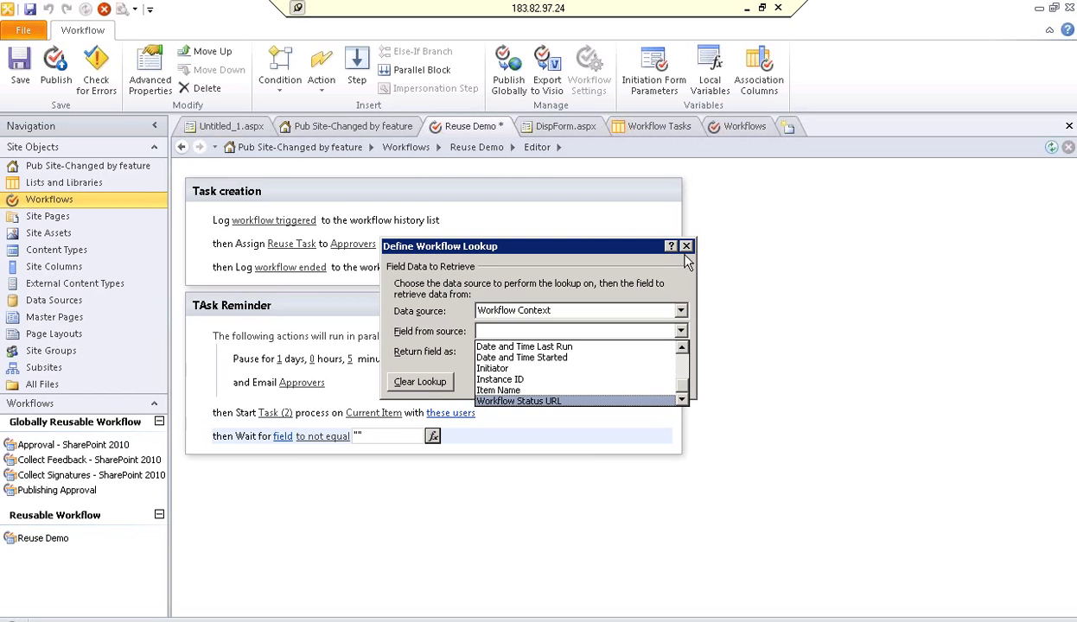
left_click(641, 278)
- Switch the lookup's data source to Association: History List and look at its source fields
left_click(664, 312)
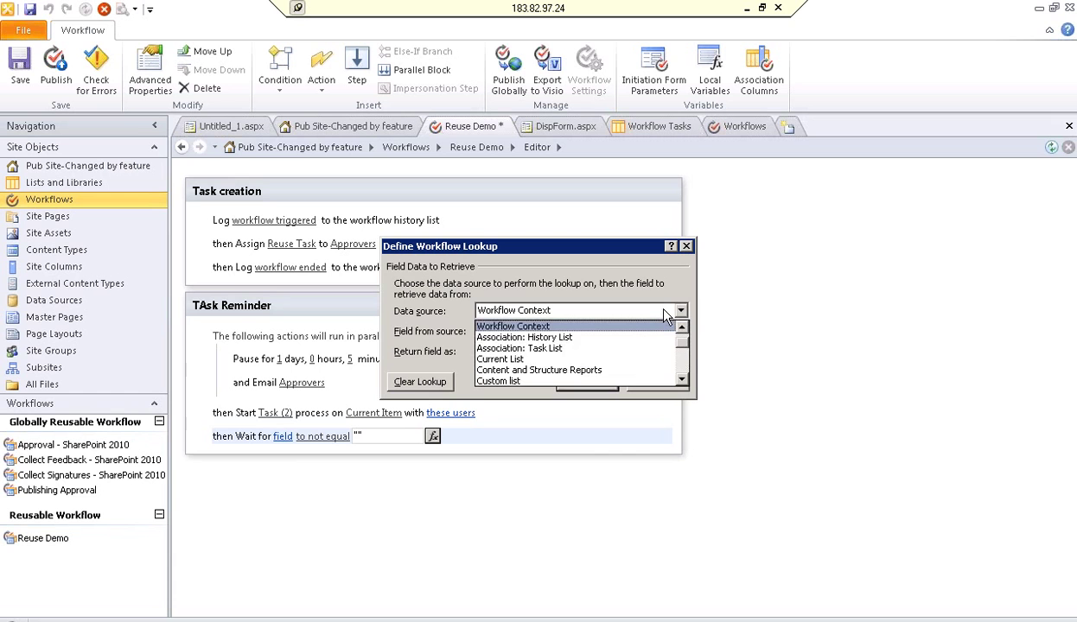
left_click(622, 340)
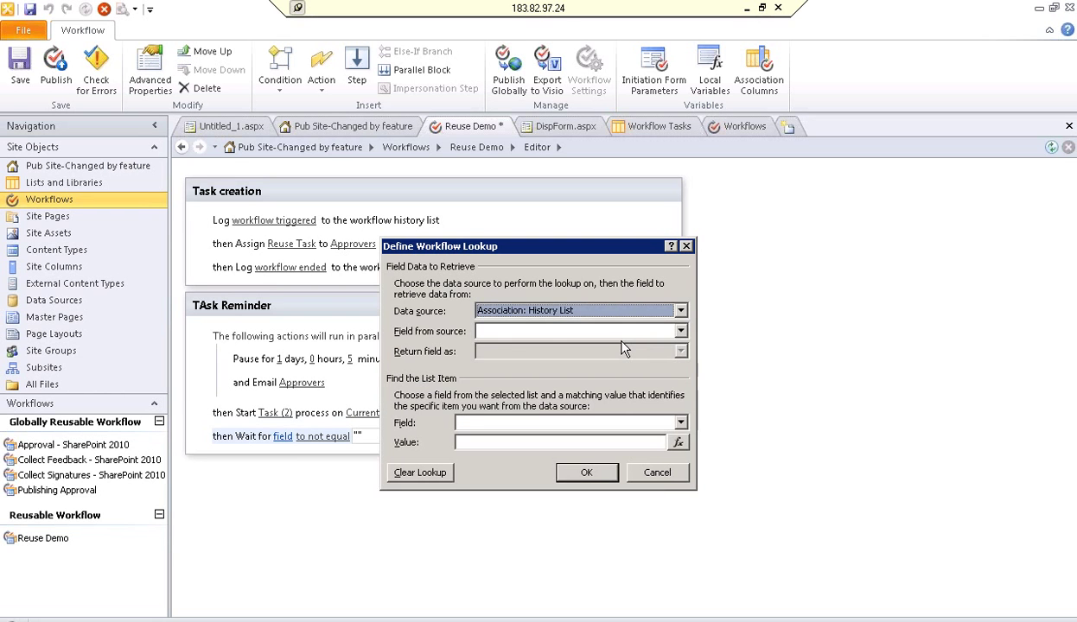
left_click(617, 334)
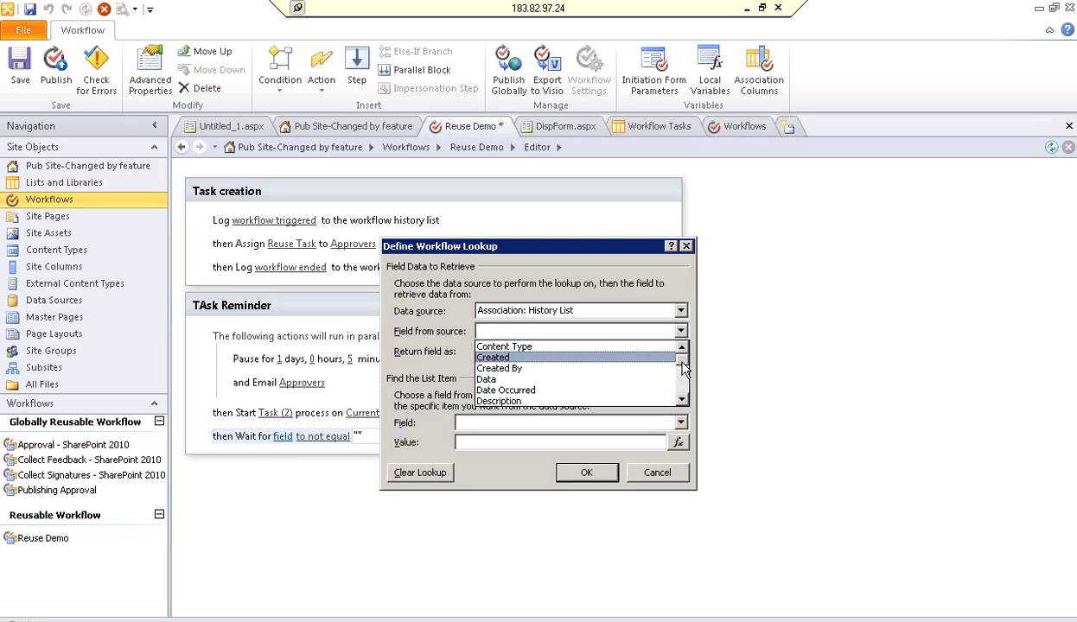
mouse_move(683, 369)
left_mouse_down()
mouse_move(681, 407)
mouse_move(674, 350)
left_mouse_up()
- Browse the available lookup data sources, choose Association: History List again and examine its source fields through to the end
left_click(670, 316)
left_click(673, 316)
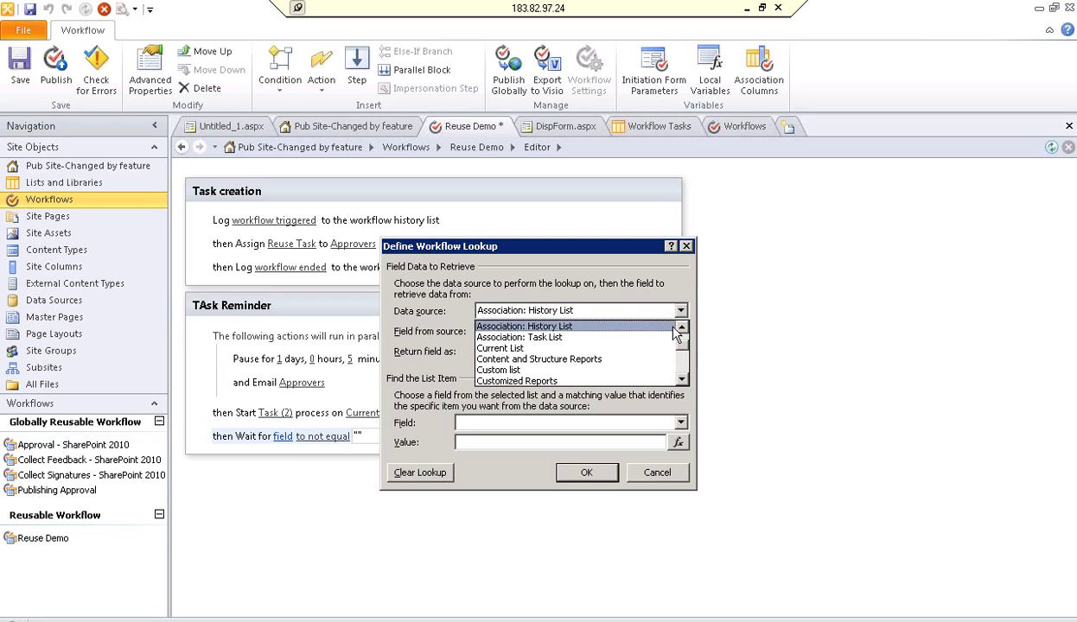
mouse_move(681, 349)
left_mouse_down()
mouse_move(691, 386)
mouse_move(673, 339)
left_mouse_up()
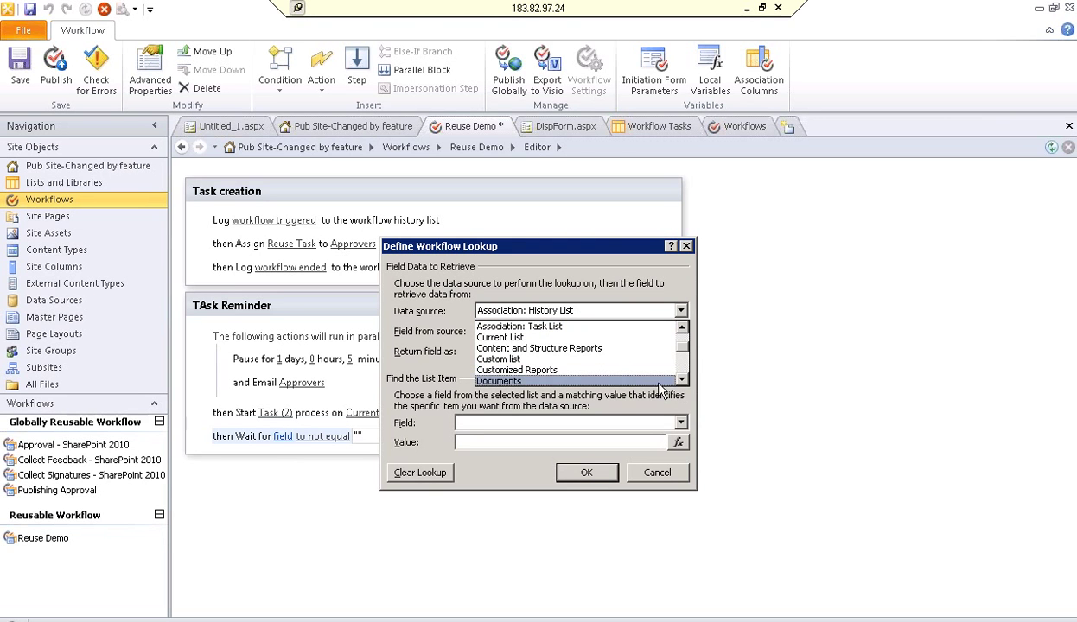
left_click(681, 328)
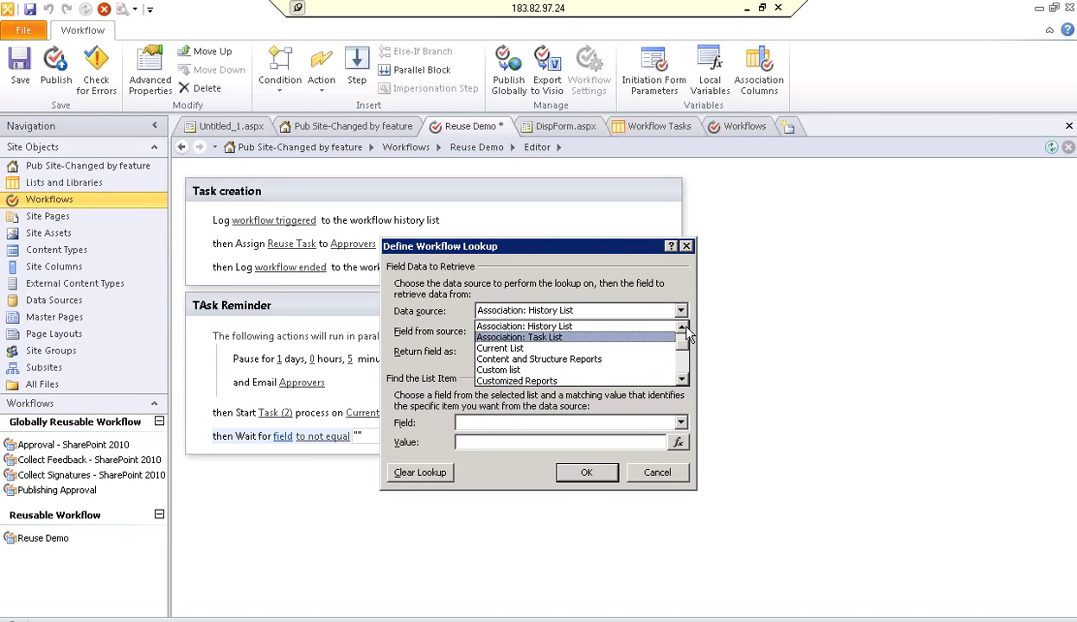
left_click(682, 328)
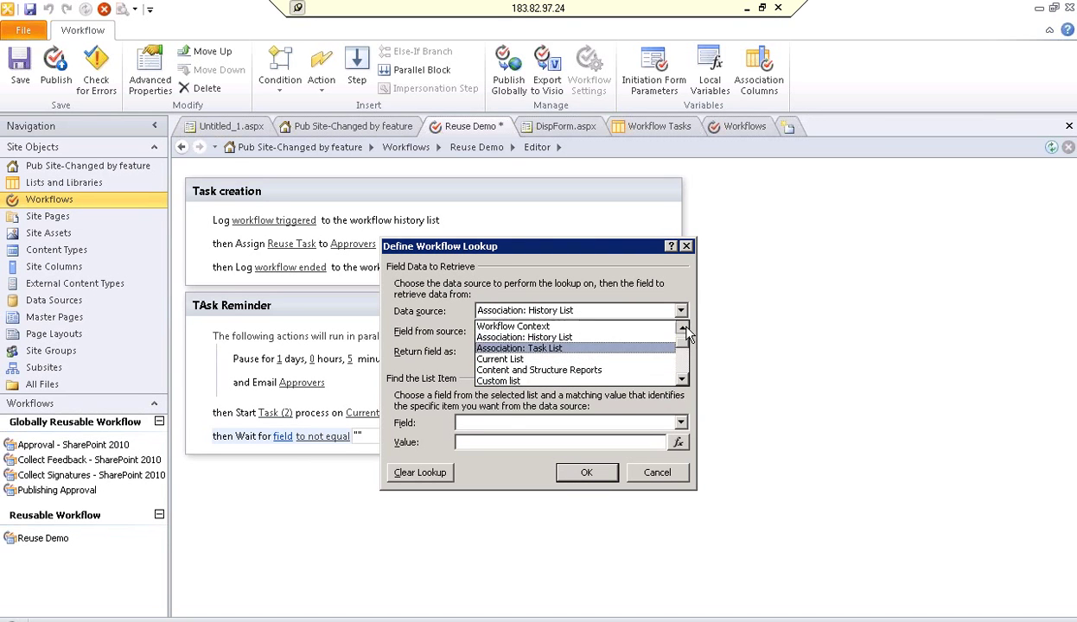
left_click(563, 338)
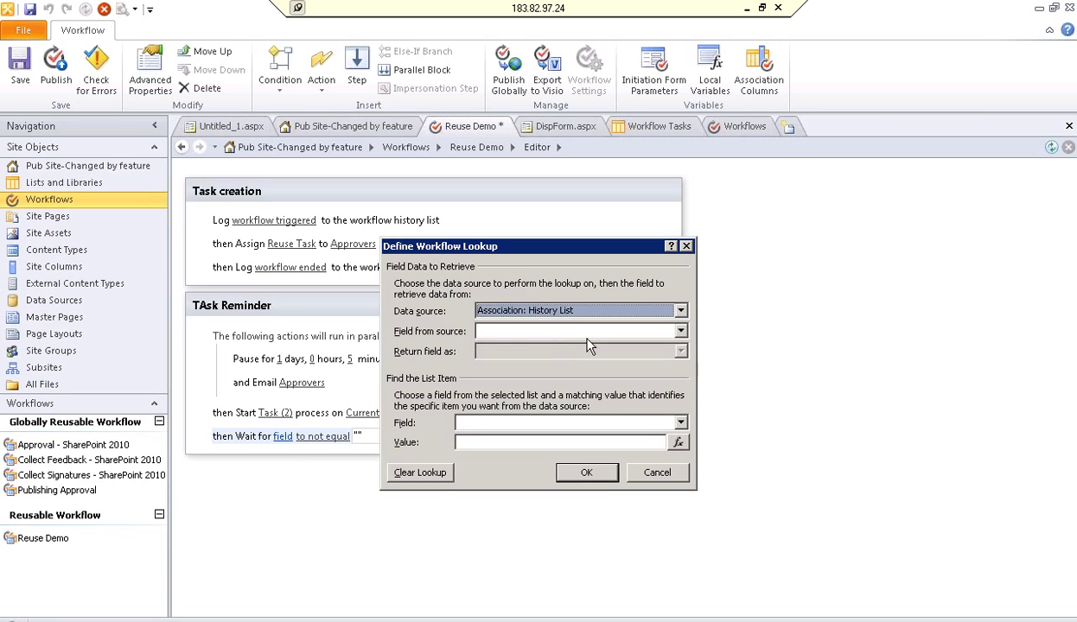
left_click(586, 335)
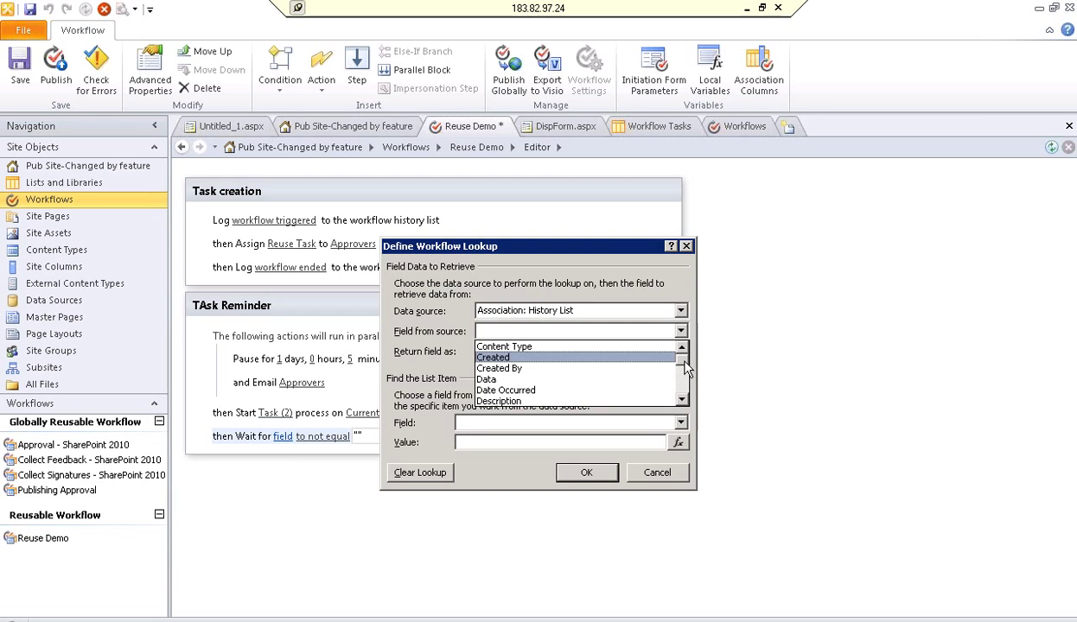
scroll(685, 369, "down", 5)
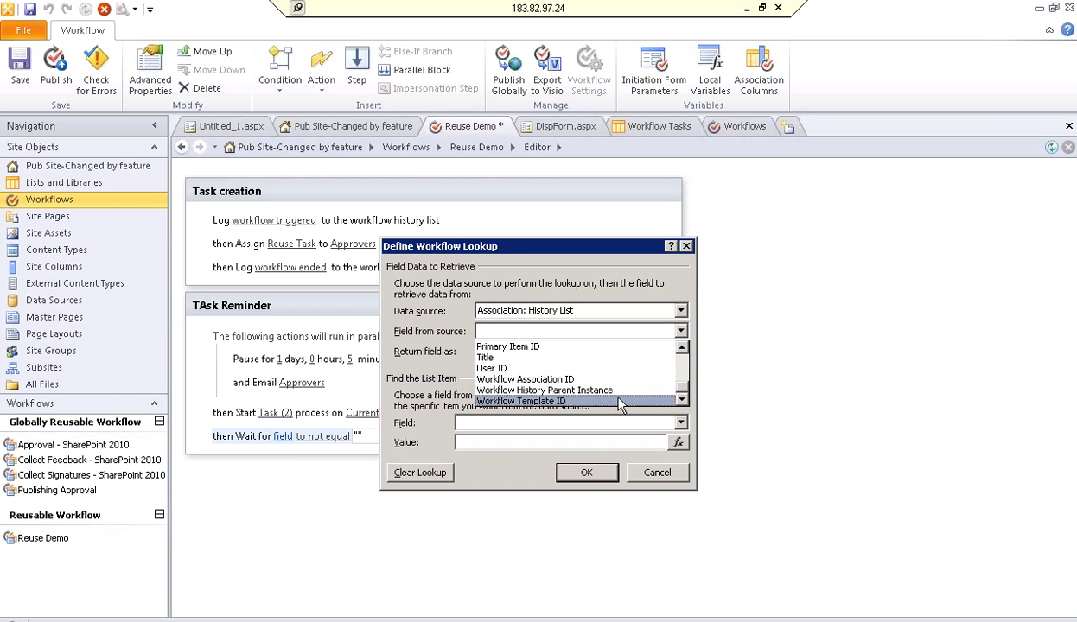
- Change the lookup's data source to Current List
left_click(680, 312)
left_click(682, 315)
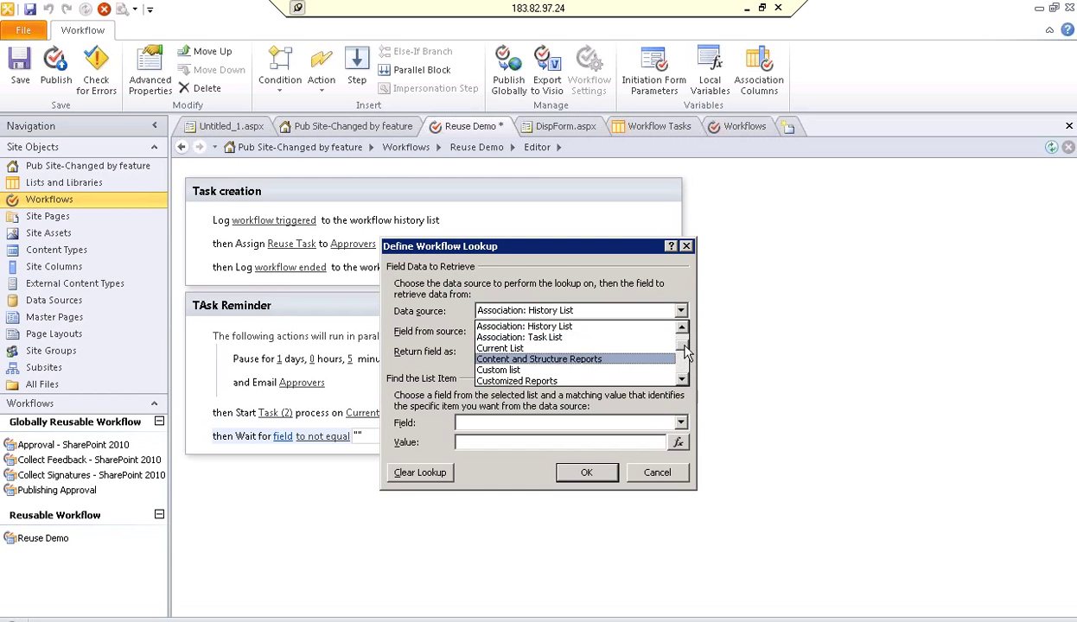
left_click(582, 348)
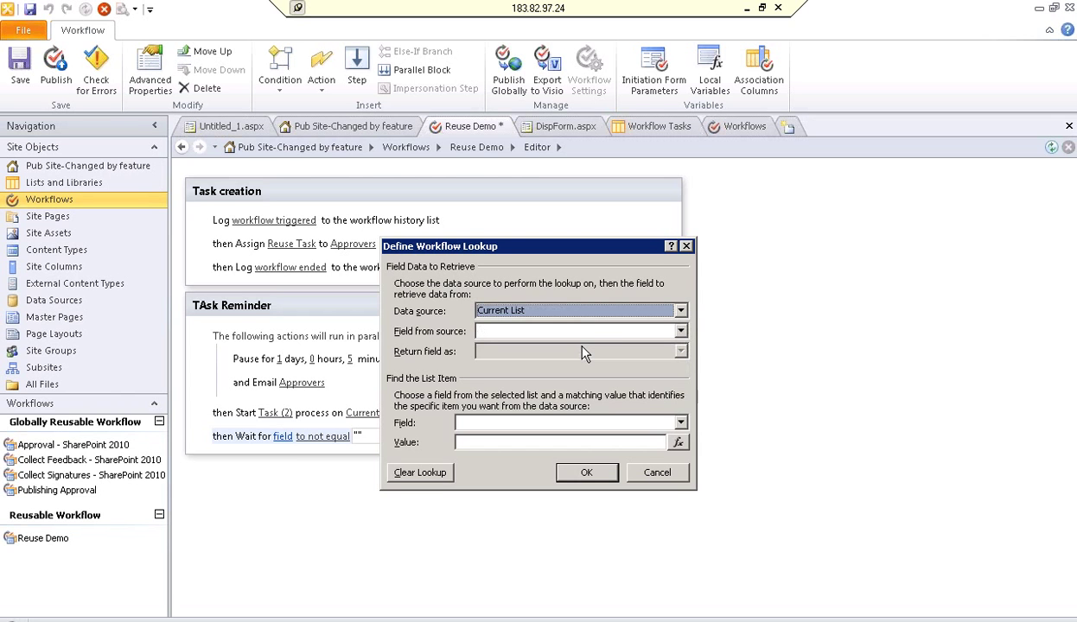
- Change the lookup's data source to Association: Task List and examine its available source fields
left_click(566, 311)
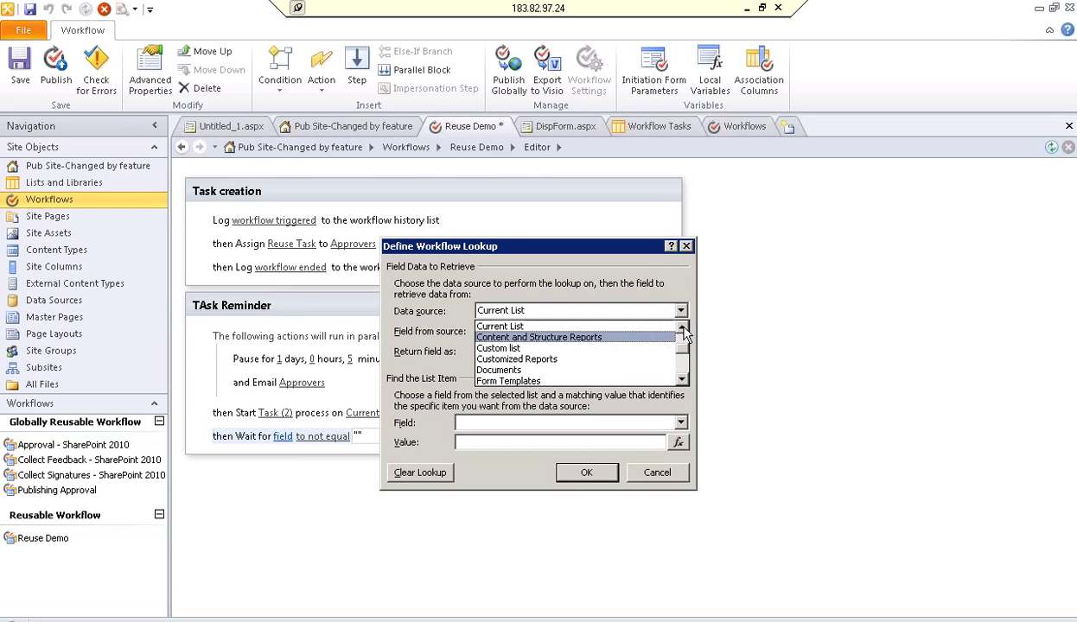
left_click(682, 329)
left_click(595, 327)
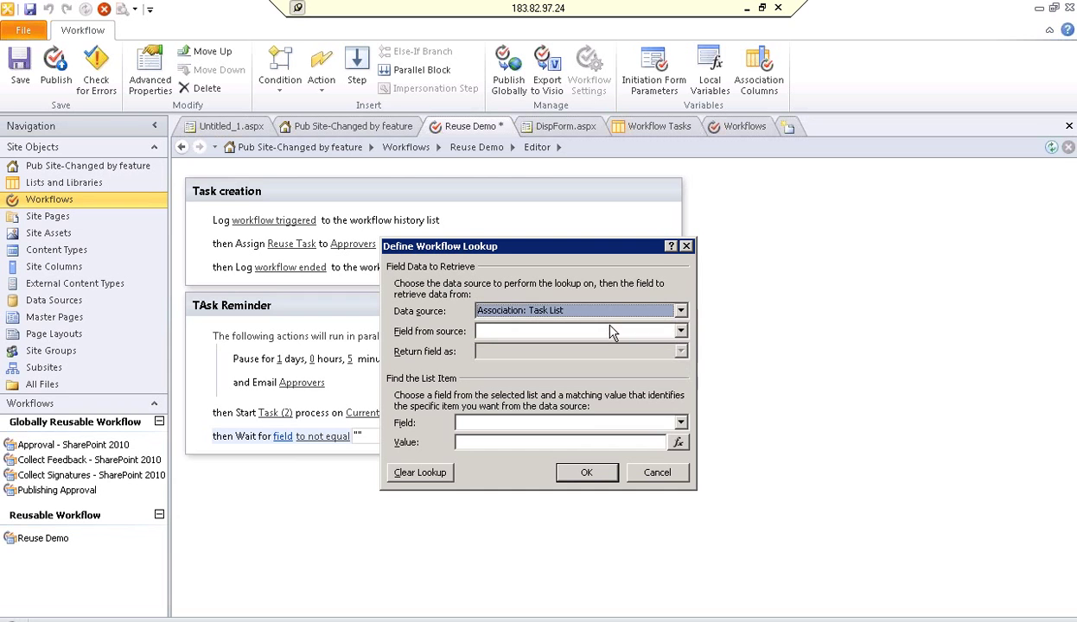
left_click(610, 332)
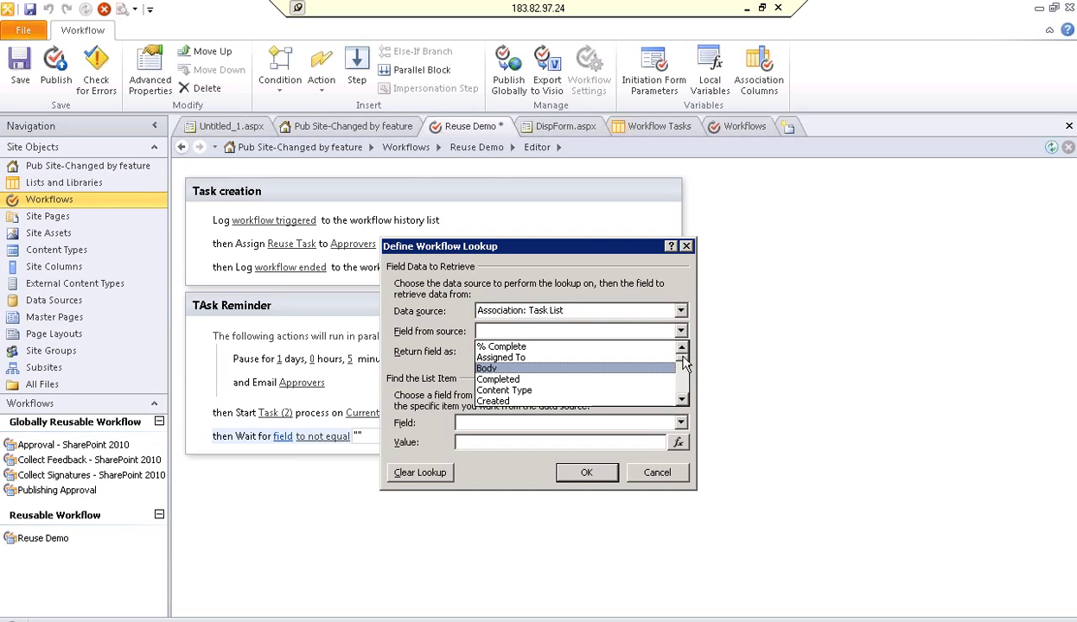
left_click_drag(683, 363, 685, 401)
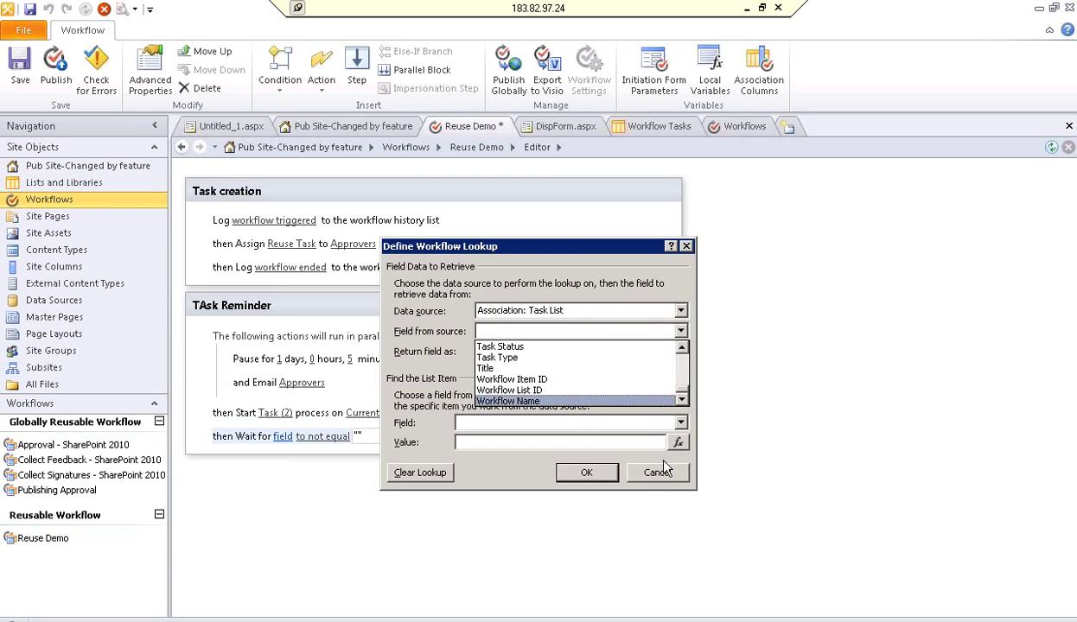
left_click(606, 455)
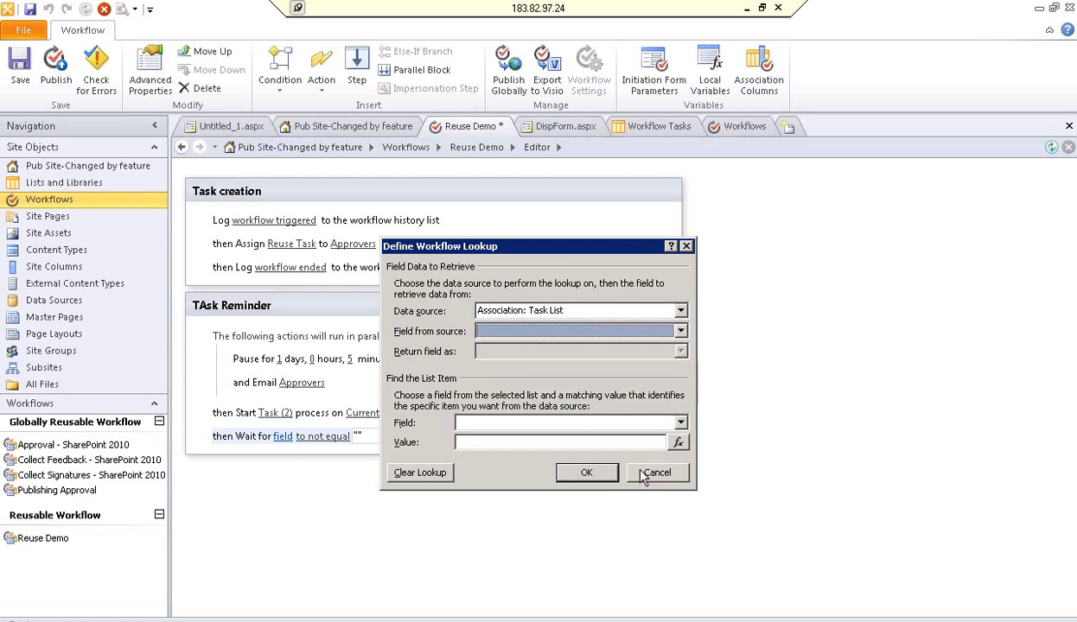
- Discard the workflow lookup and start an initiation form parameter named Comments with the information type Multiple lines of text
left_click(645, 479)
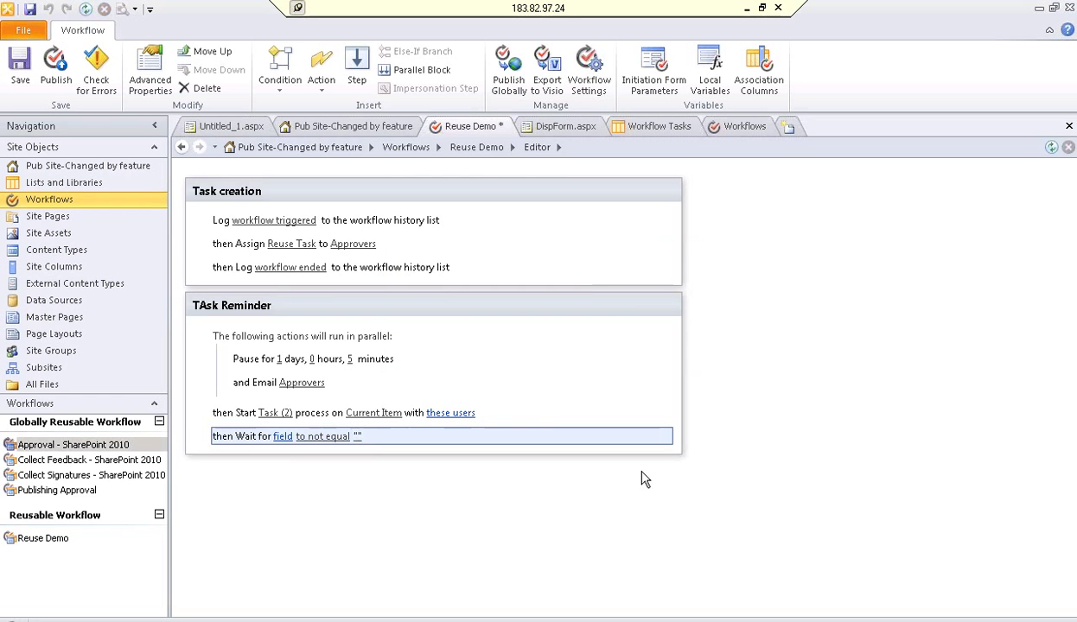
left_click(657, 79)
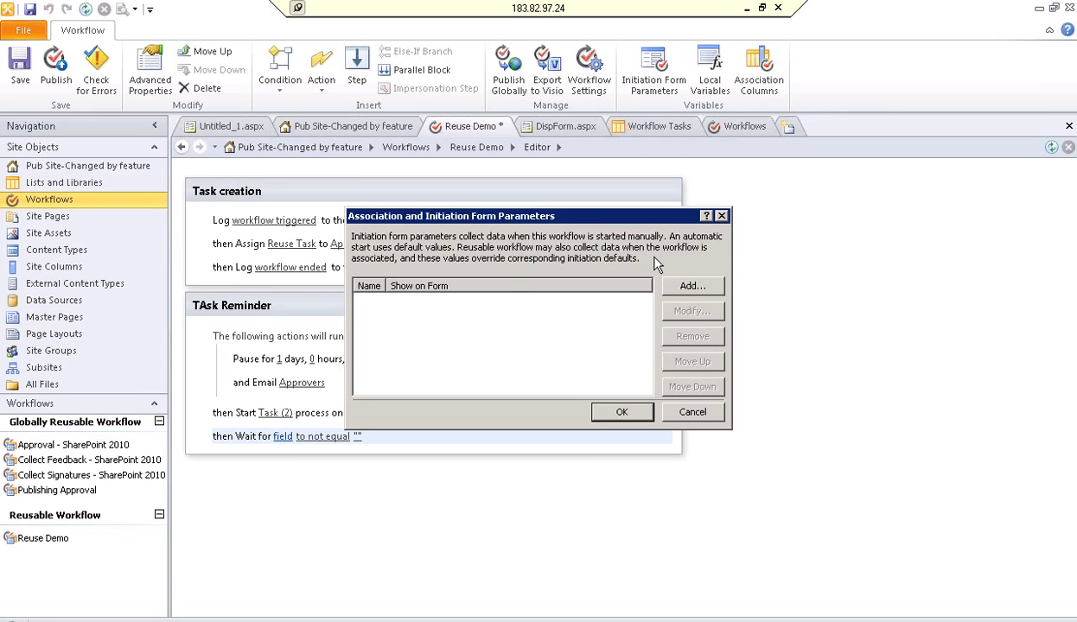
left_click(694, 292)
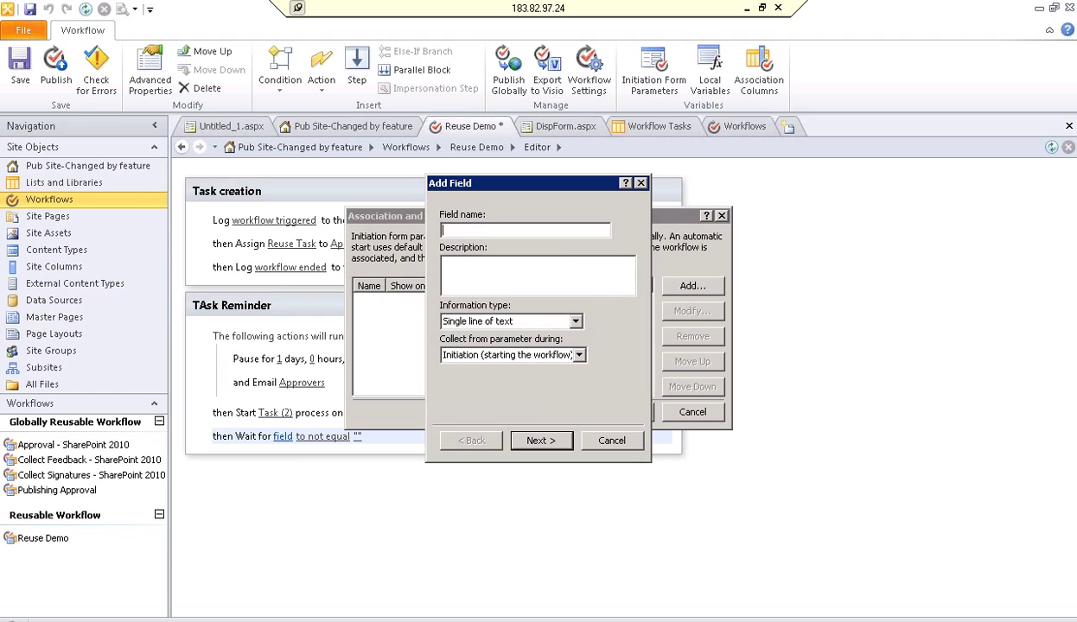
type("Comments")
left_click(507, 325)
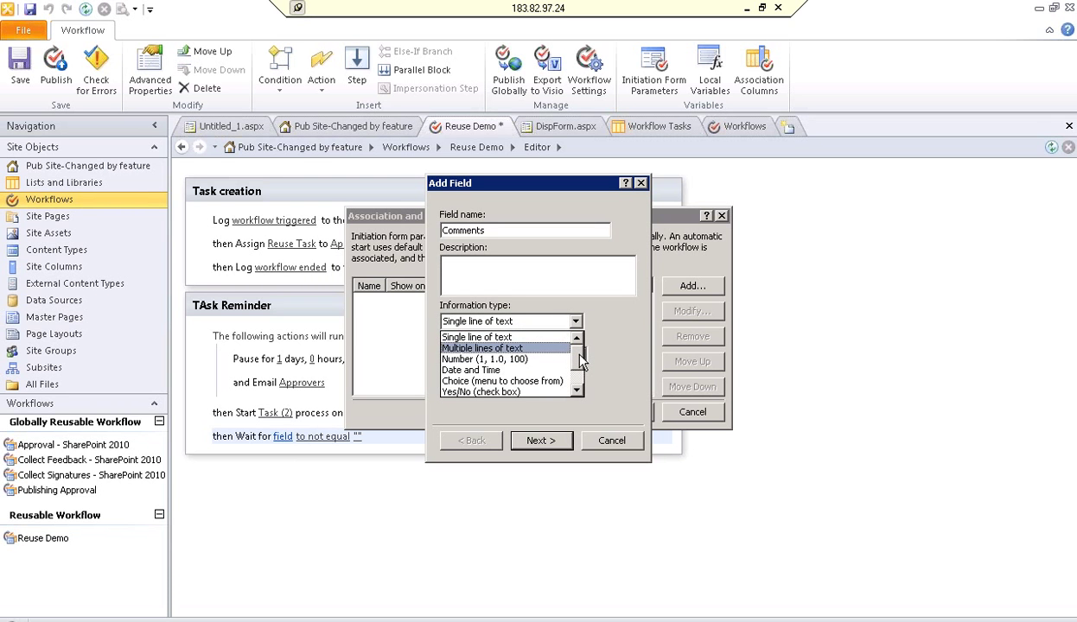
left_click_drag(581, 363, 580, 383)
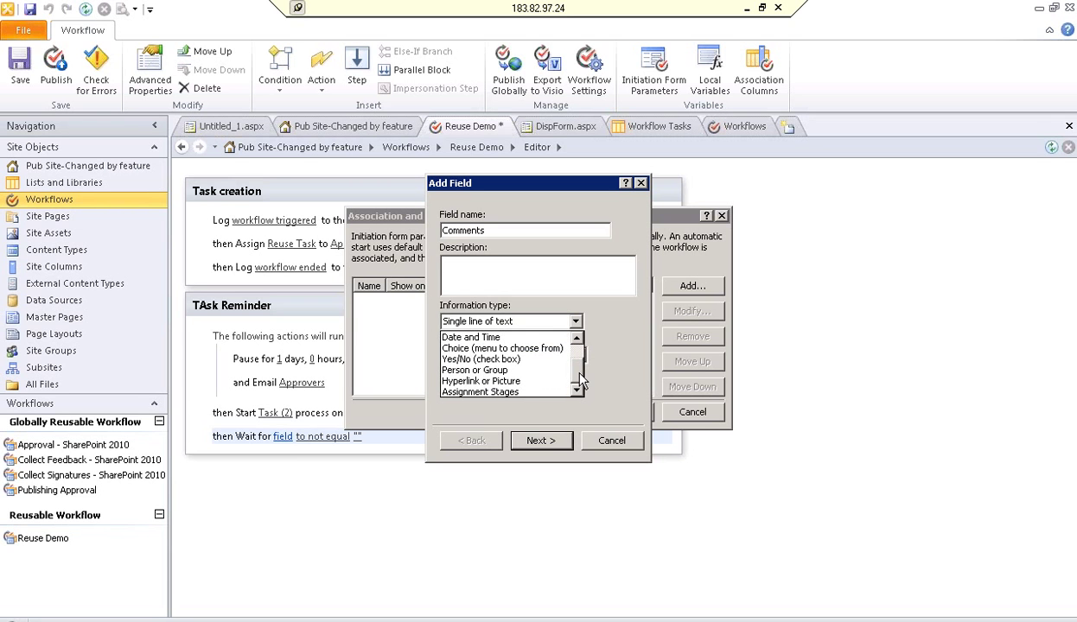
scroll(563, 339, "up", 1)
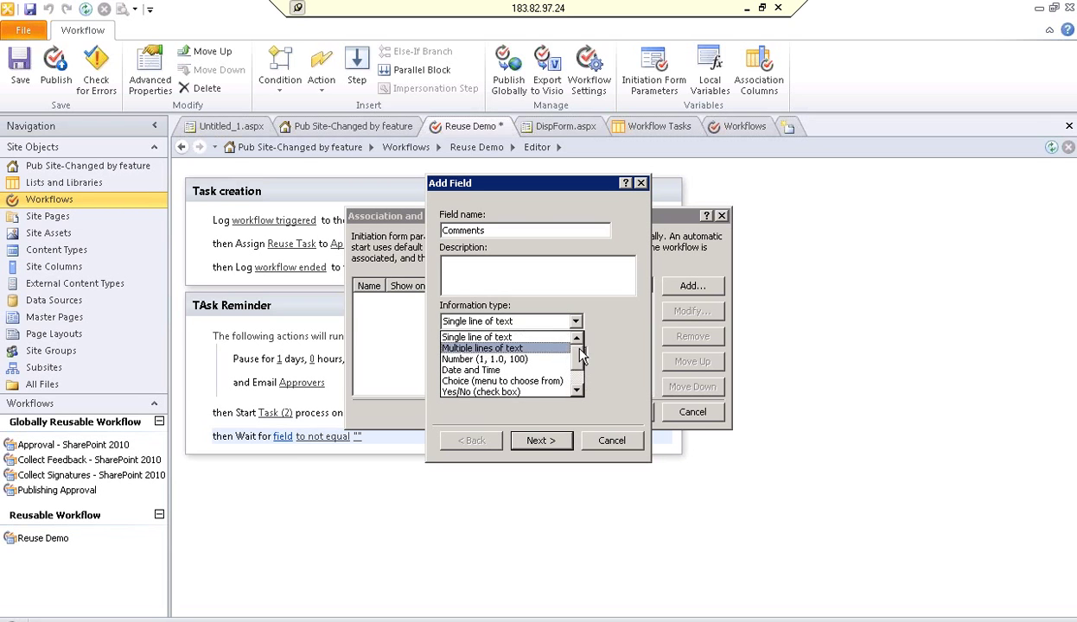
left_click(529, 348)
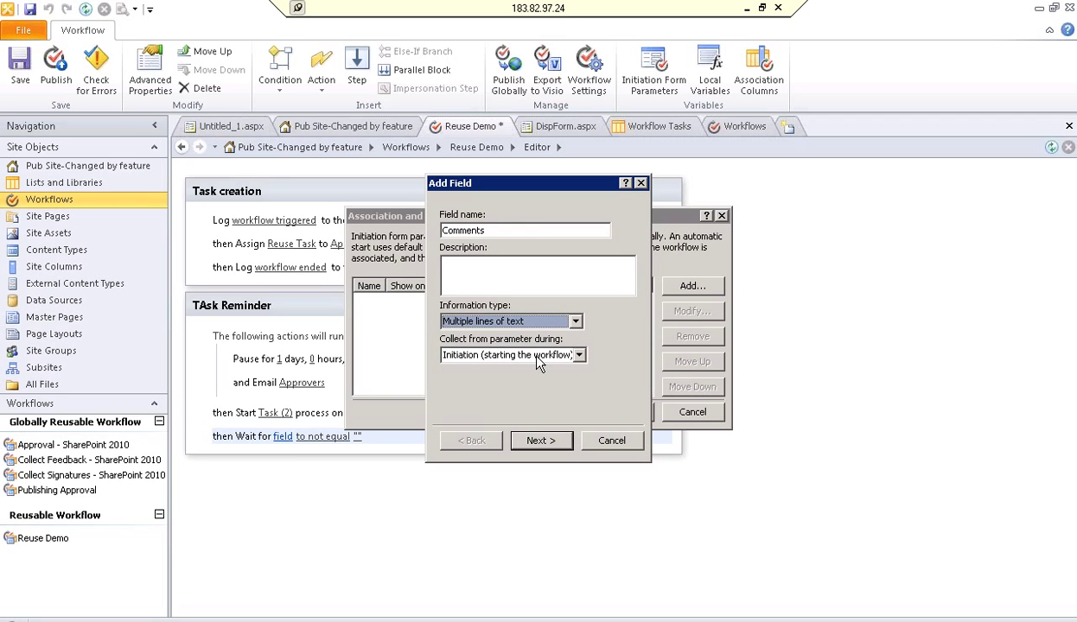
- Collect the Comments parameter during Initiation (starting the workflow), give it the default value TEST and save the form parameters
left_click(538, 363)
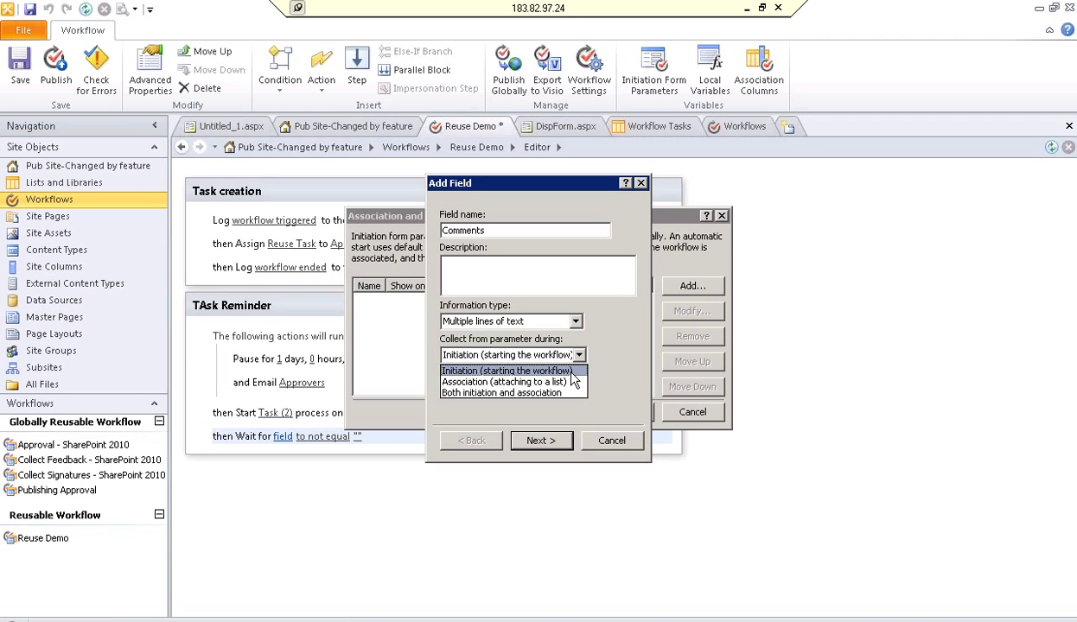
left_click(571, 373)
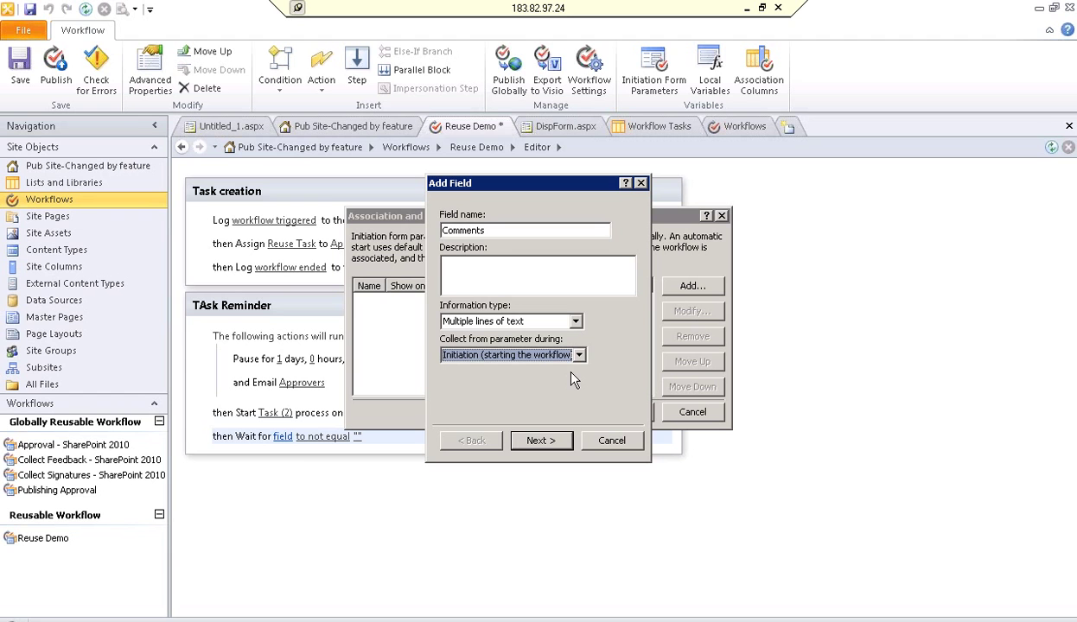
left_click(544, 442)
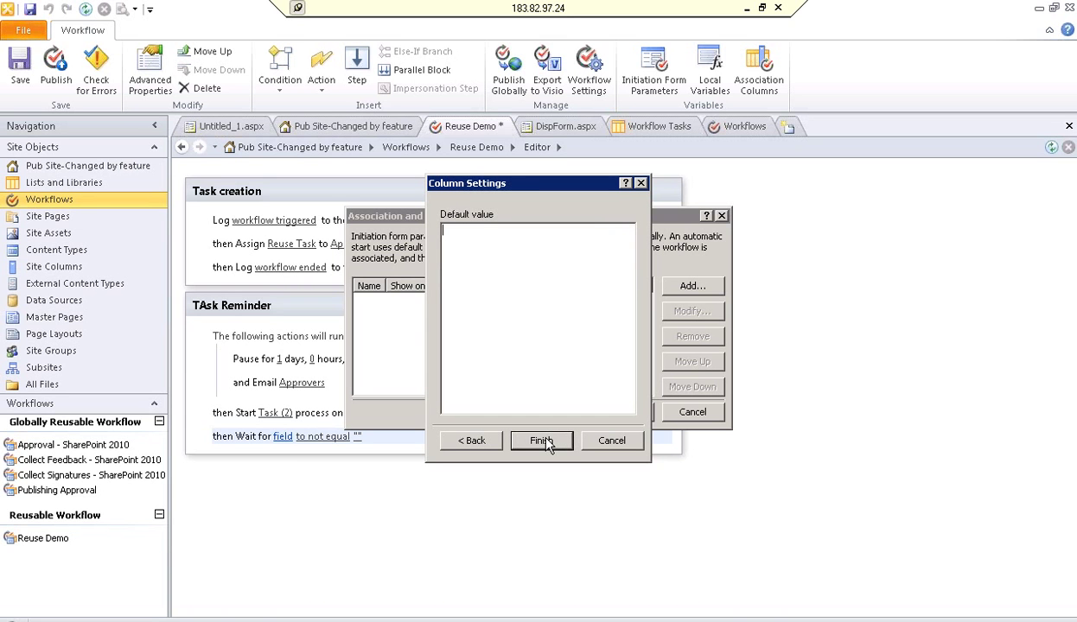
type("TEST")
left_click(541, 440)
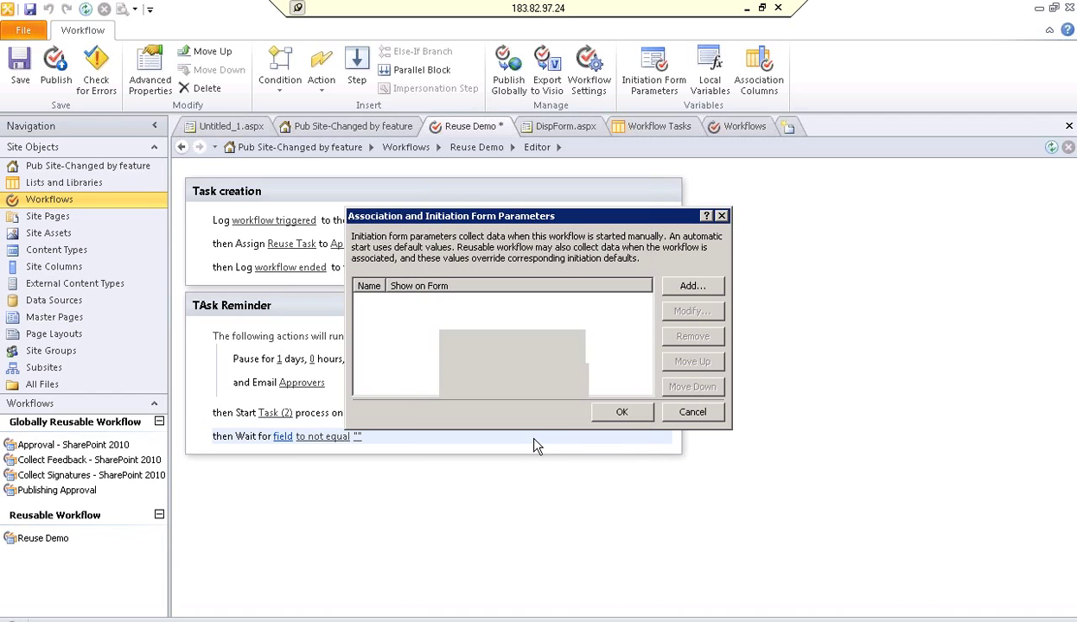
left_click(627, 412)
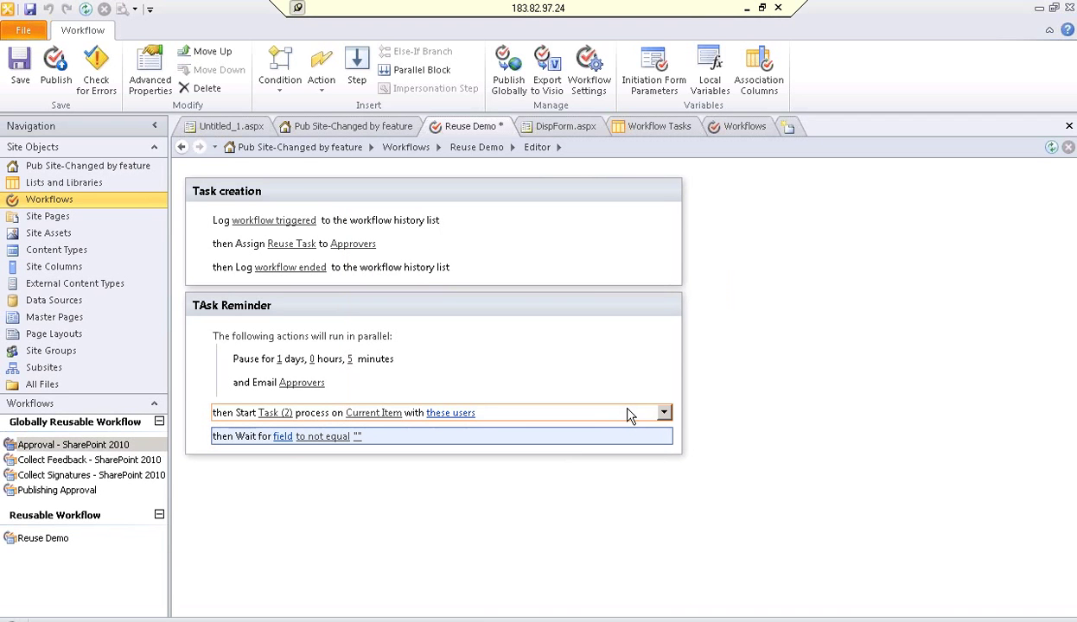
- Delete the parallel block, the Start Task (2) process action and the Wait for action from the TAsk Reminder step
left_click(211, 310)
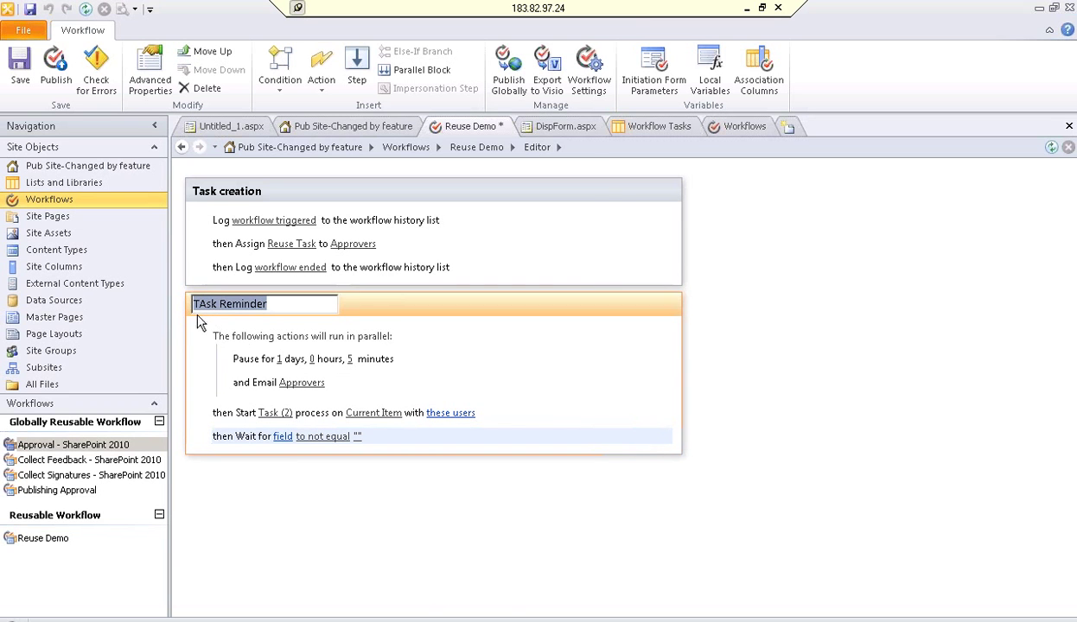
left_click(591, 341)
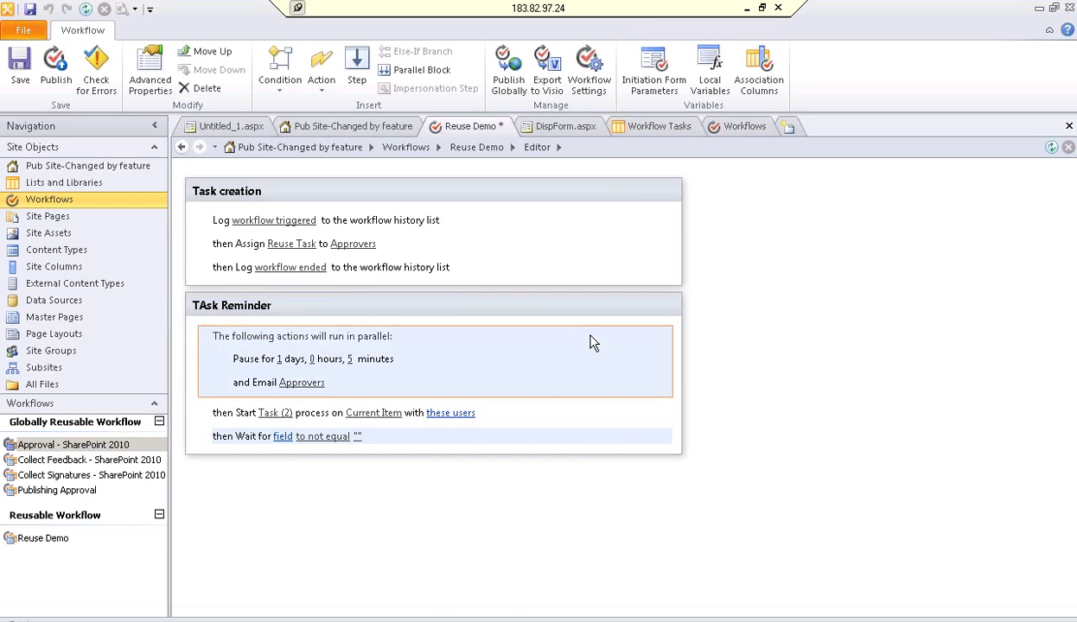
key("Delete")
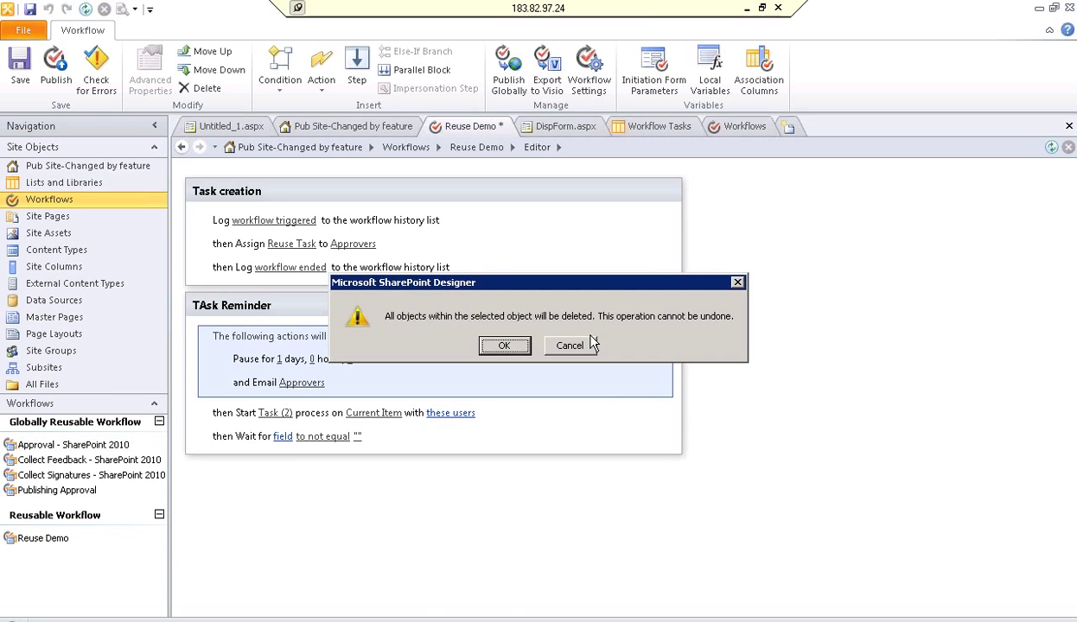
key("Return")
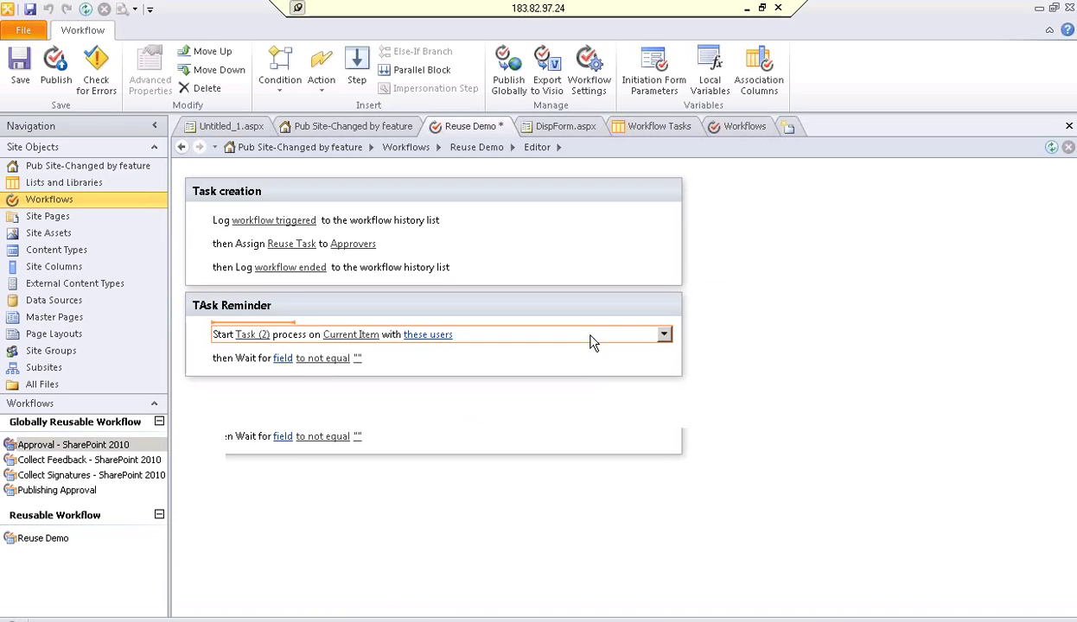
key("Delete")
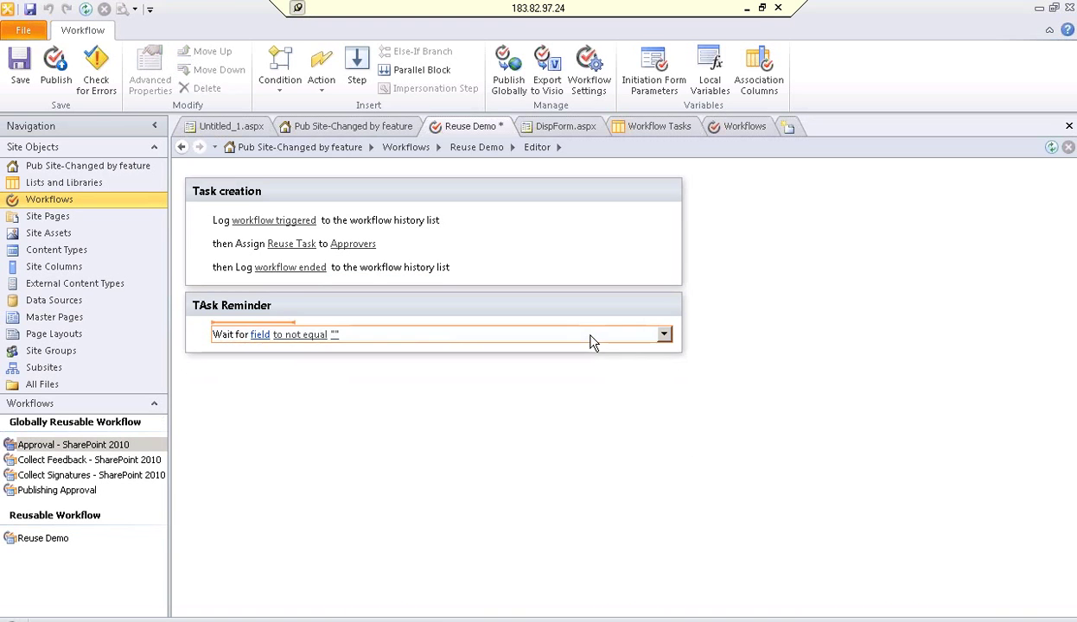
key("Delete")
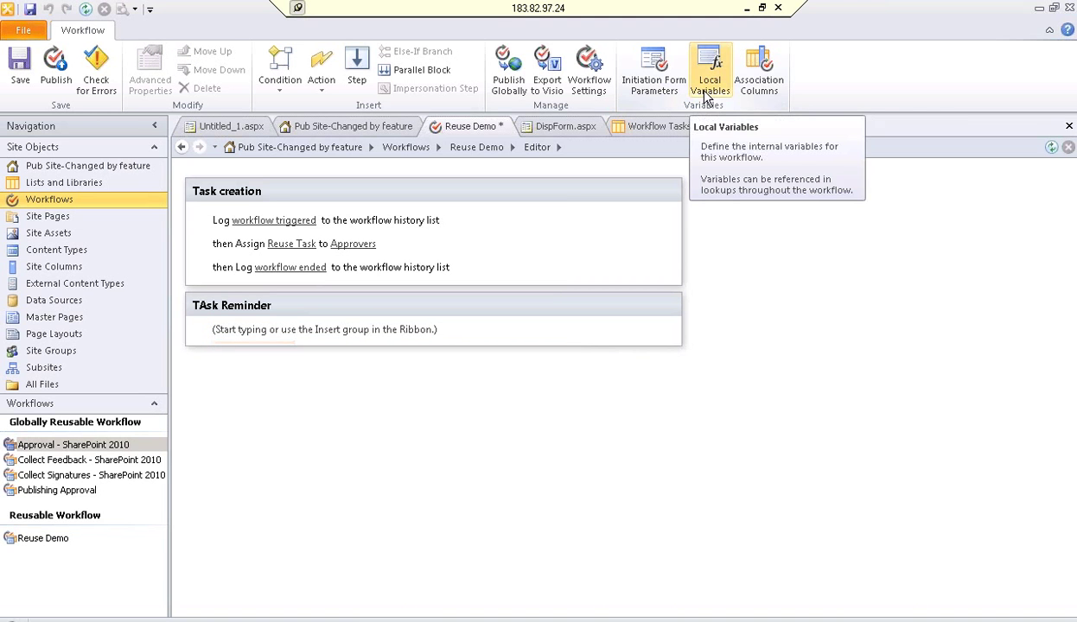
- Add the existing site column Contact from the Publishing Columns group to the workflow's association columns
left_click(753, 87)
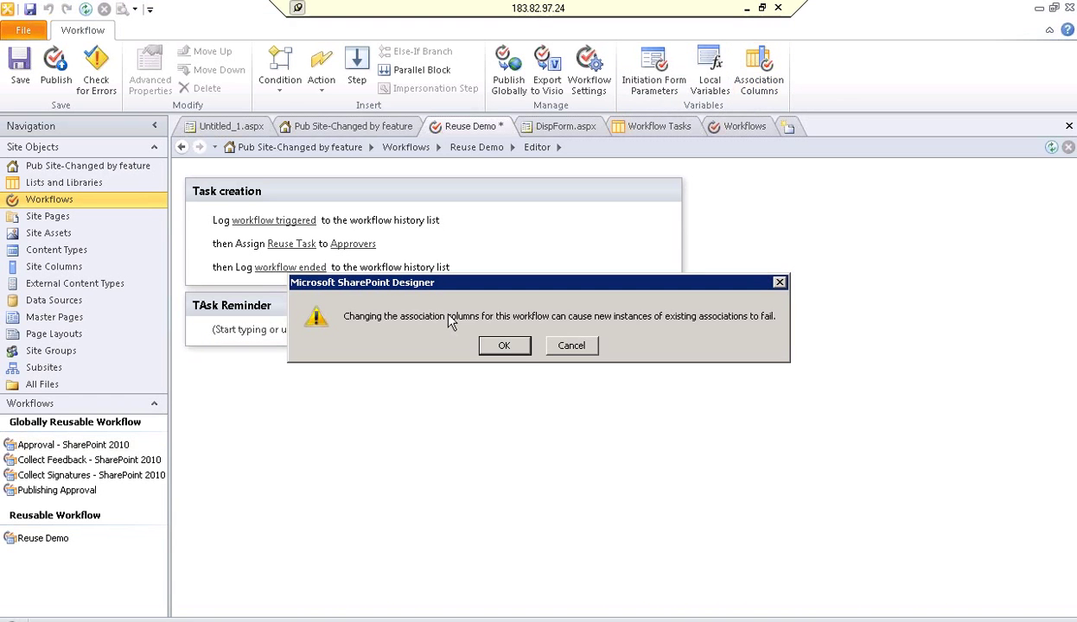
left_click(511, 349)
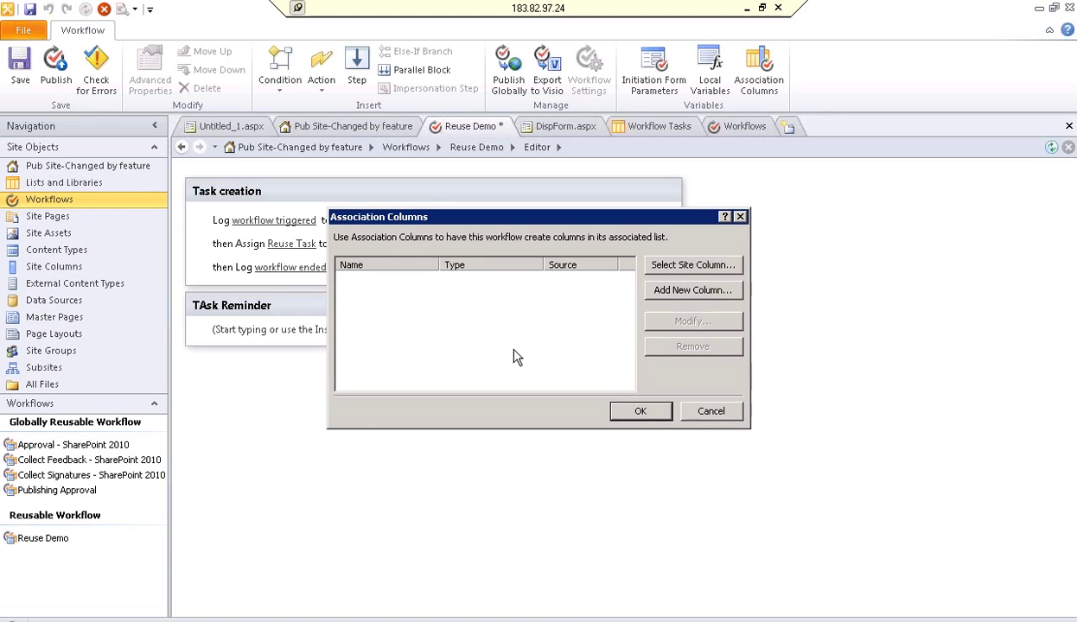
left_click(714, 269)
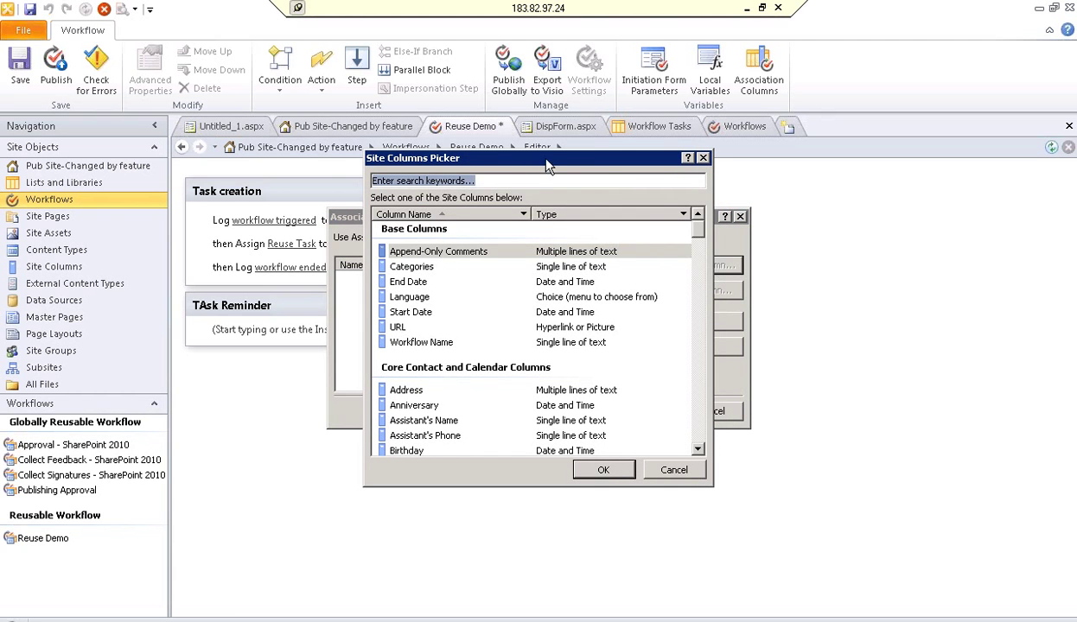
left_click_drag(658, 171, 688, 172)
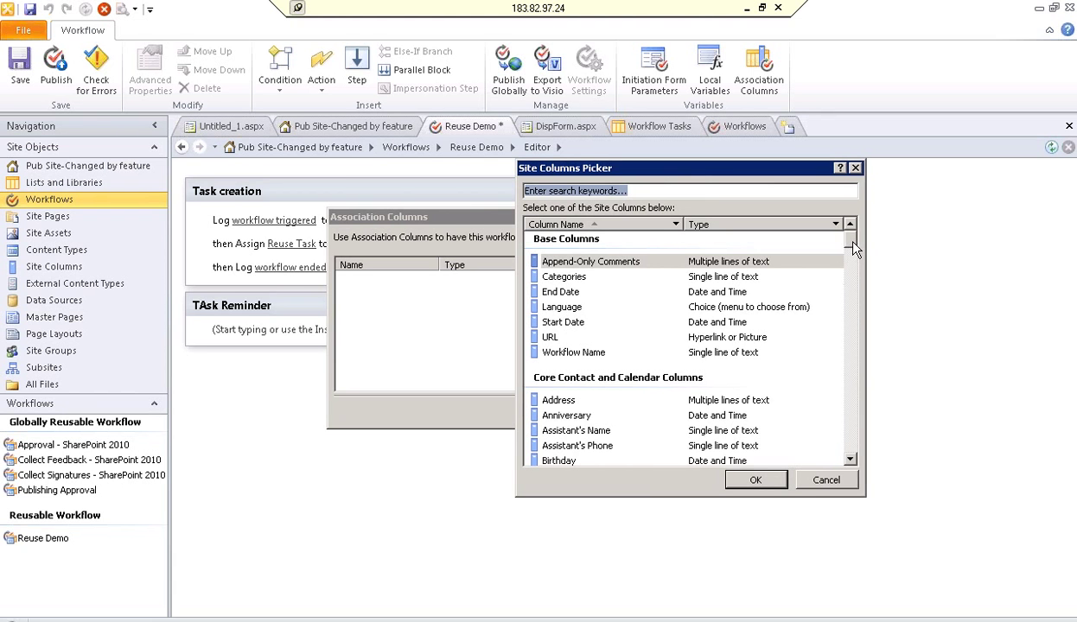
left_click_drag(853, 246, 830, 463)
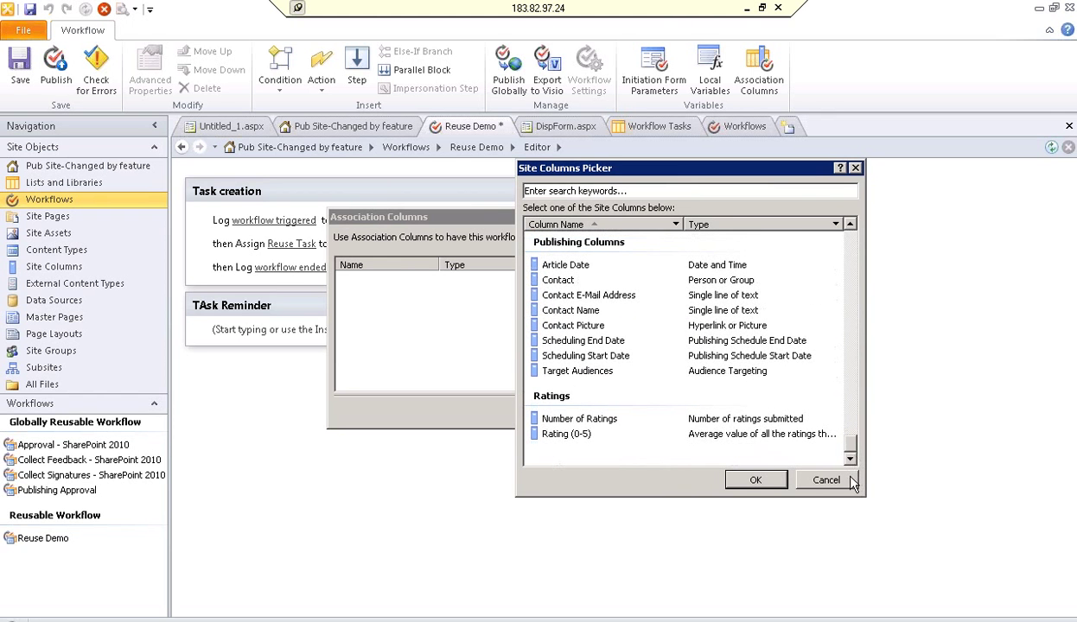
left_click(568, 282)
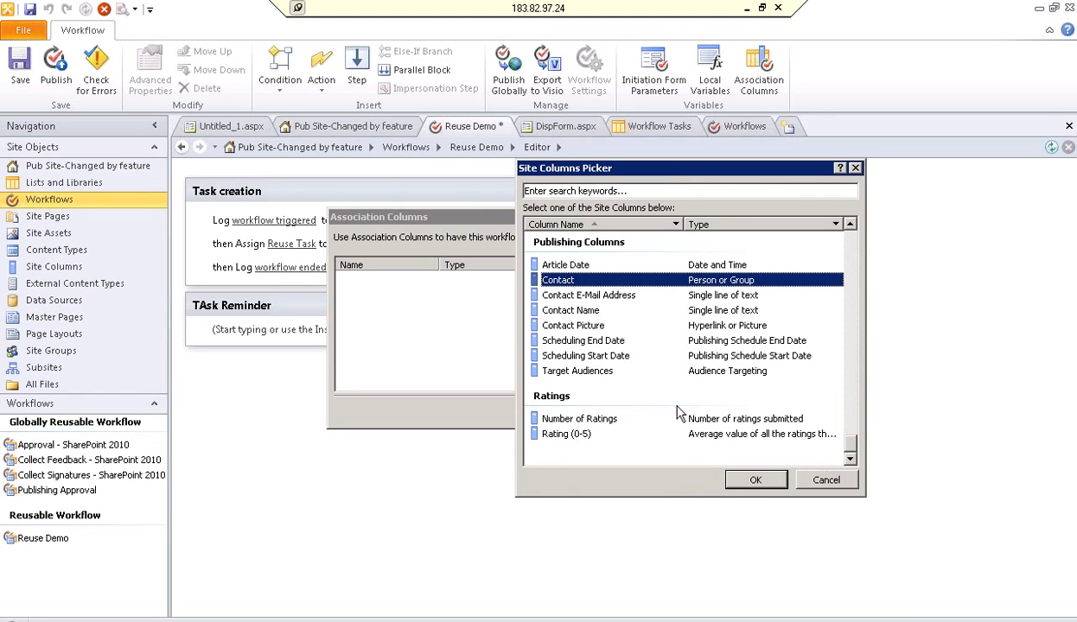
left_click(736, 484)
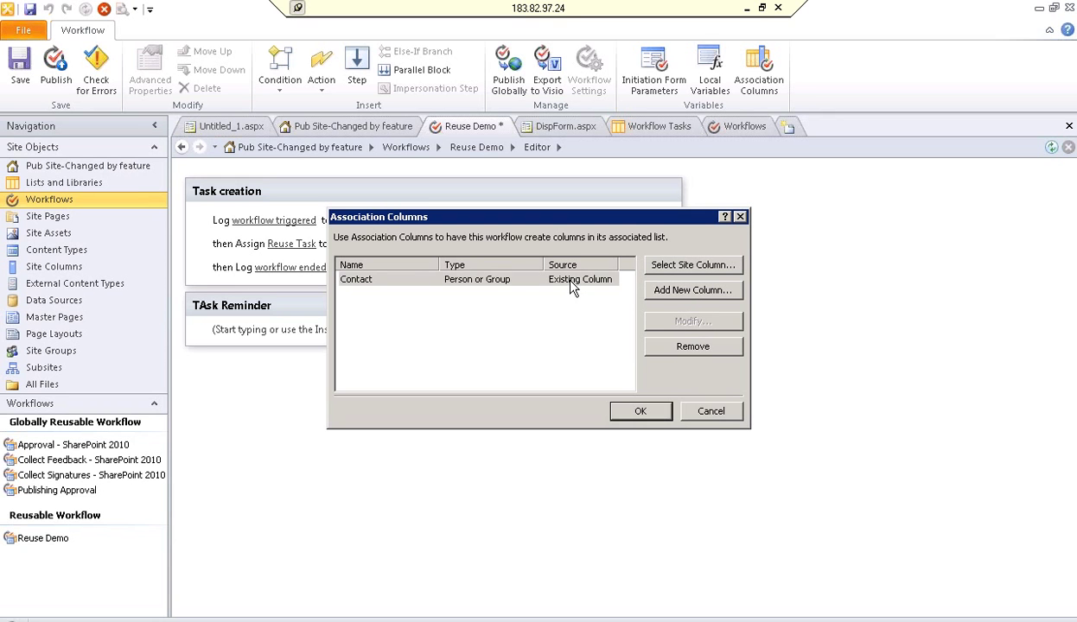
- Replace the Contact association column with a new Single line of text column named Demo and save the association columns
left_click(572, 282)
left_click(679, 346)
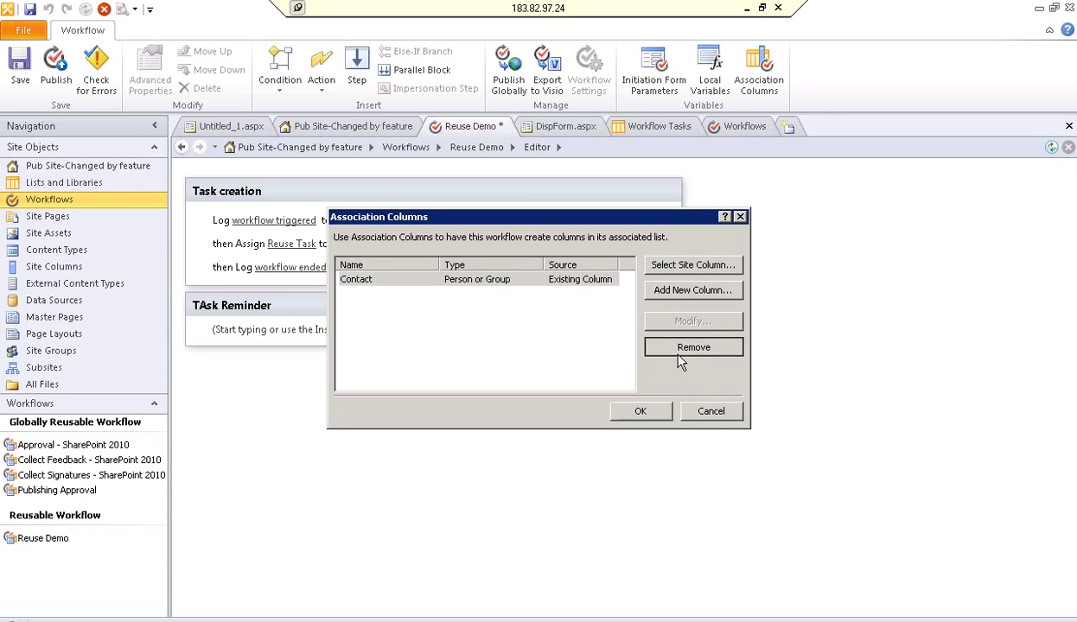
left_click(662, 296)
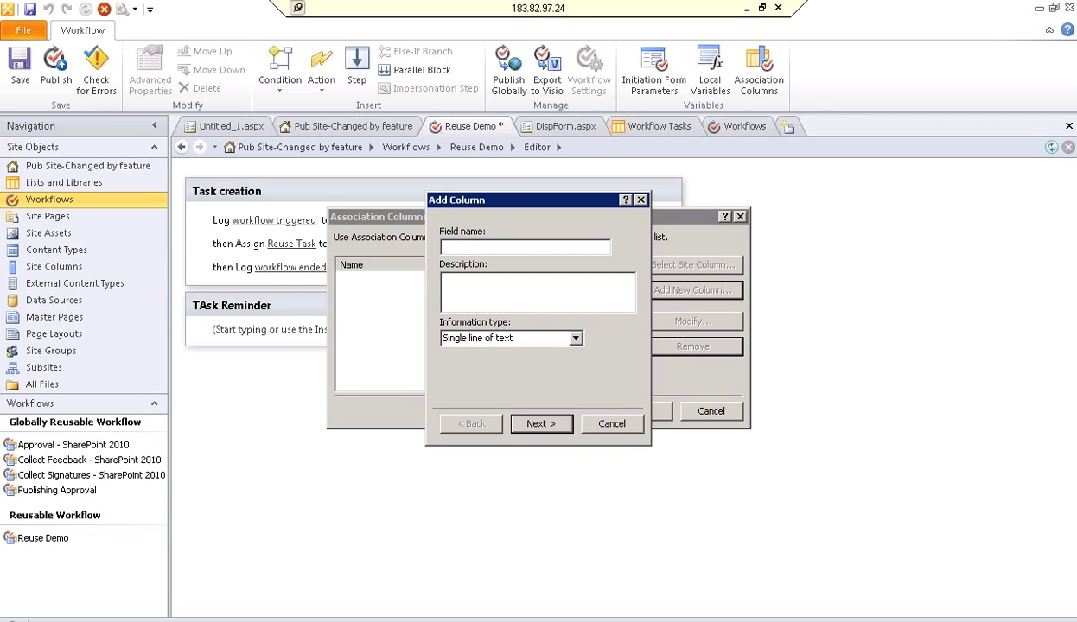
type("T")
key("BackSpace")
type("Demo")
key("Tab")
left_click(533, 424)
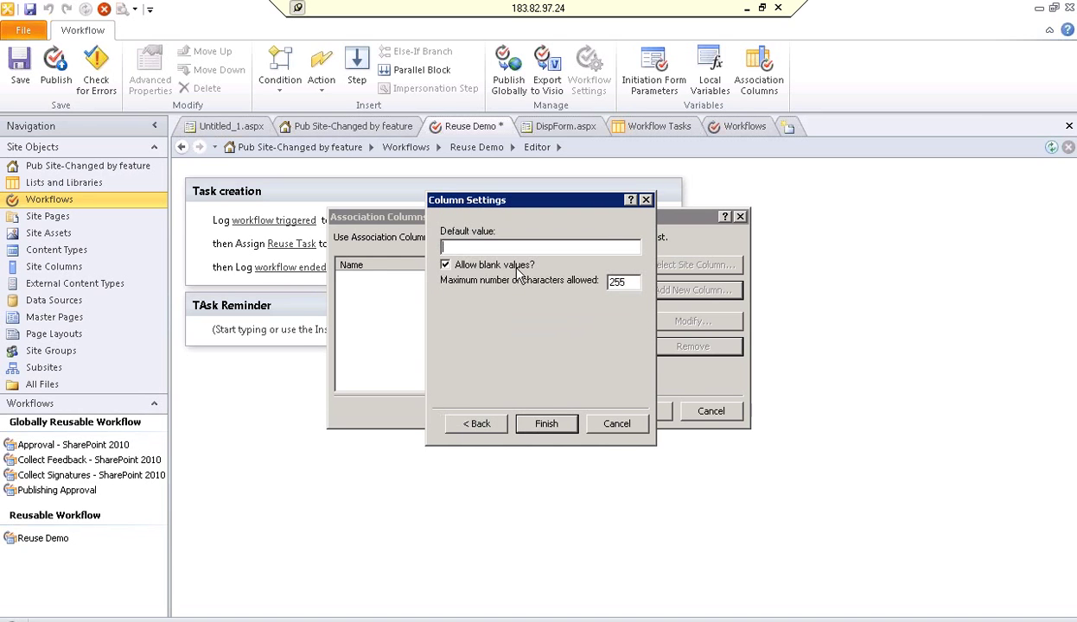
left_click(539, 422)
left_click(641, 412)
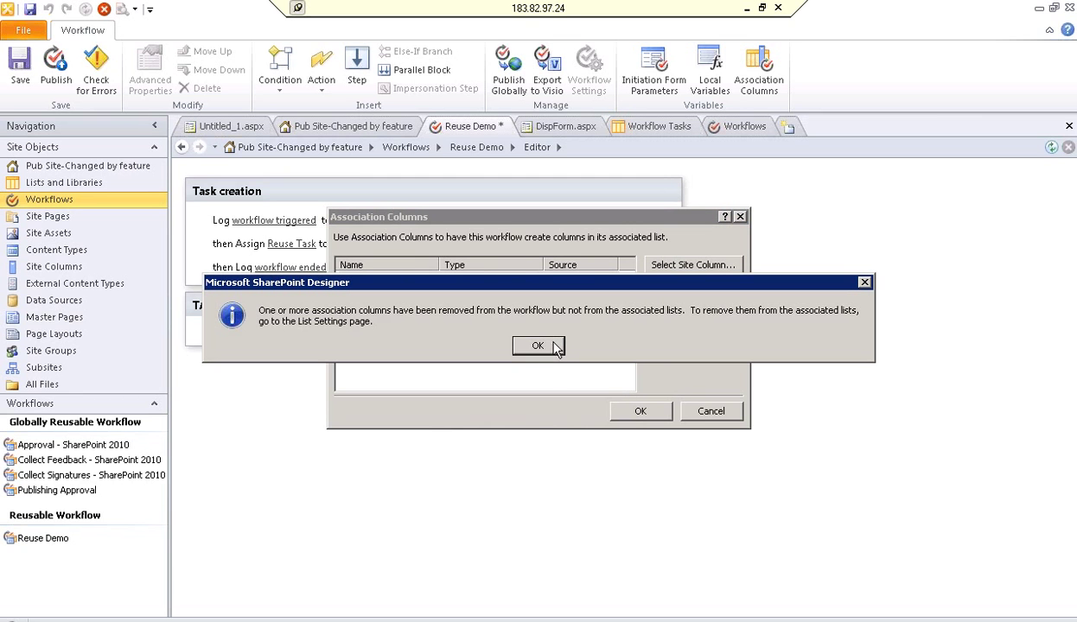
left_click(539, 345)
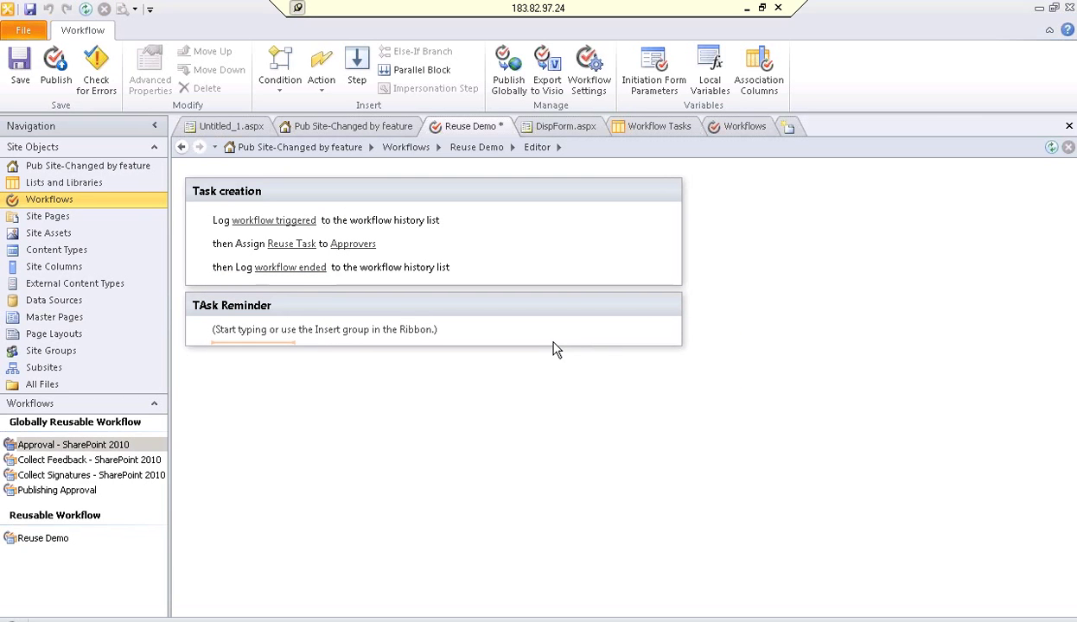
- Save the Reuse Demo workflow and publish it to the server
left_click(444, 307)
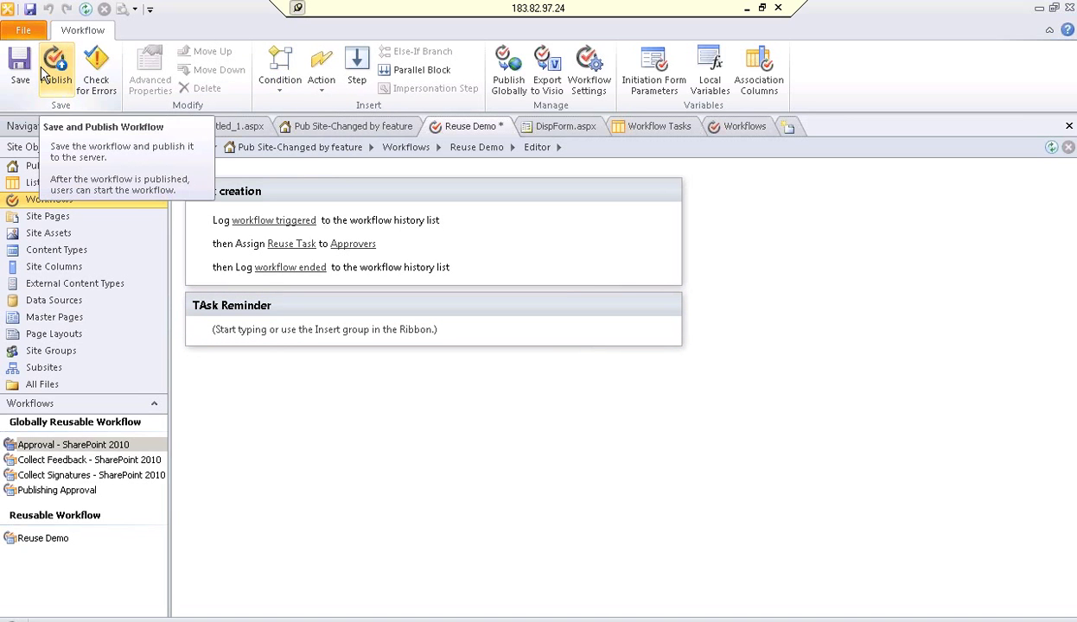
left_click(648, 79)
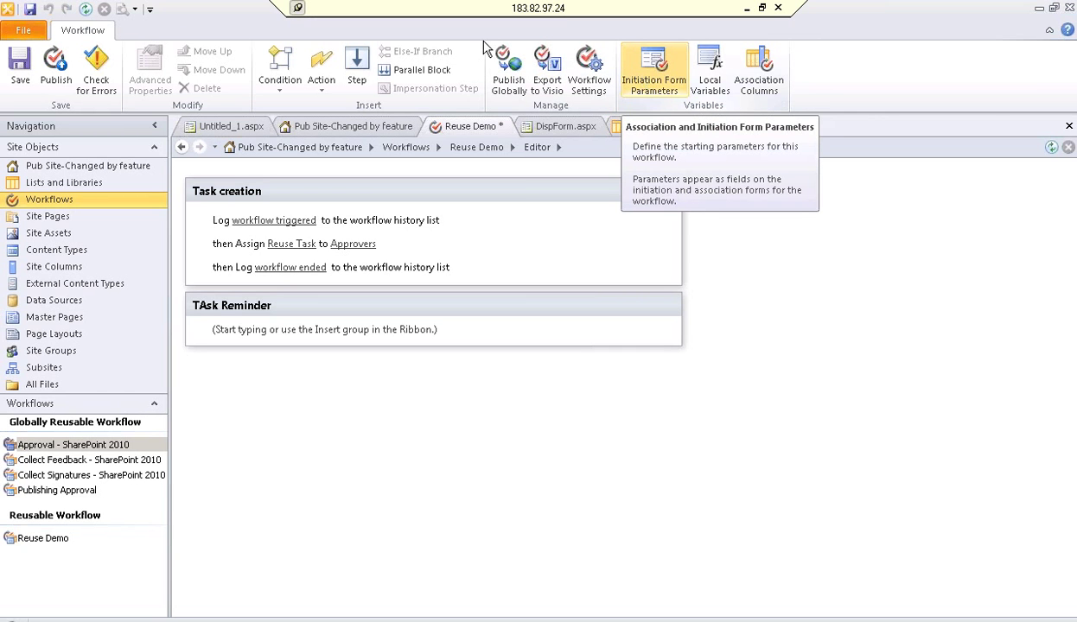
left_click(54, 54)
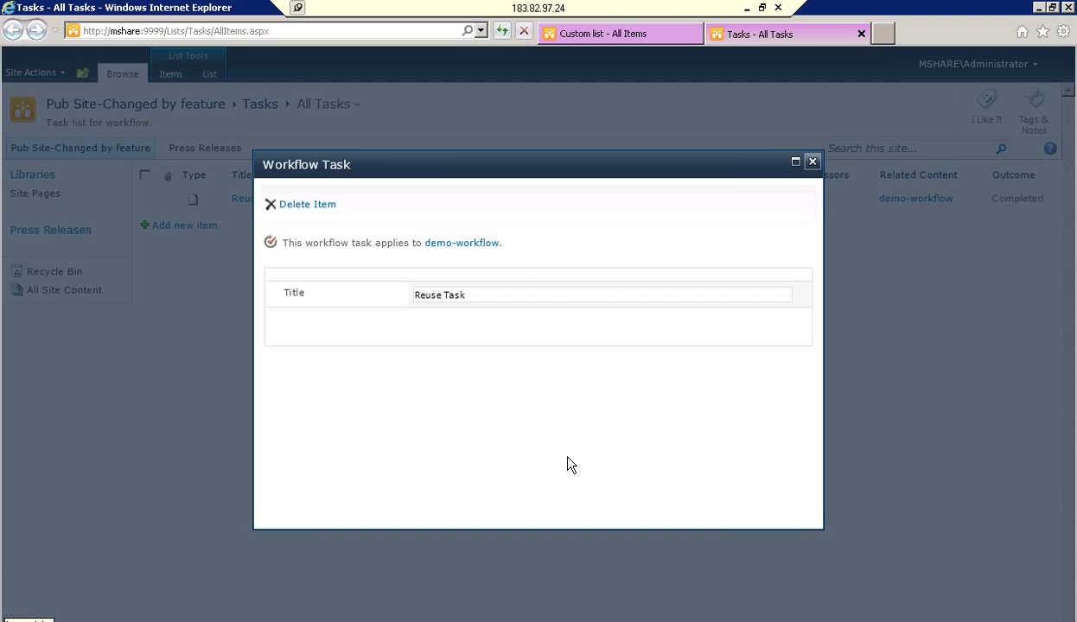
- Close the Reuse Task form in the browser and go to the Custom list's All Items view
key("Escape")
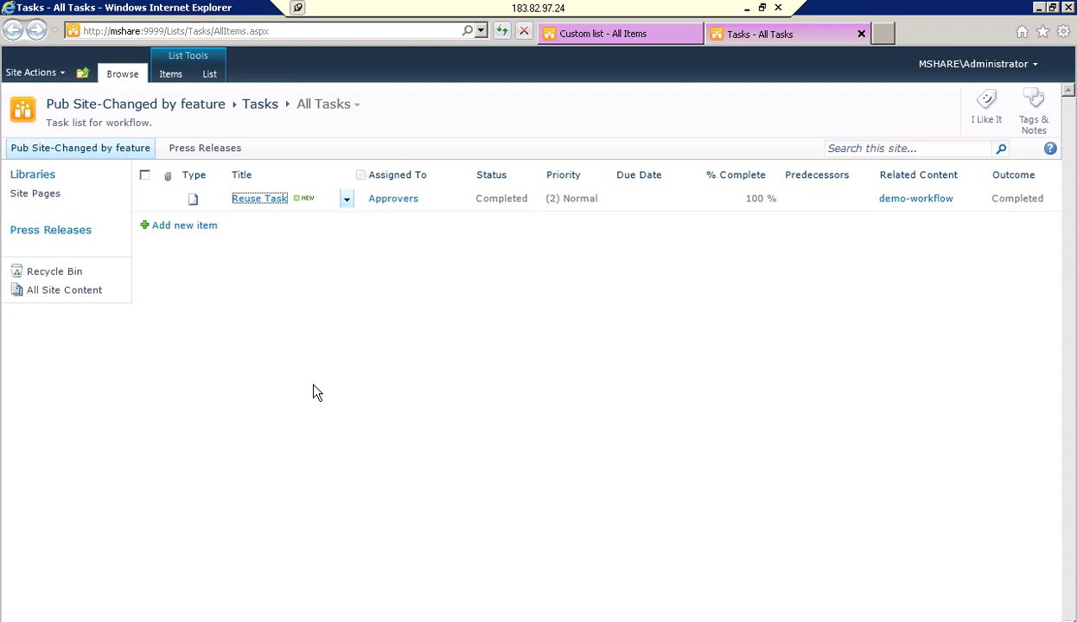
left_click(664, 35)
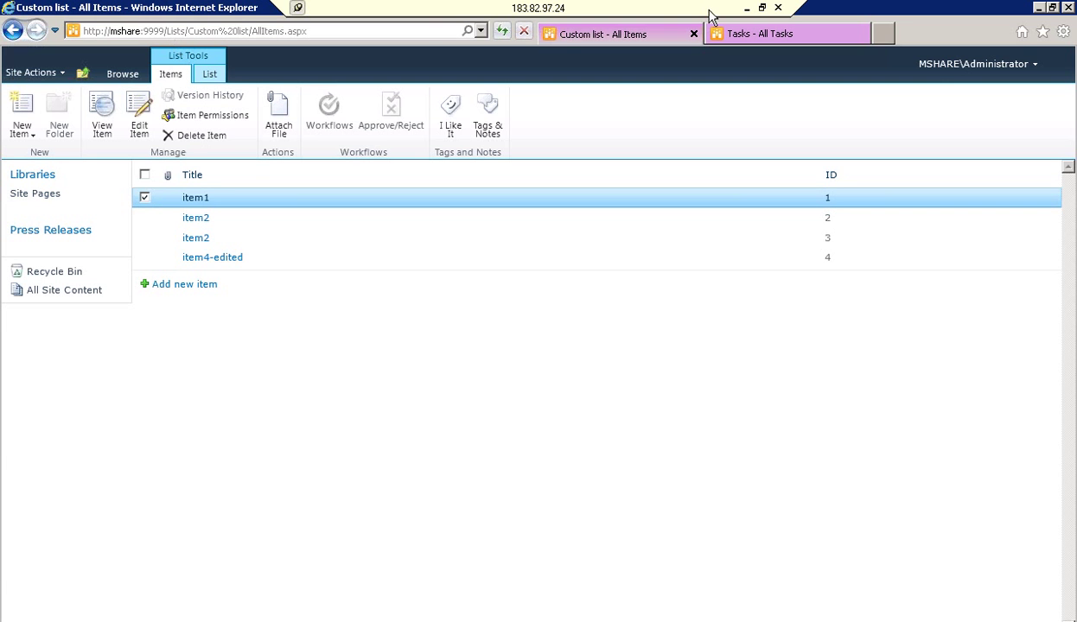
- Open the site's Pages library from the list of all site content
left_click(66, 292)
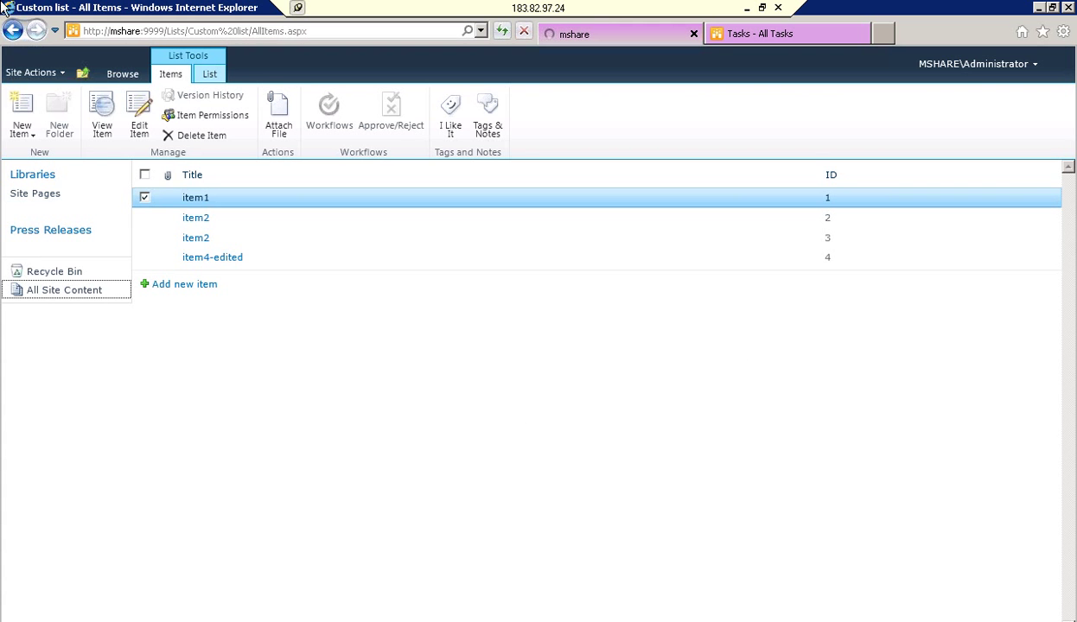
key("alt+Tab")
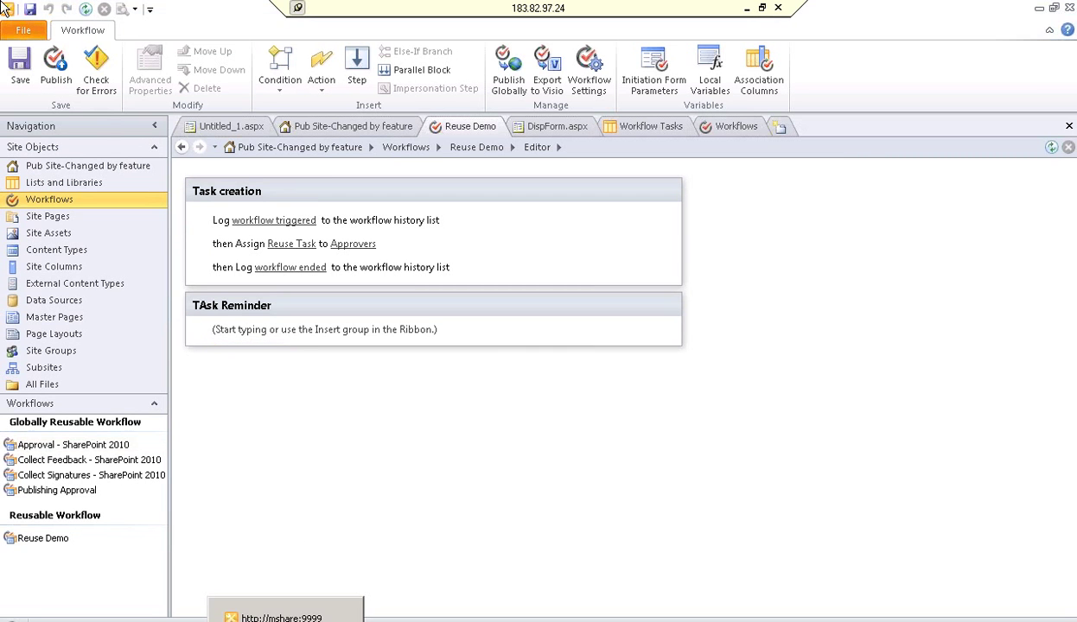
key("alt+Tab")
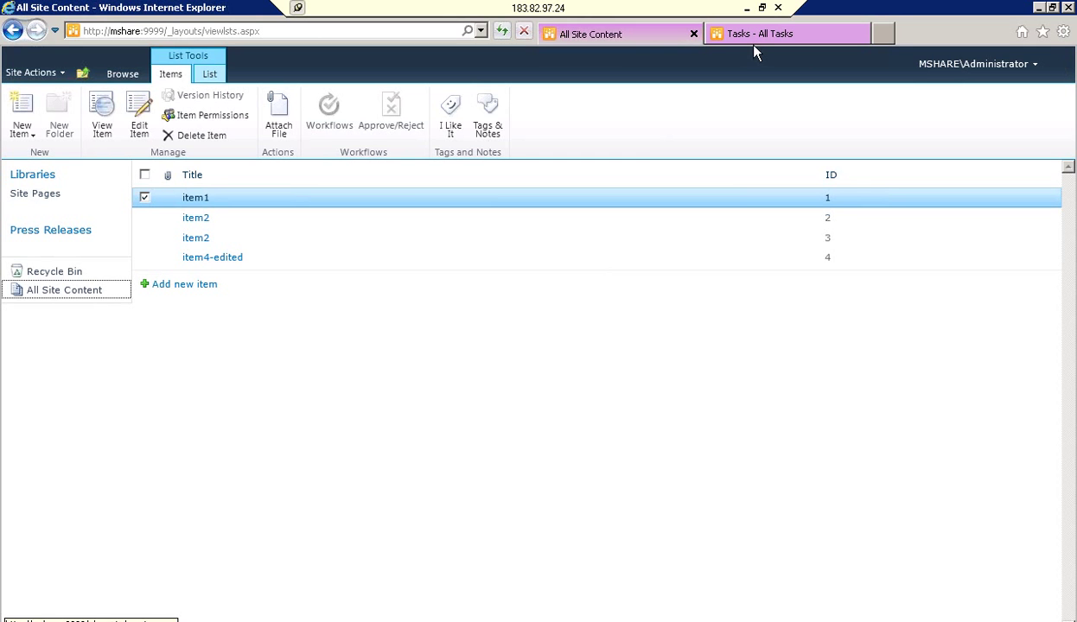
left_click(188, 375)
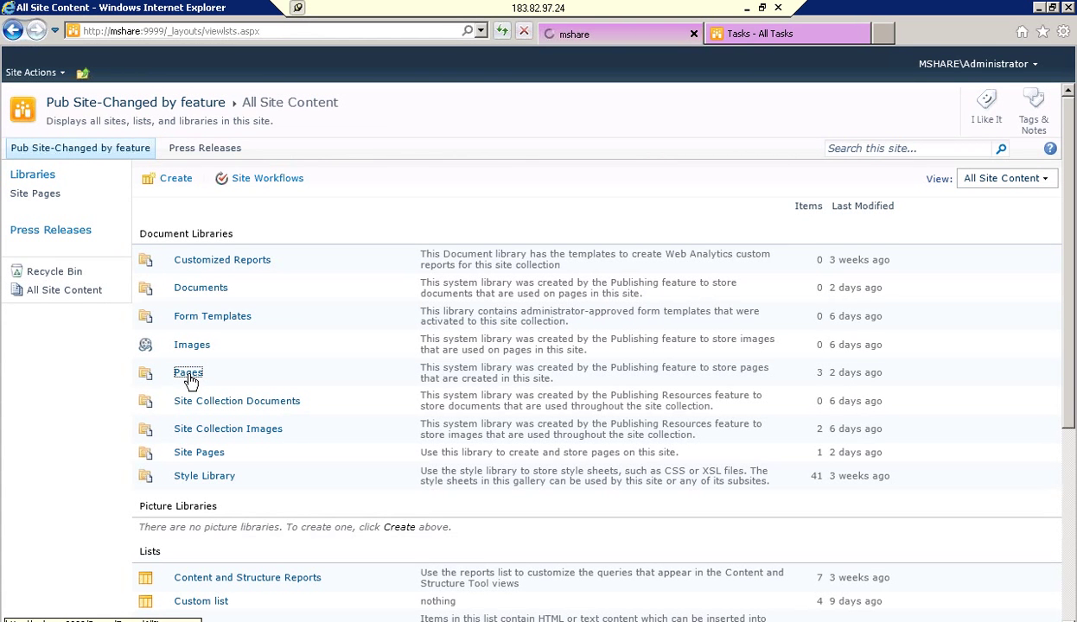
left_click(189, 379)
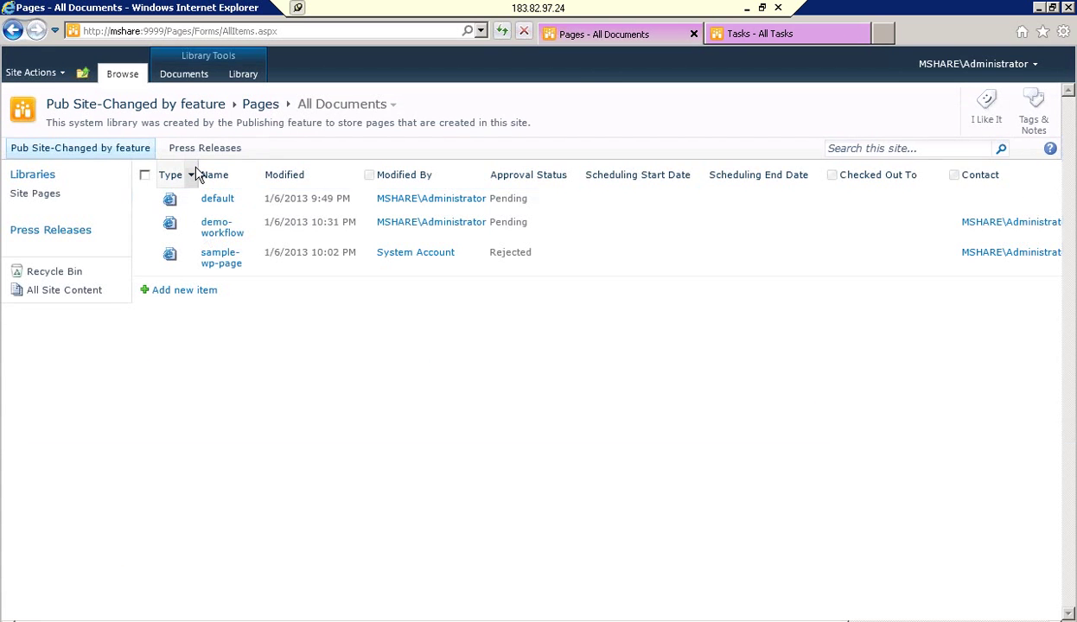
- Check out the demo-workflow page and check it back in as major version 1.0 (publish)
left_click(183, 78)
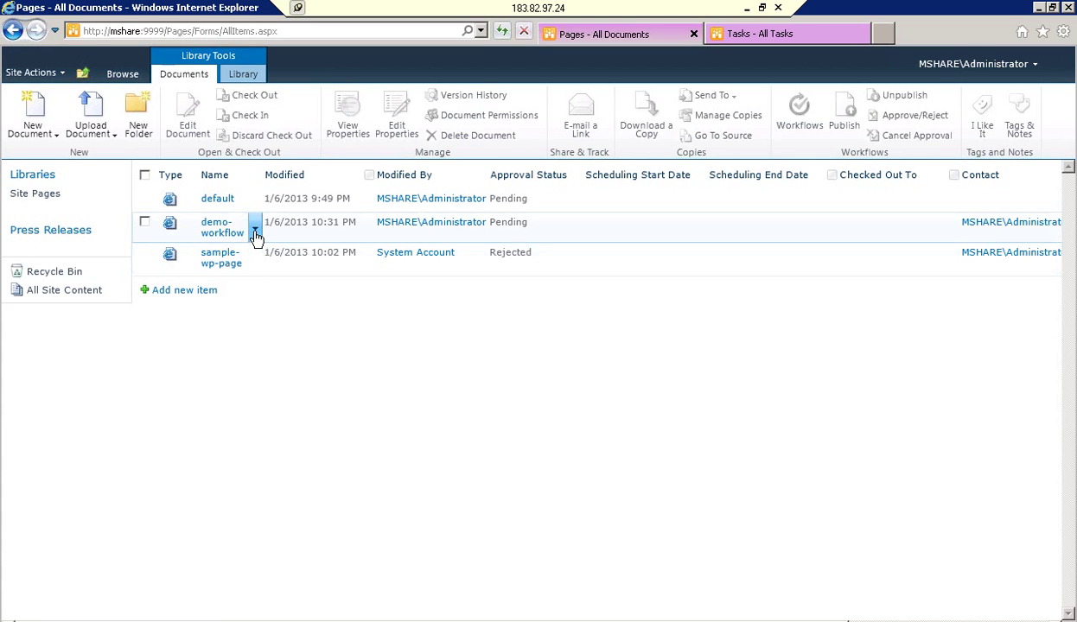
left_click(256, 232)
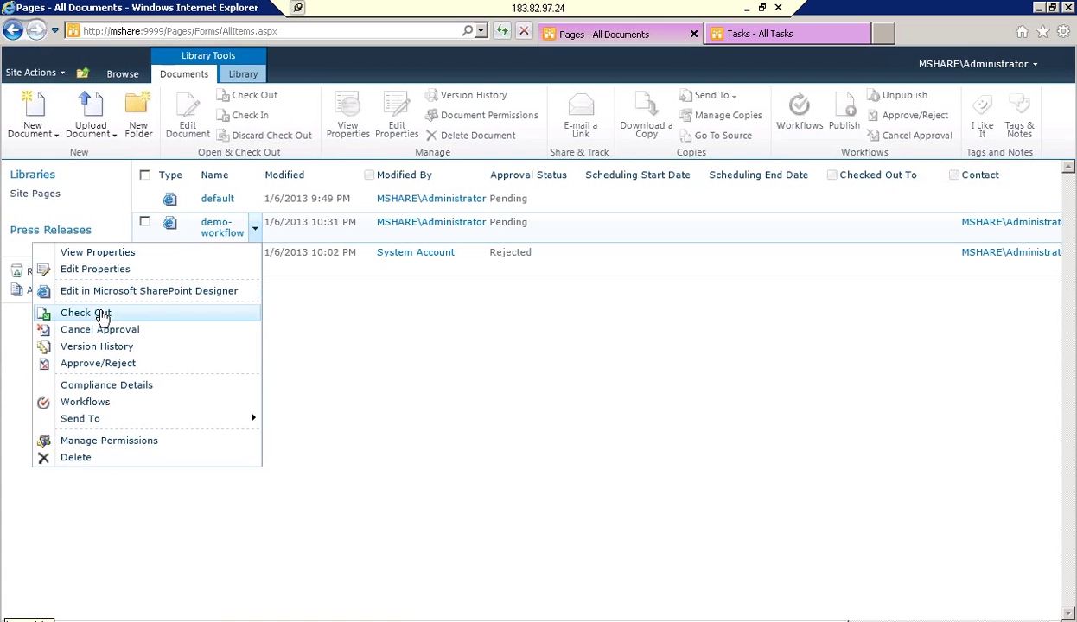
left_click(101, 317)
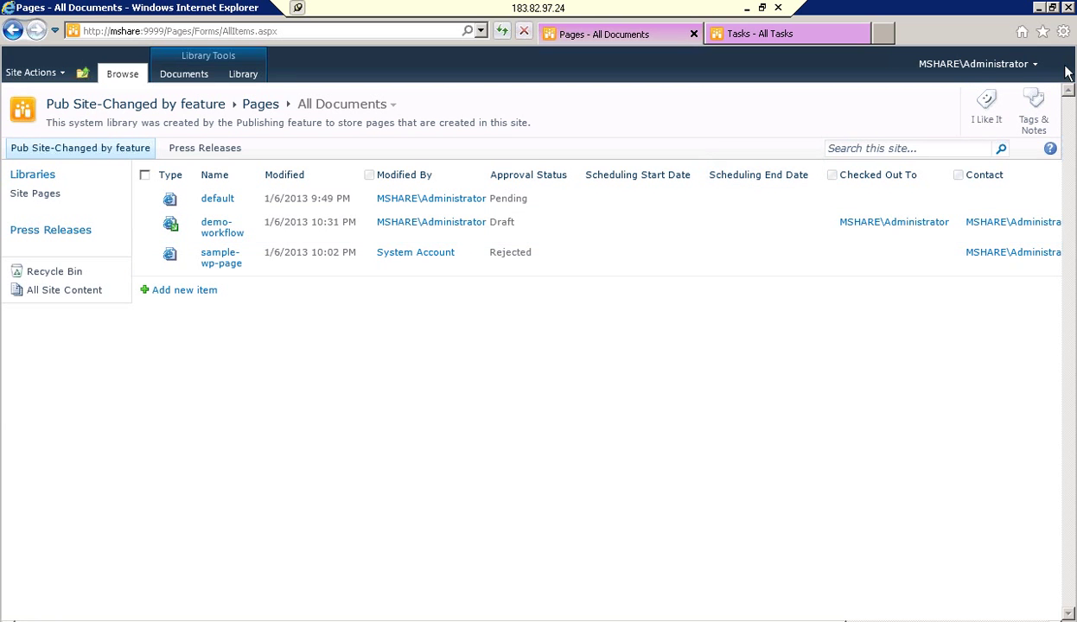
left_click(256, 227)
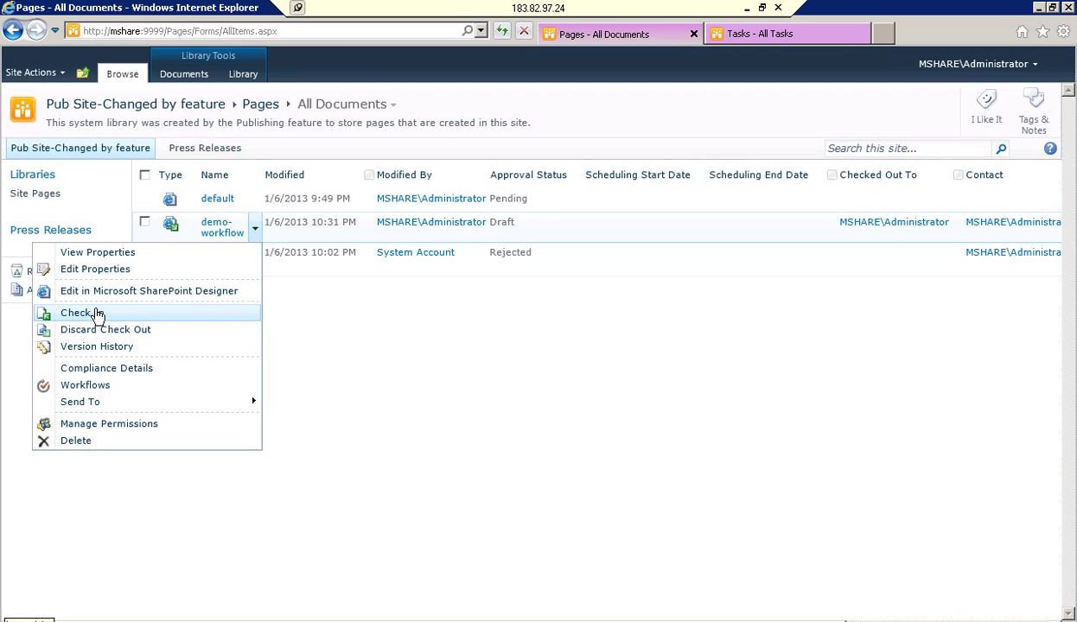
left_click(97, 315)
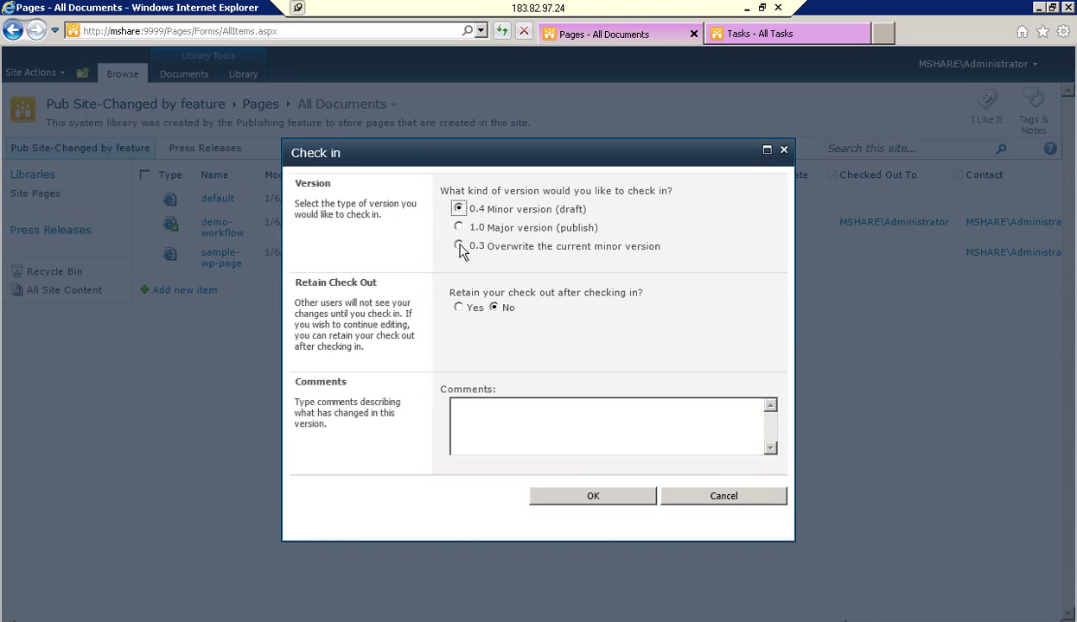
left_click(458, 229)
left_click(584, 496)
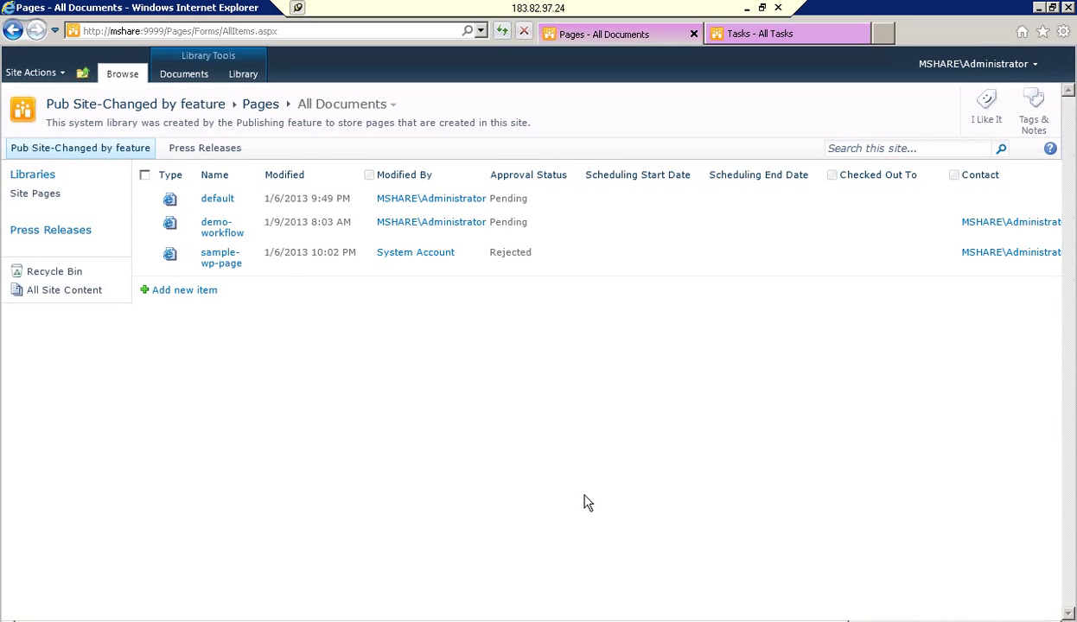
- Open the start form of the Reuse wrkflow workflow for the demo-workflow page
left_click(256, 230)
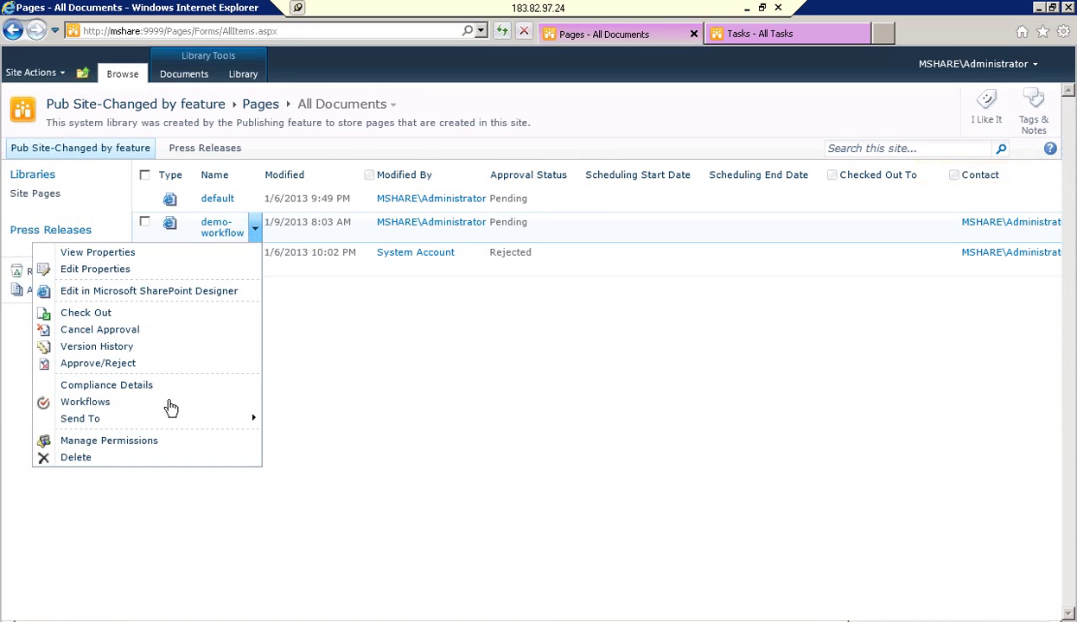
left_click(171, 405)
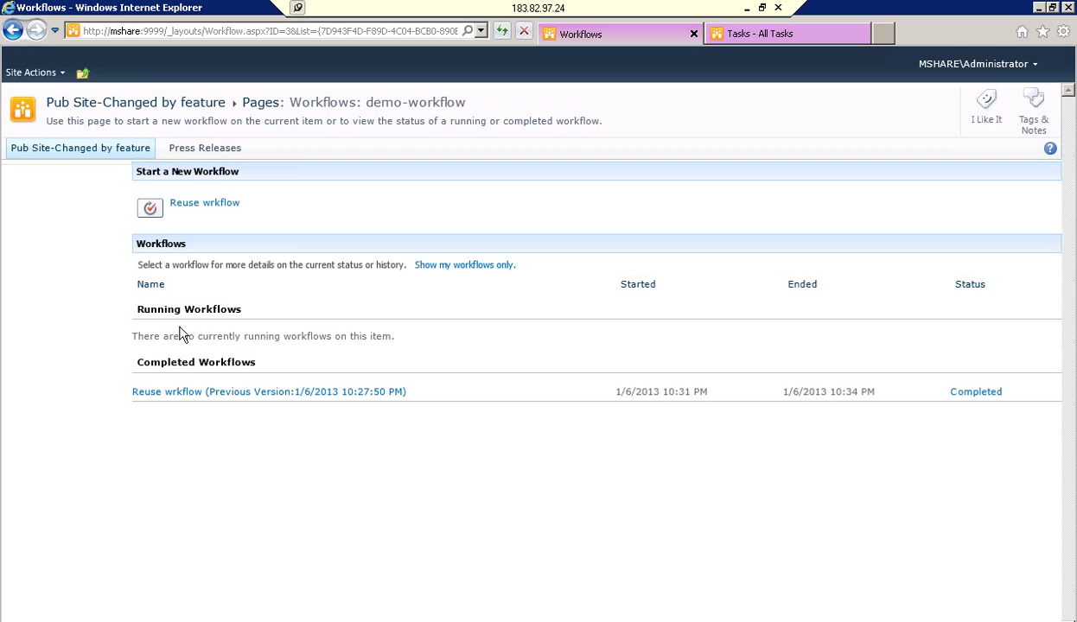
left_click(194, 208)
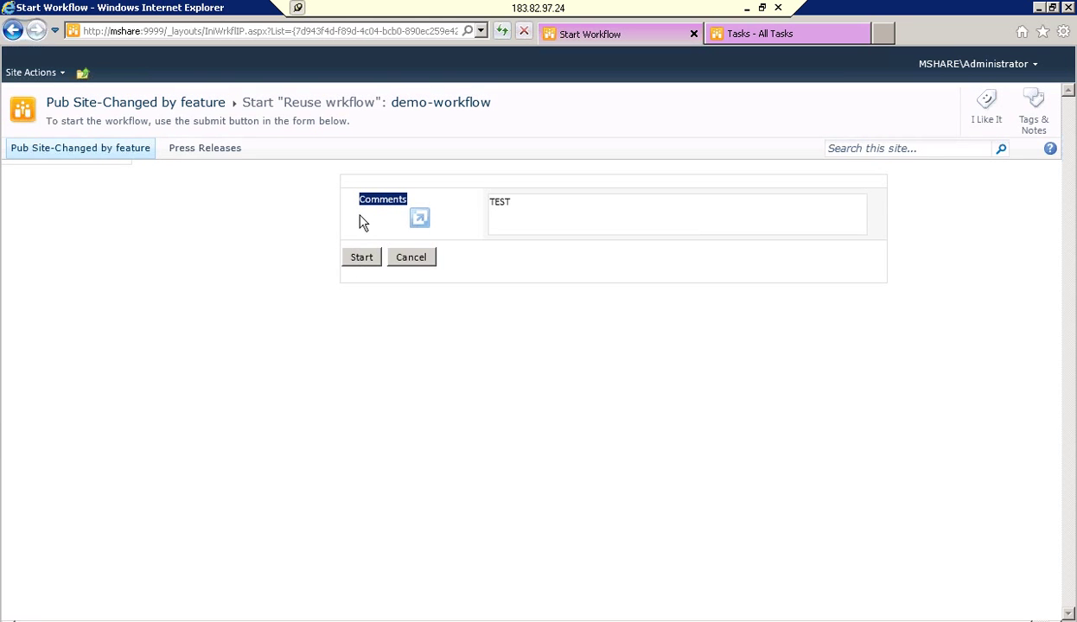
- Replace the initiation form's Comments text with "Done with the final changes" and start the workflow
left_click(511, 202)
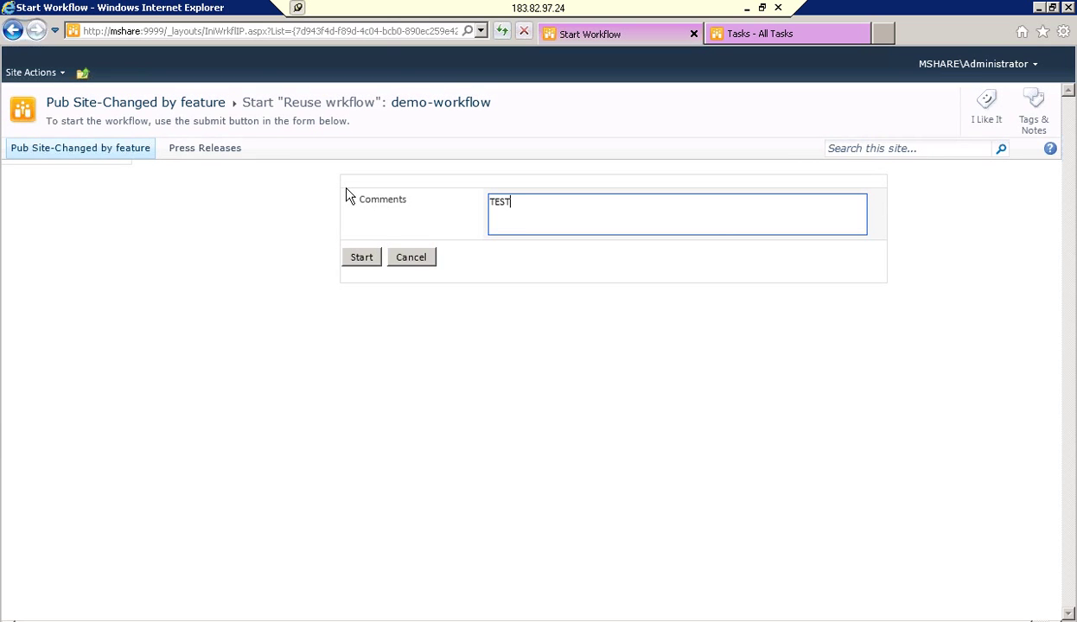
left_click(380, 31)
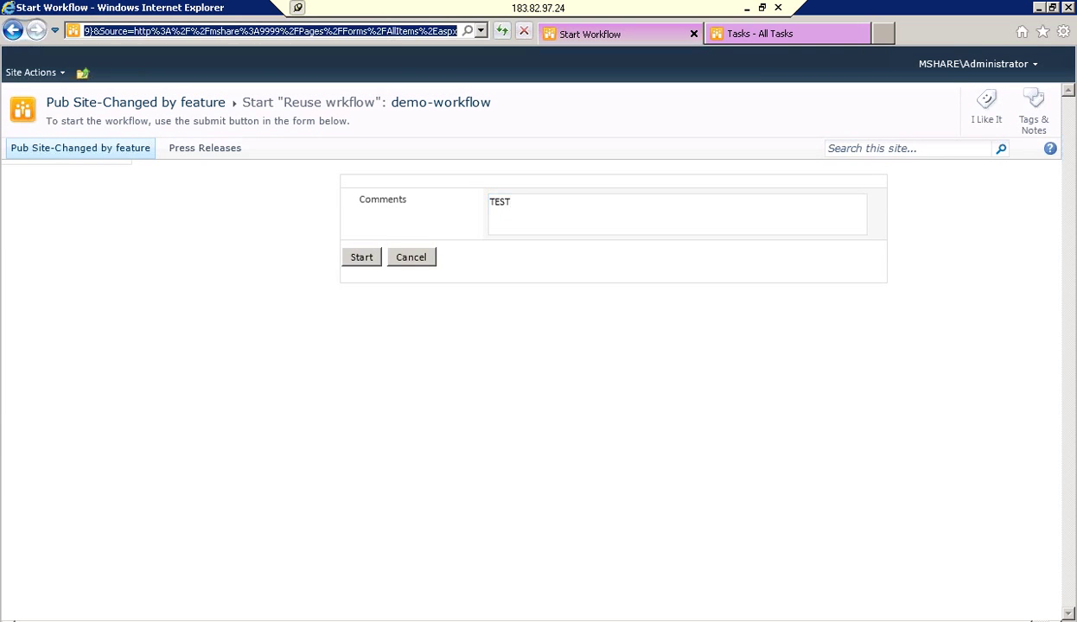
left_click(511, 202)
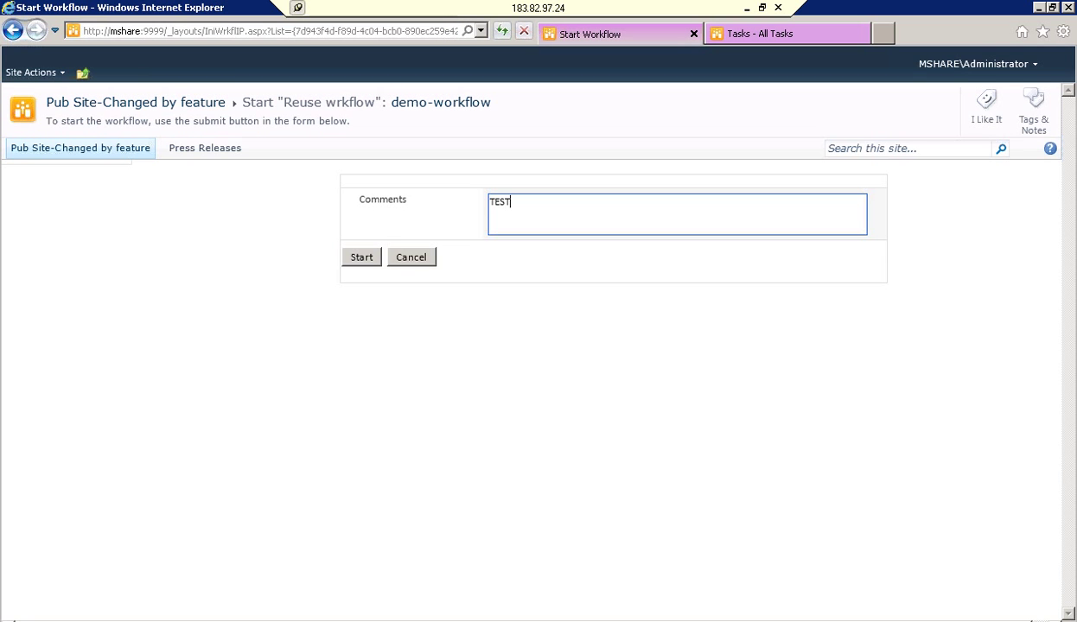
key("BackSpace")
key("BackSpace")
key("BackSpace")
key("BackSpace")
type("Done with the final changes")
key("Tab")
left_click(361, 257)
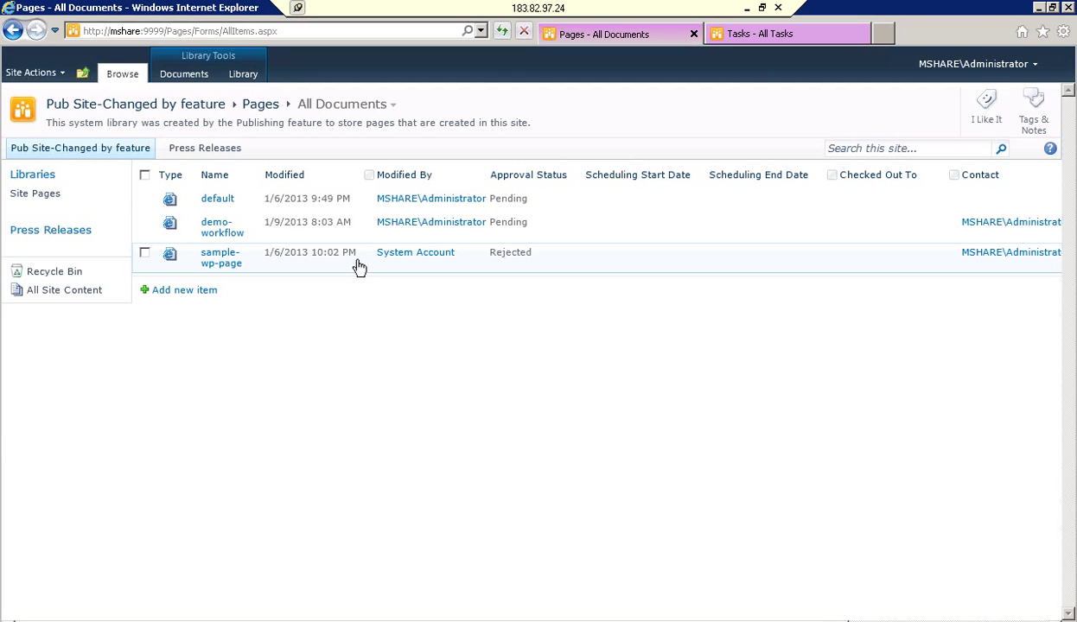
- Open the status of the demo-workflow page's running Reuse wrkflow and complete its Reuse Task
mouse_move(250, 234)
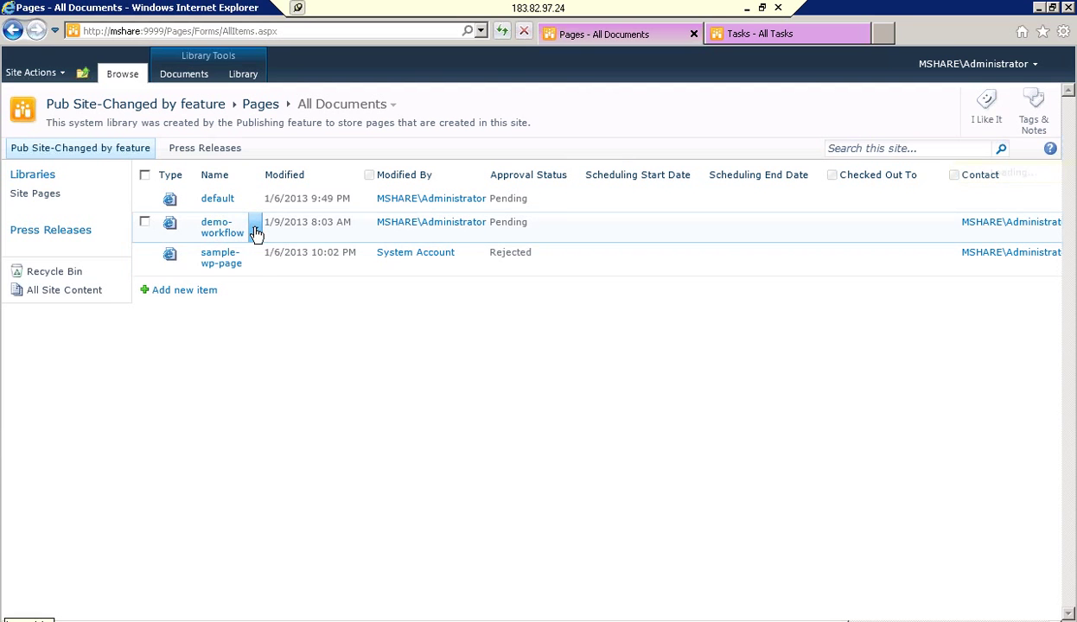
left_click(256, 232)
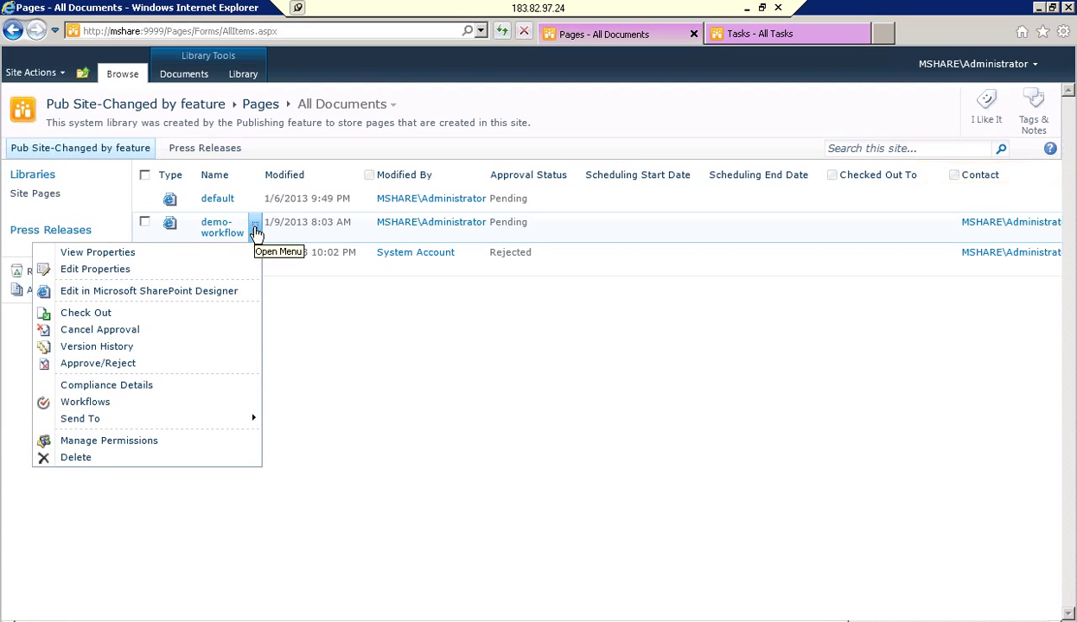
left_click(135, 407)
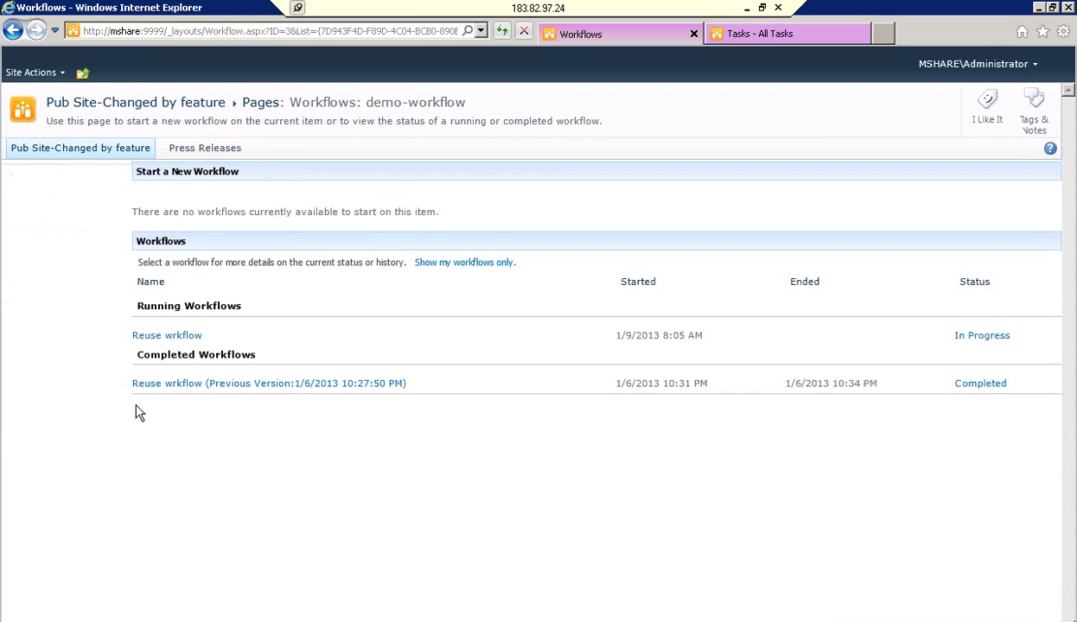
left_click(156, 341)
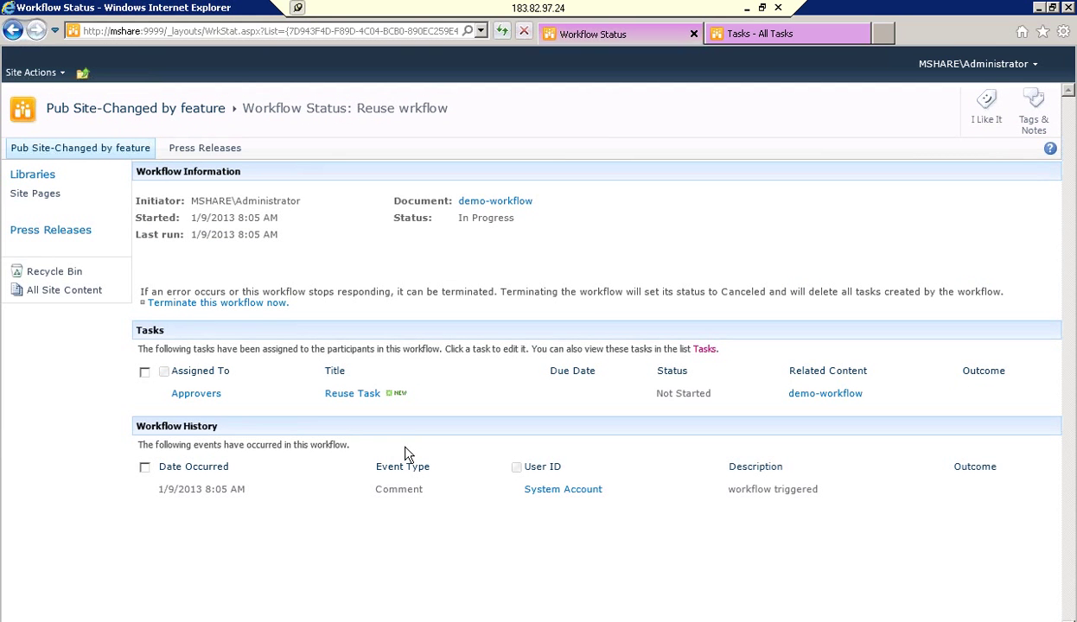
left_click(344, 401)
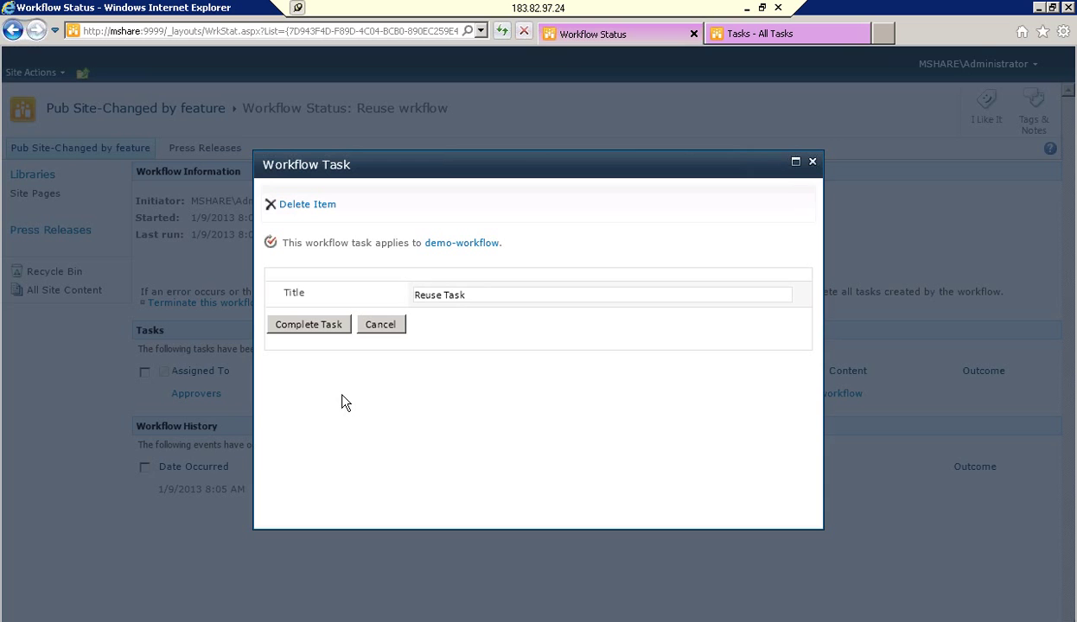
left_click(335, 329)
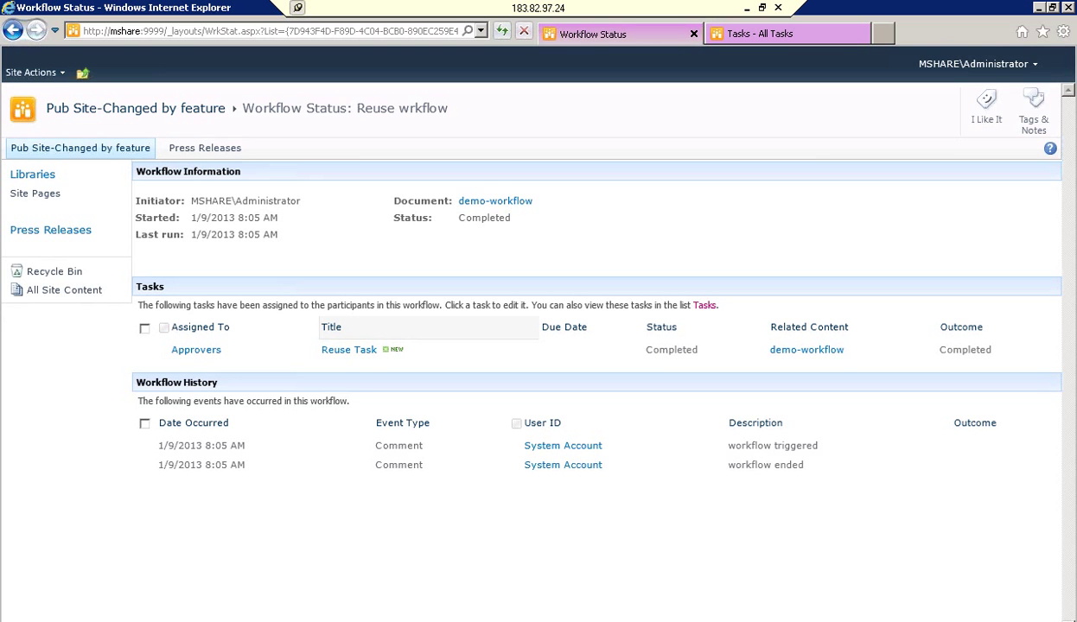
key("alt+Tab")
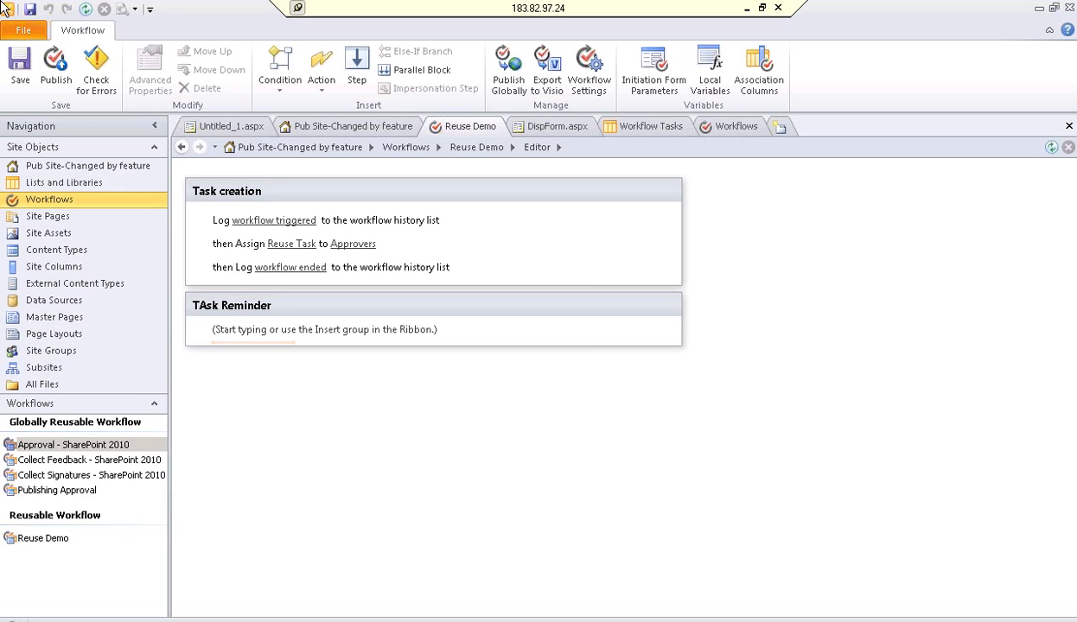
left_click(221, 600)
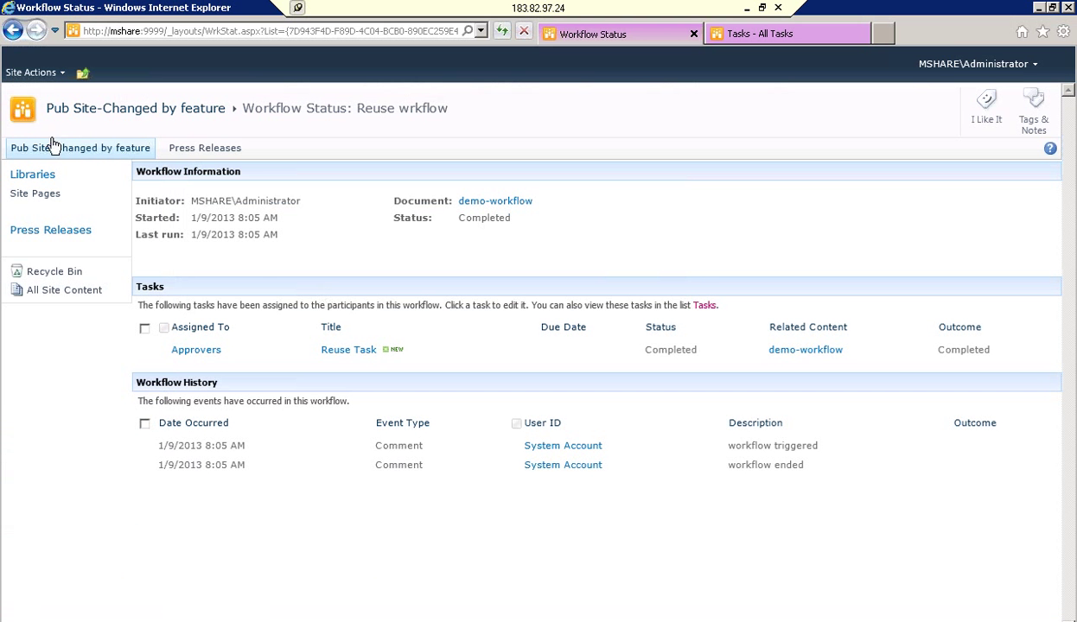
left_click(43, 73)
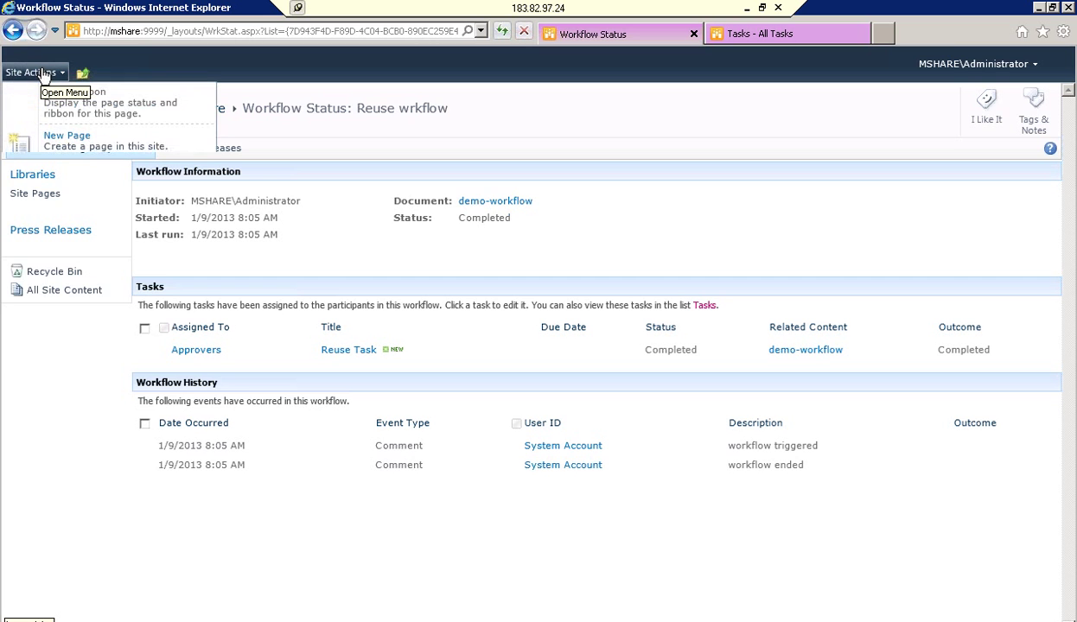
left_click(399, 237)
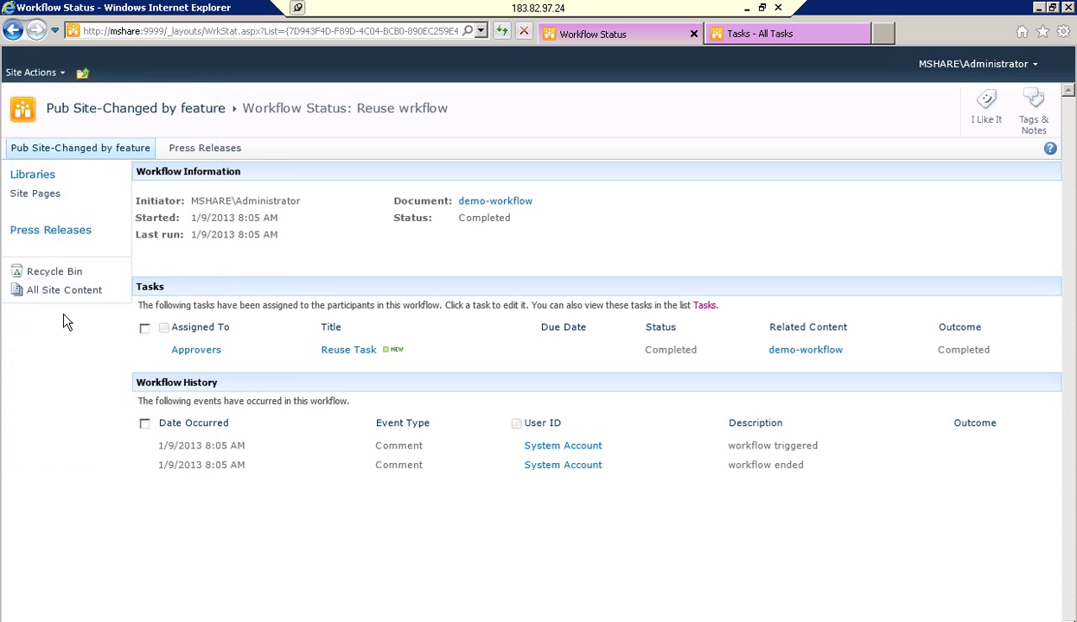
- Return to the Pages library and start adding a workflow from its workflow settings
left_click(15, 32)
left_click(15, 32)
left_click(14, 32)
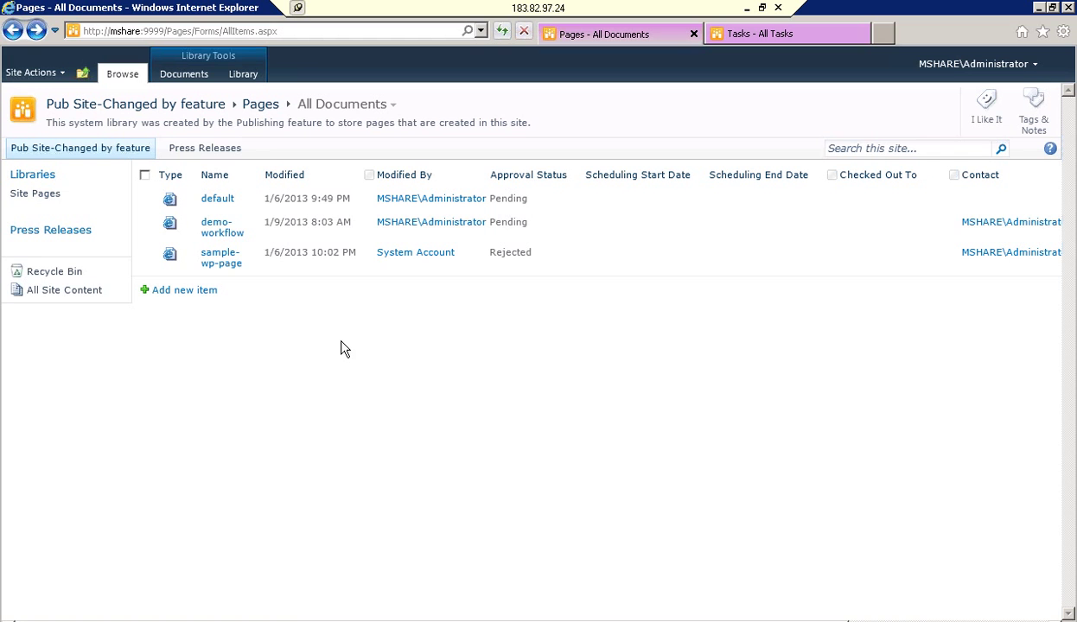
left_click(245, 76)
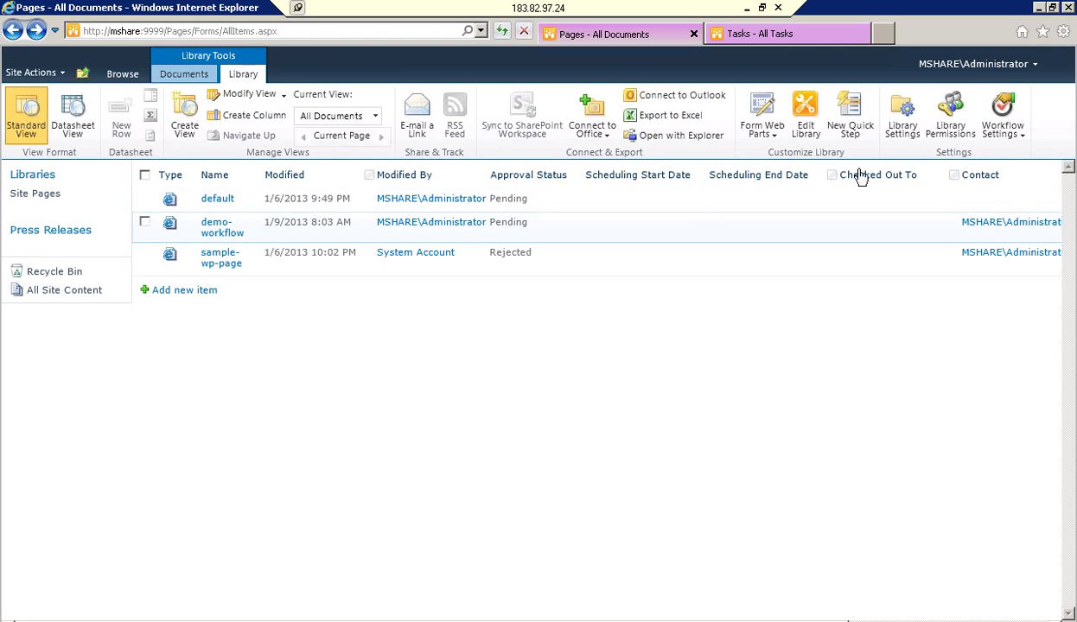
left_click(1002, 121)
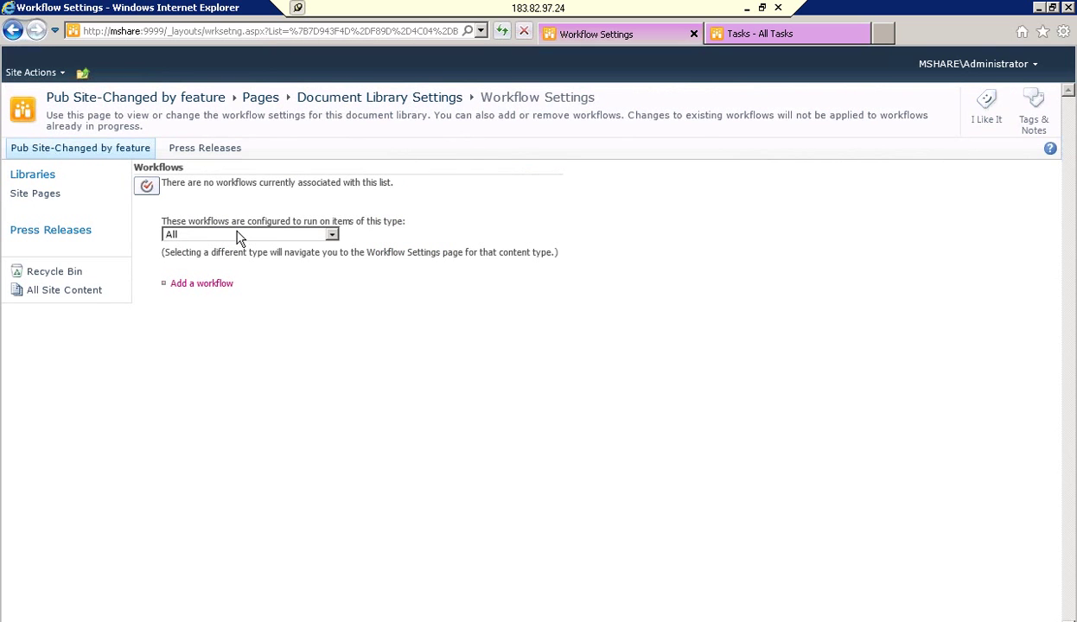
left_click(211, 286)
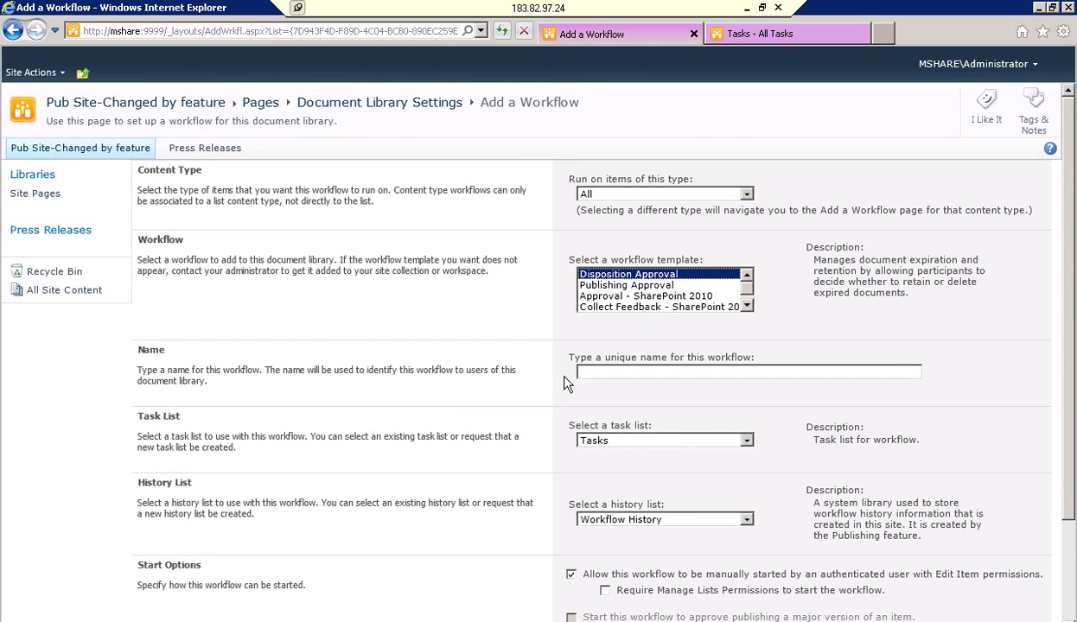
- Review the content types the new workflow can run on and the available workflow templates
double_click(262, 189)
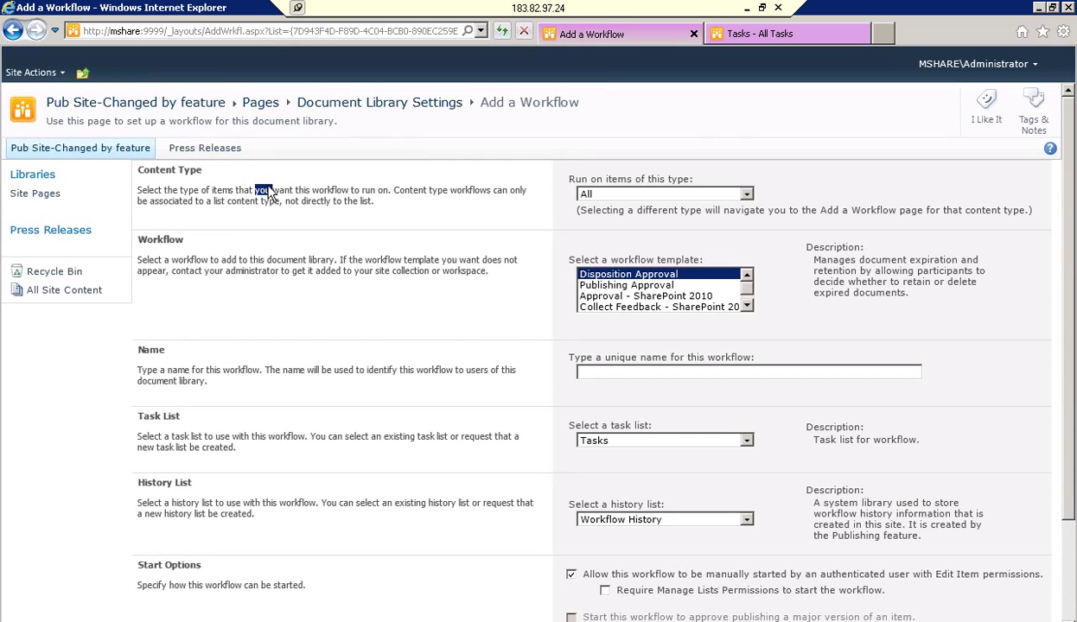
left_click(654, 194)
left_click(654, 195)
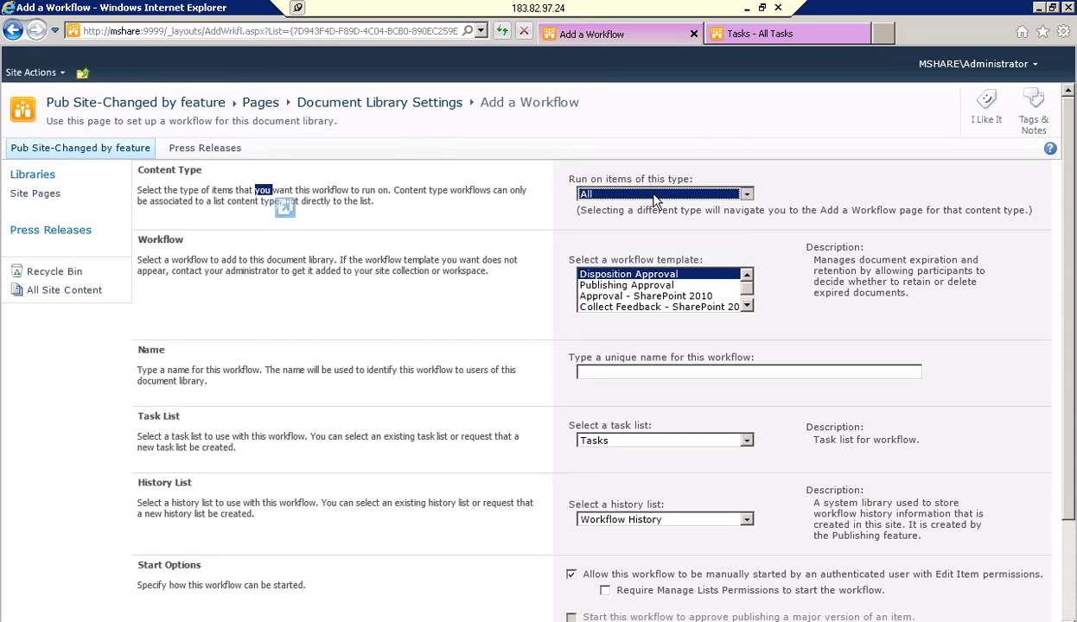
left_click(655, 194)
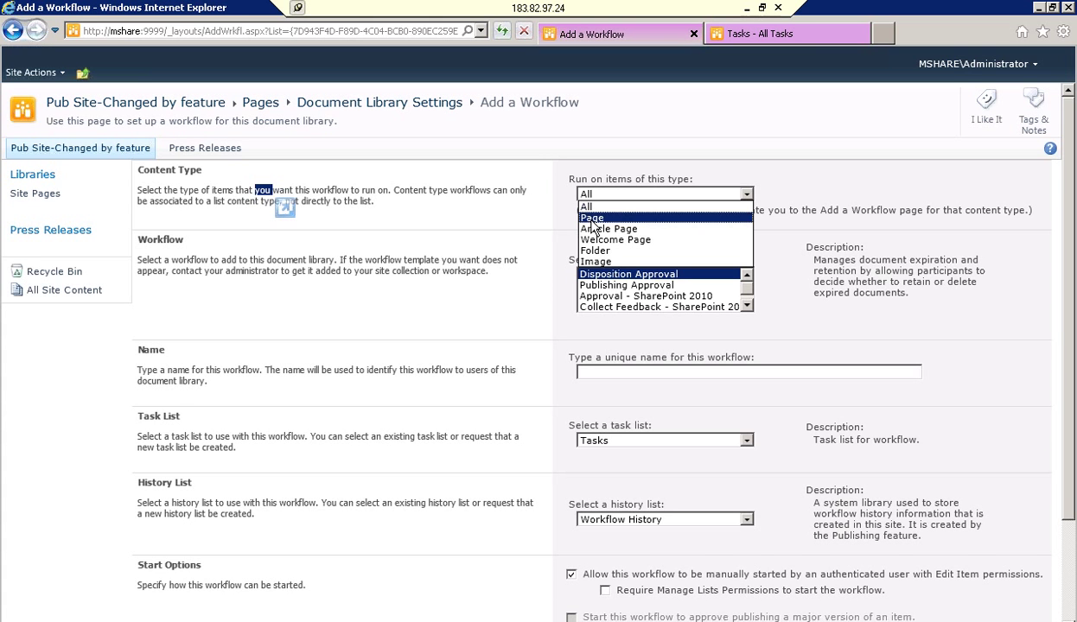
left_click(490, 252)
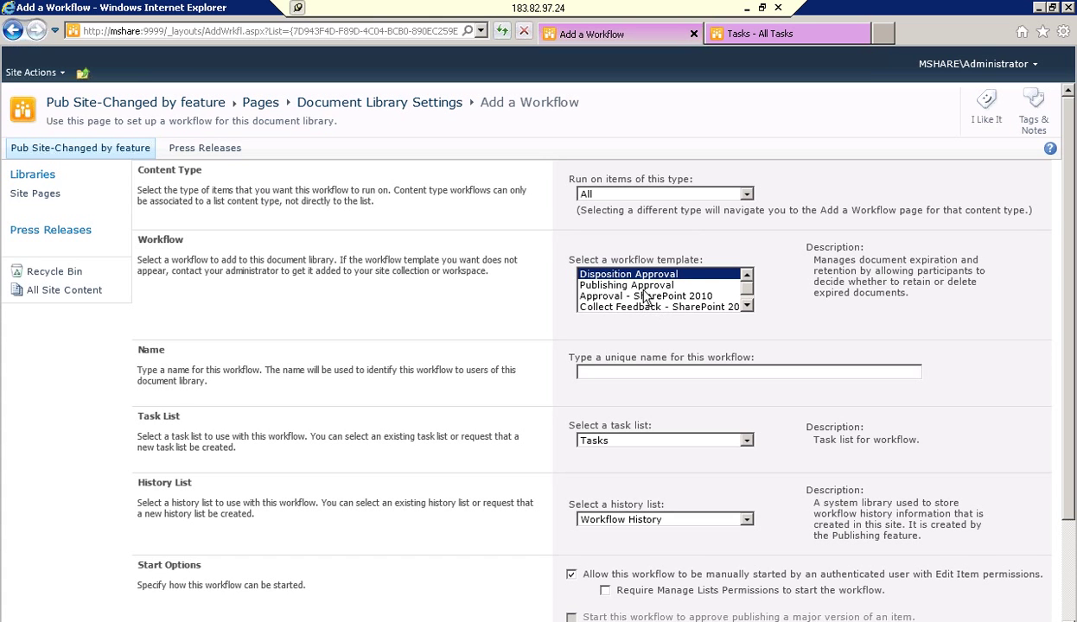
left_click(746, 306)
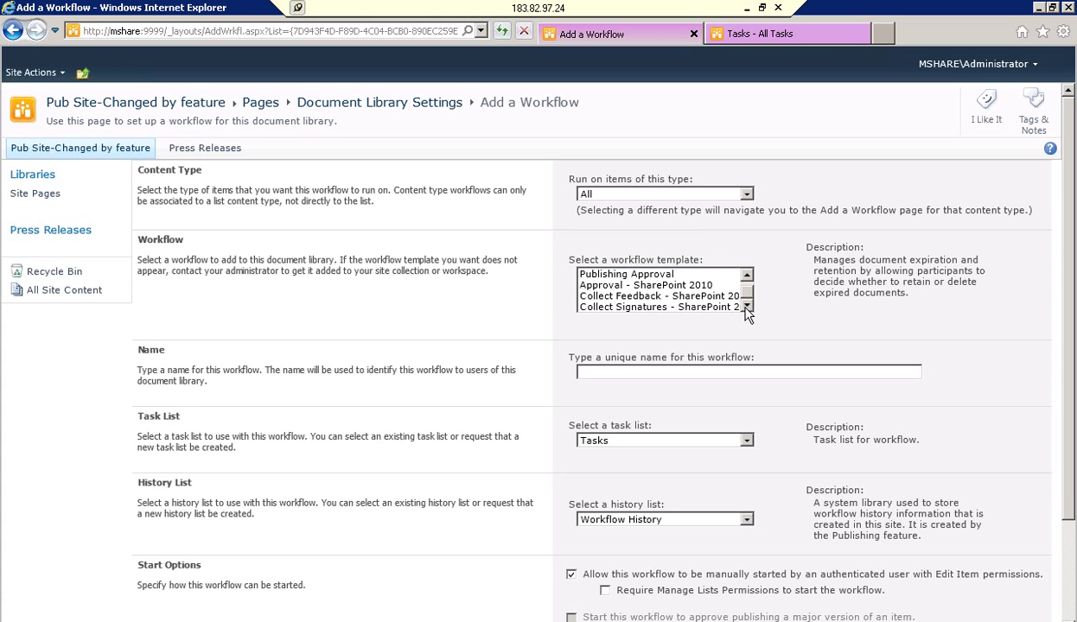
left_click(747, 276)
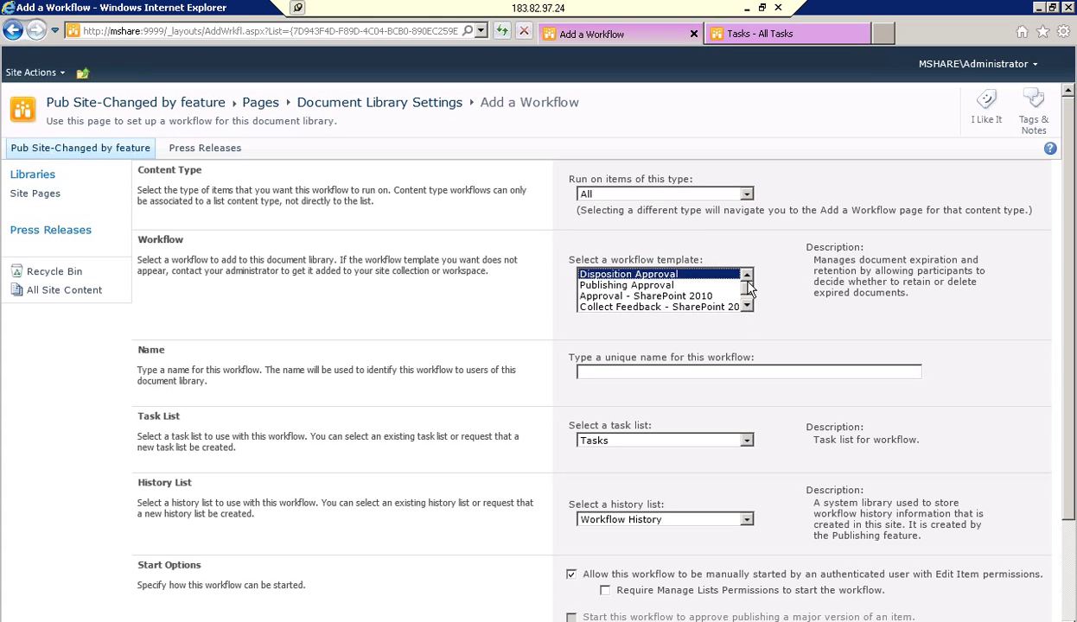
scroll(748, 290, "down", 1)
scroll(749, 290, "up", 1)
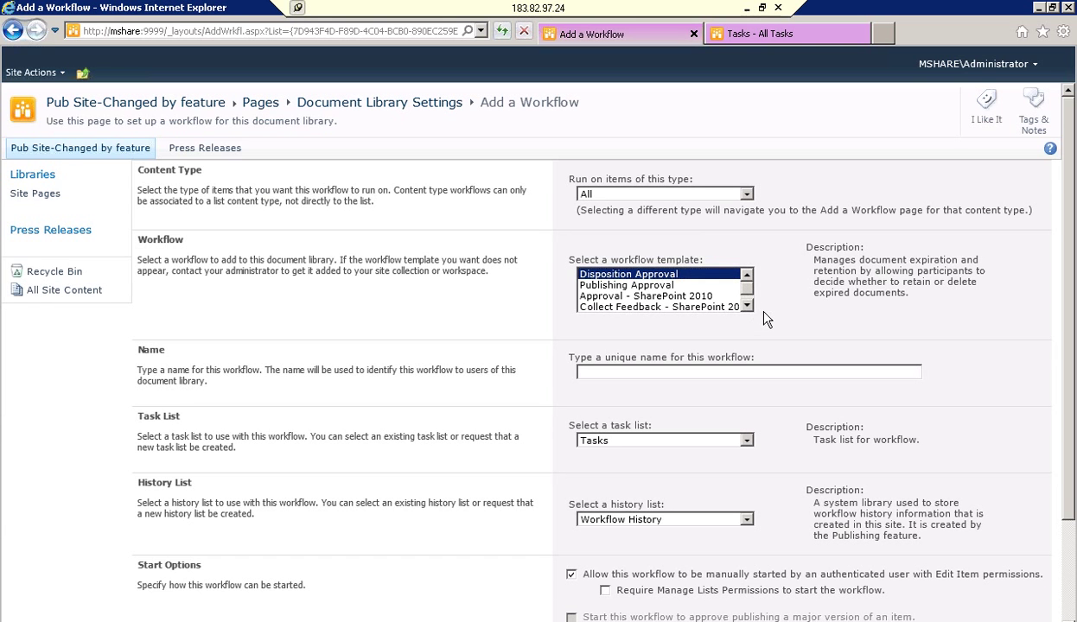
- Review the task list choices, history list choices and start options for the new workflow
scroll(764, 320, "down", 1)
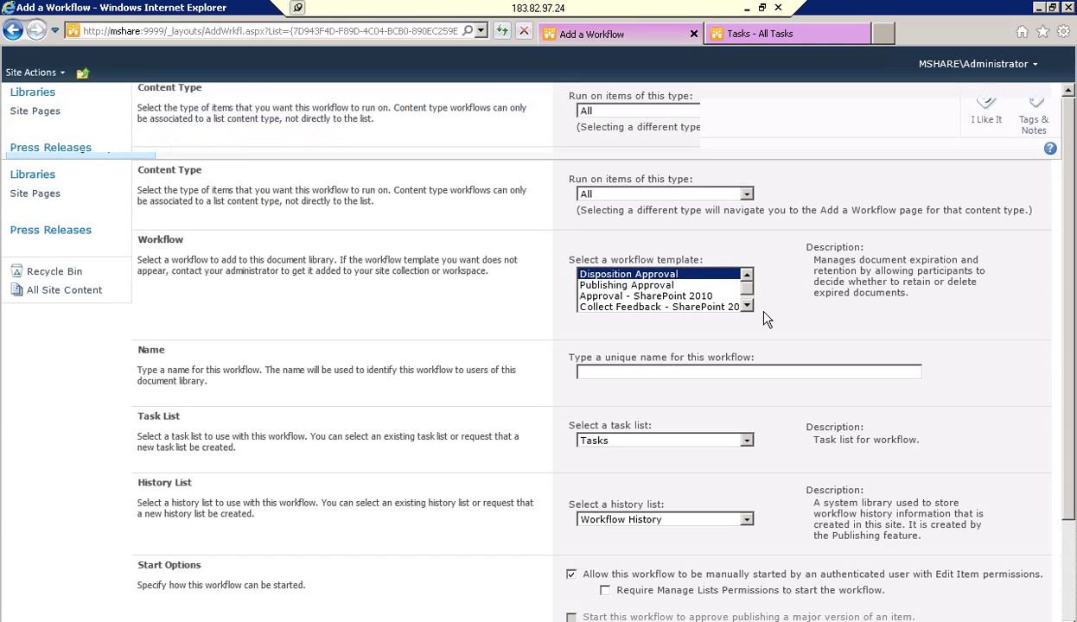
left_click(735, 291)
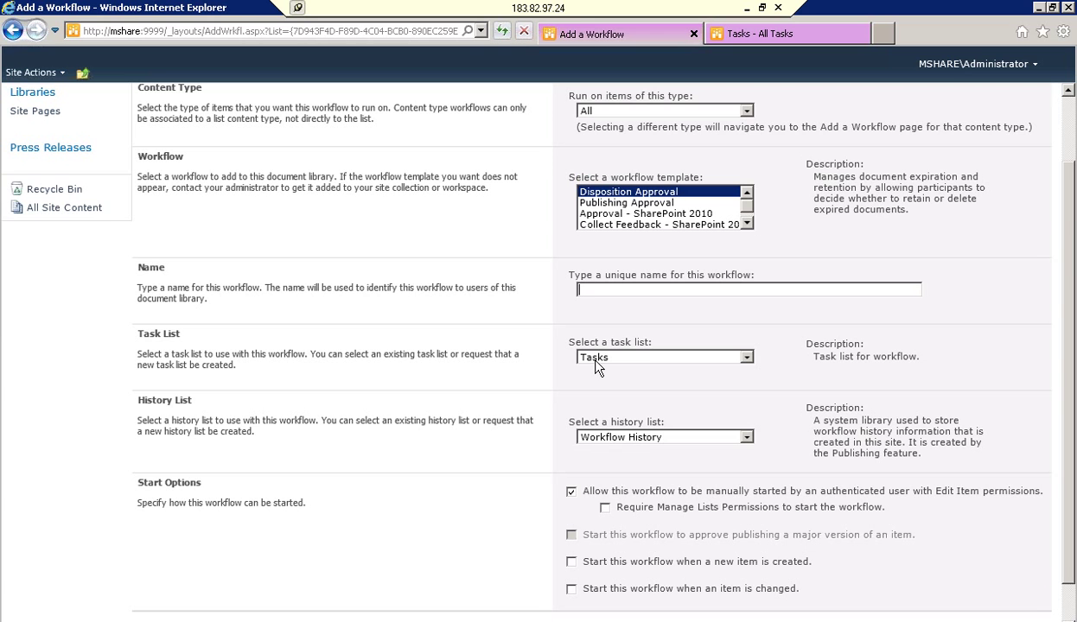
left_click(643, 362)
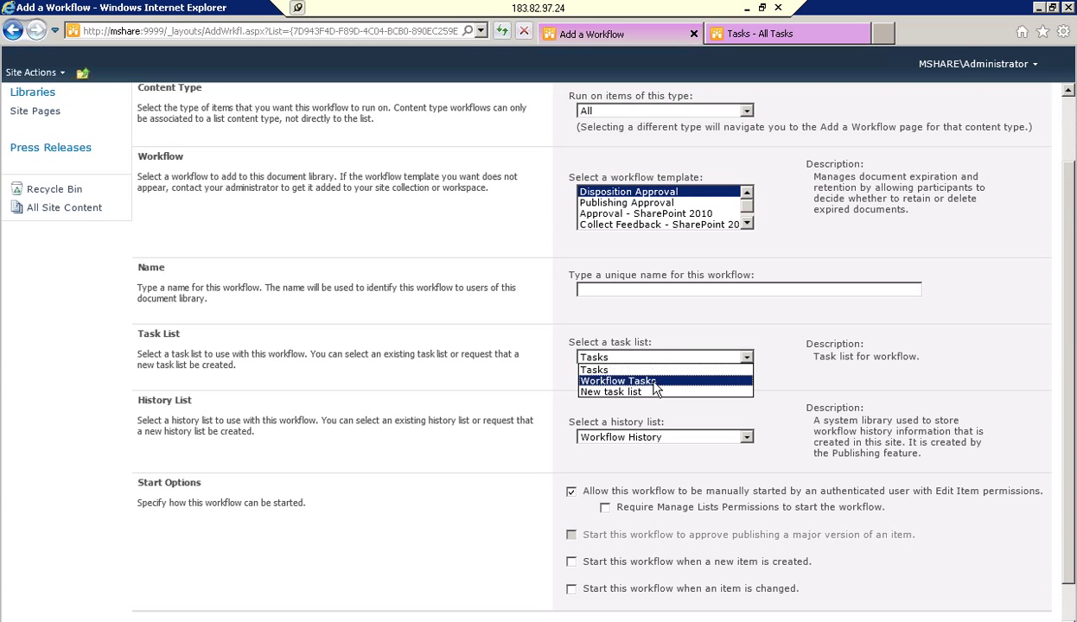
key("Up")
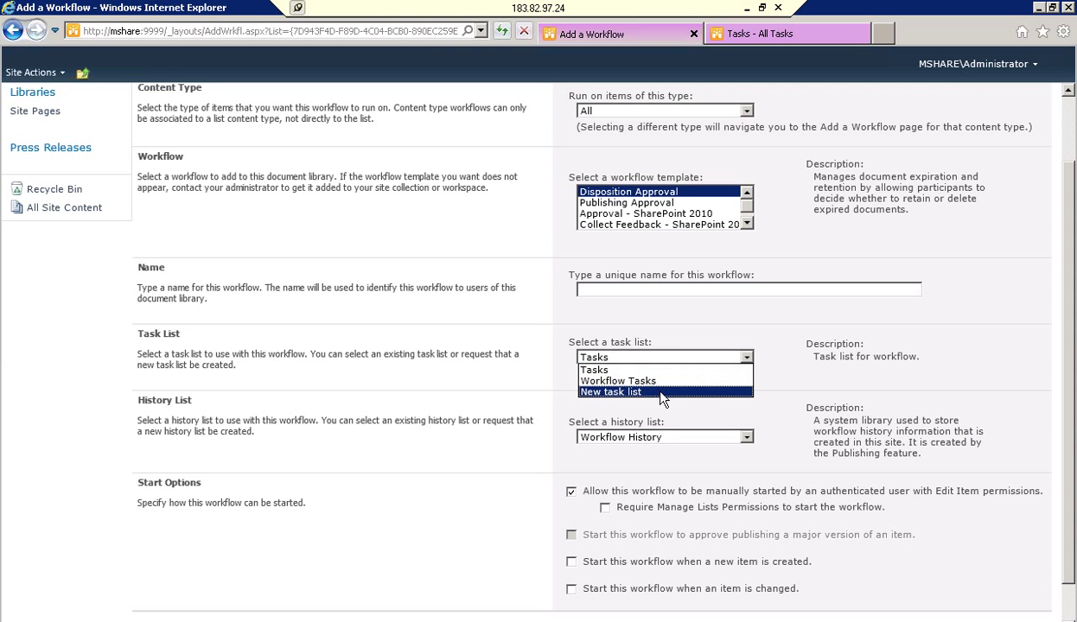
left_click(482, 388)
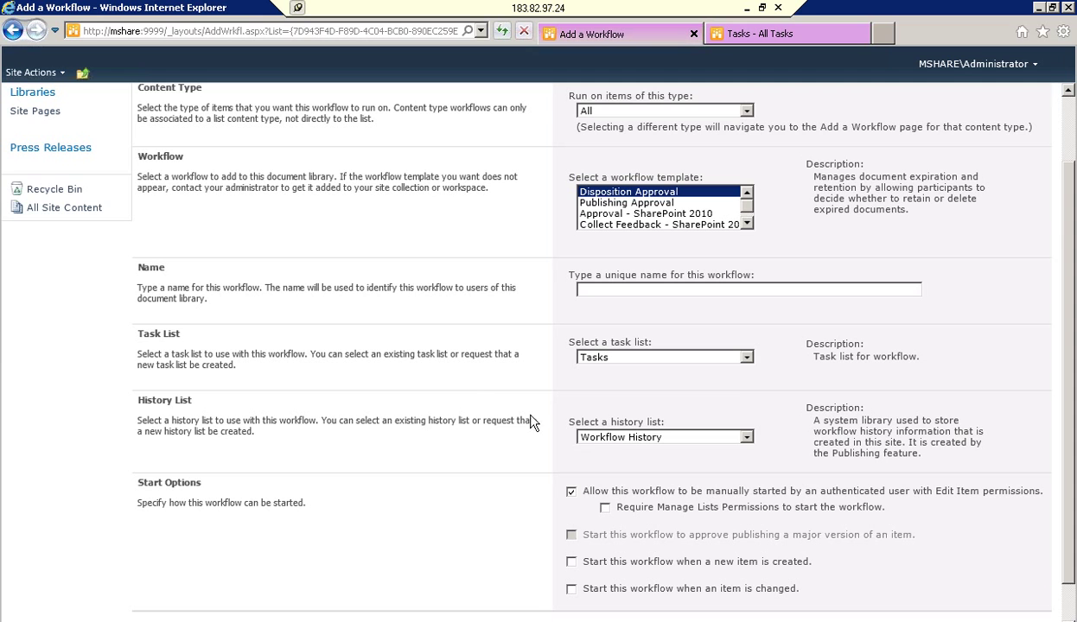
left_click(609, 444)
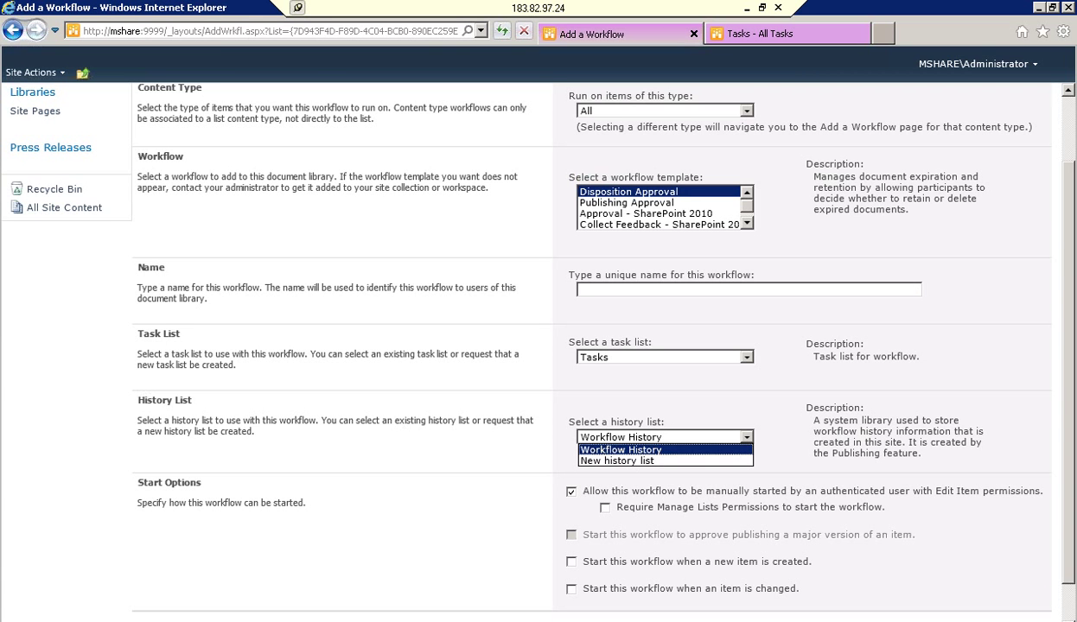
key("Escape")
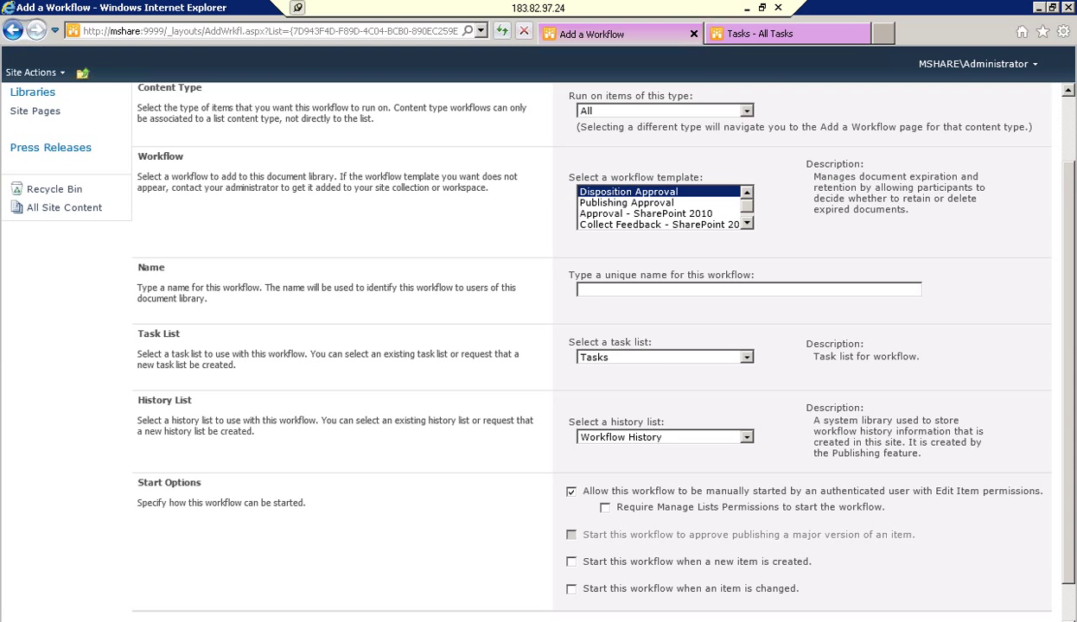
scroll(714, 421, "down", 1)
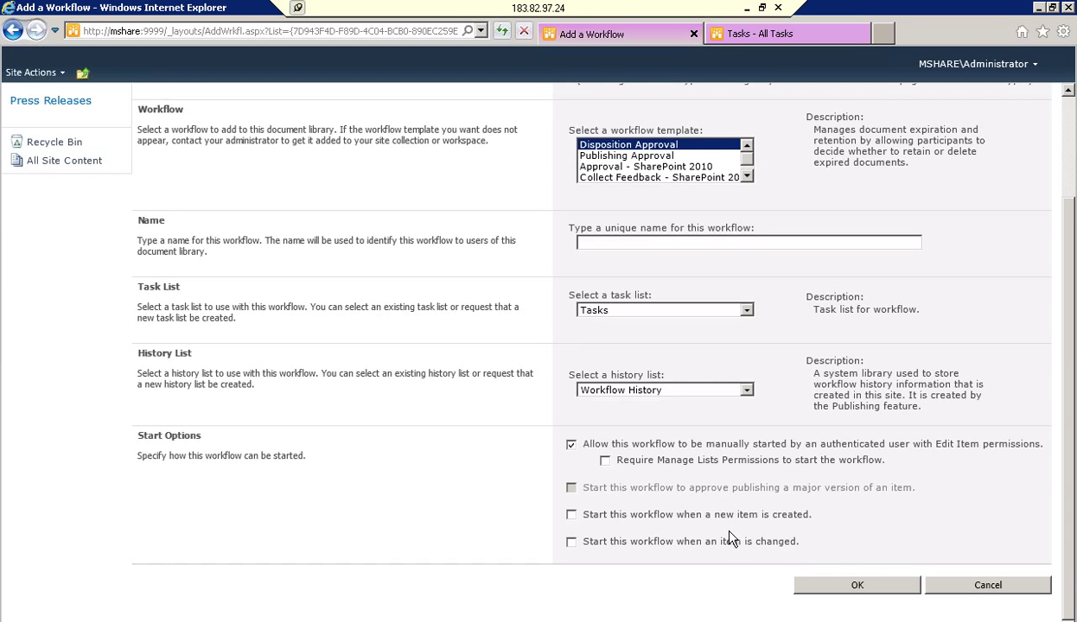
- Cancel adding the workflow and return to the Pages library's All Documents view
left_click(1034, 592)
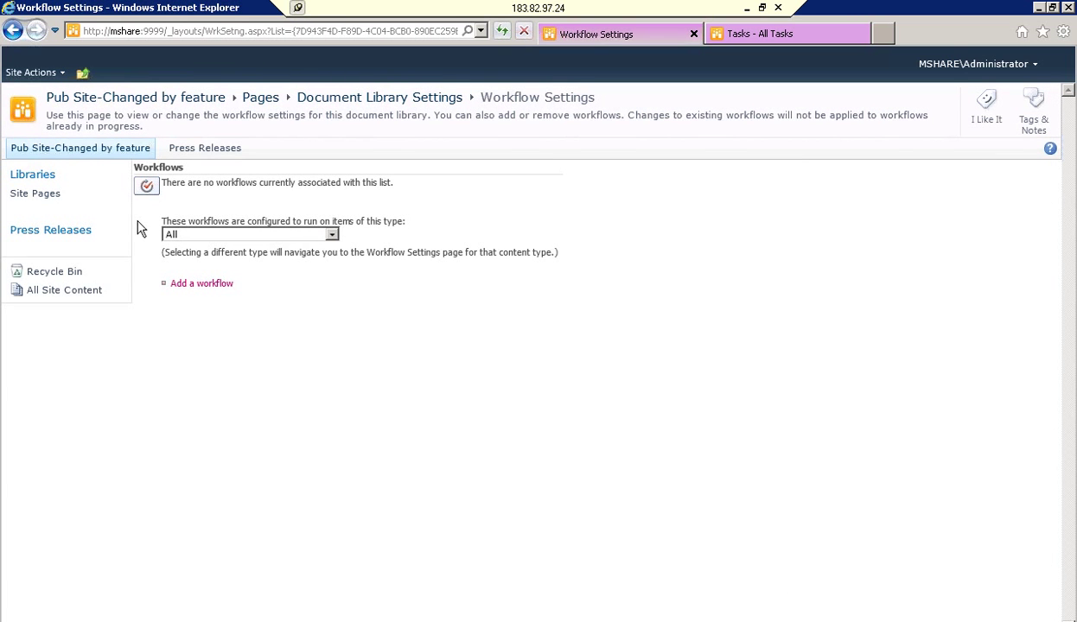
left_click(12, 31)
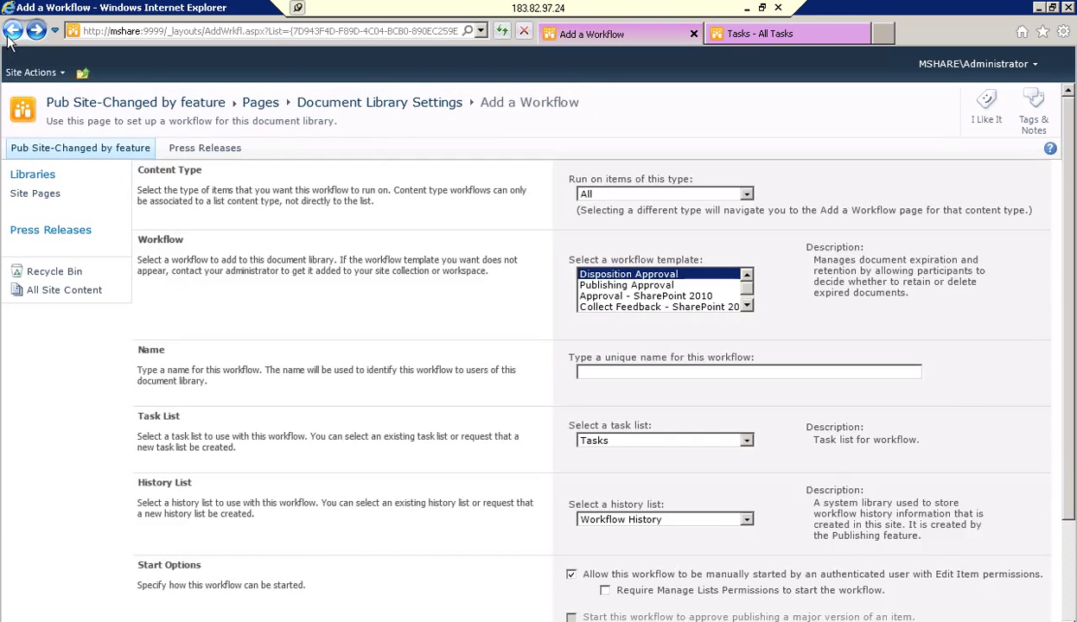
left_click(9, 40)
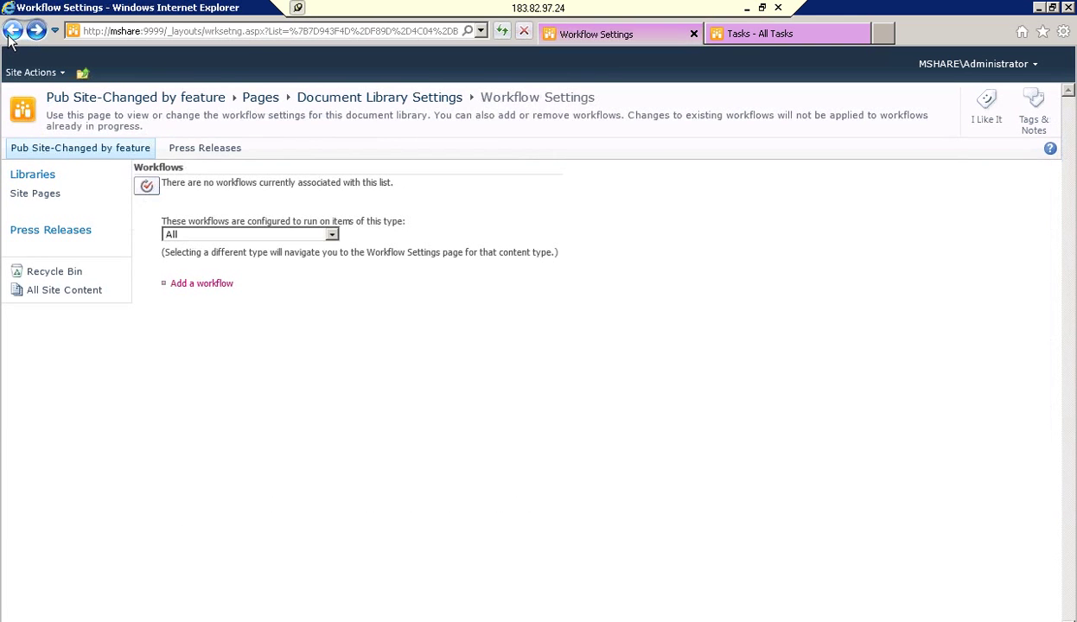
left_click(10, 39)
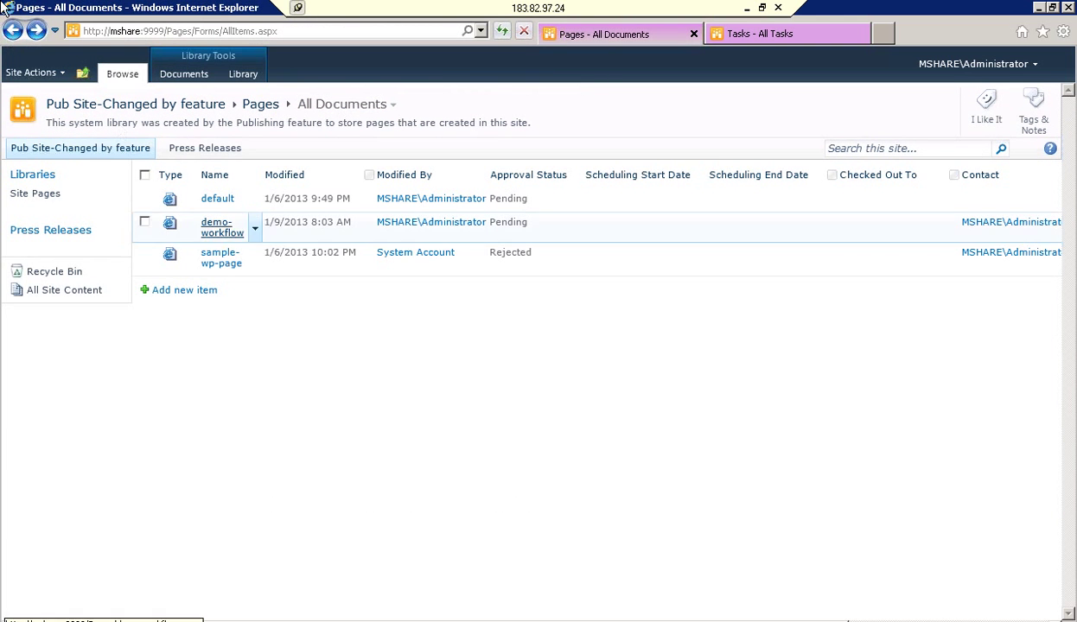
- Switch to SharePoint Designer and view the Reuse Demo workflow's association columns, leaving them unedited
key("alt+Tab")
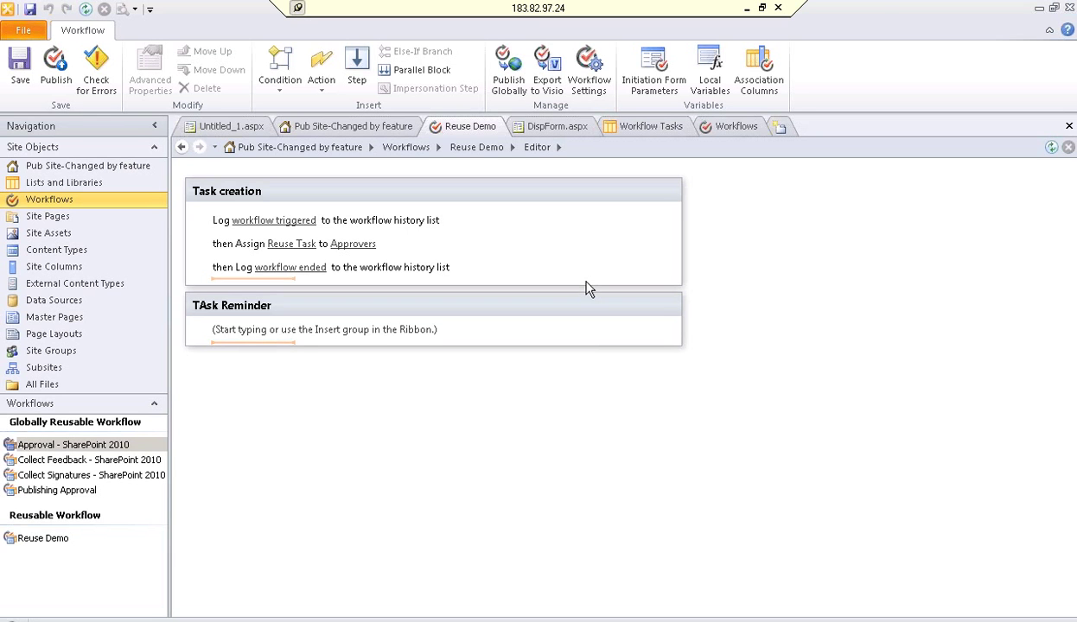
left_click(753, 97)
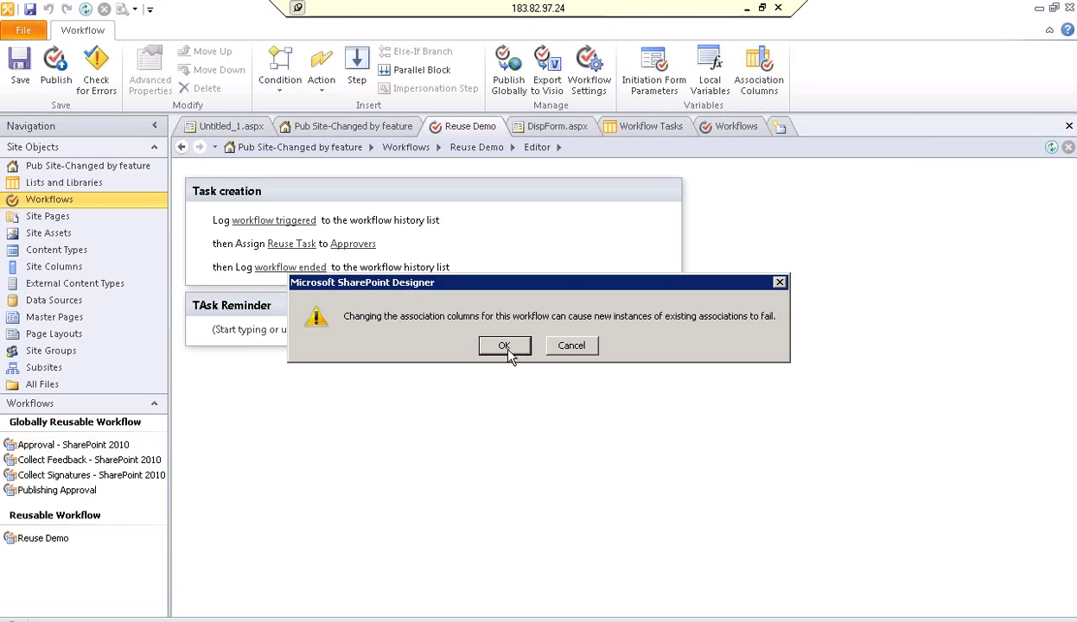
left_click(504, 346)
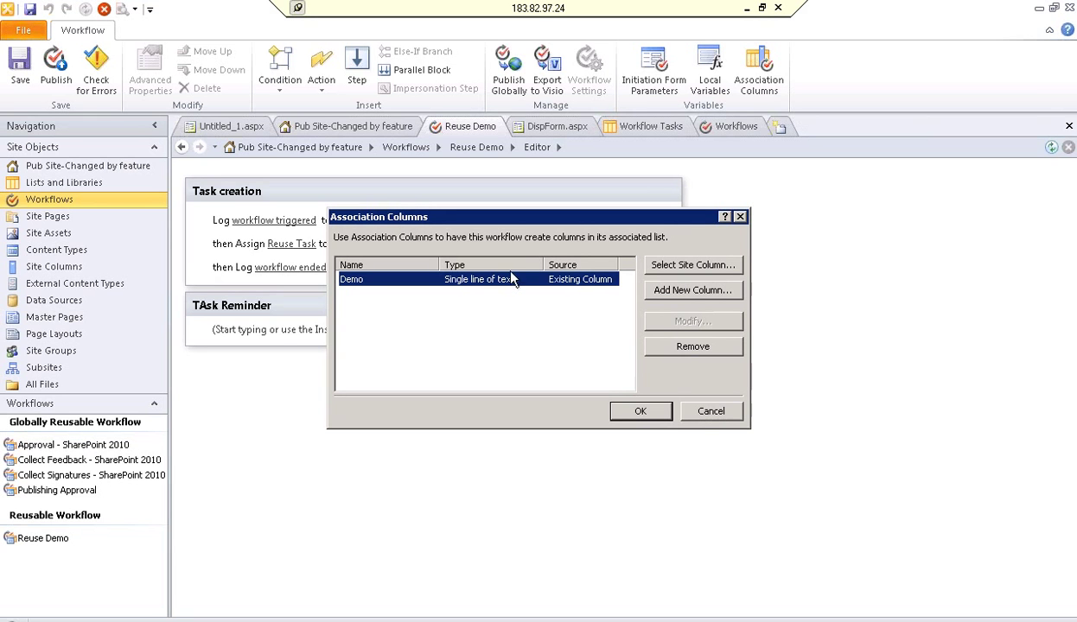
left_click(703, 413)
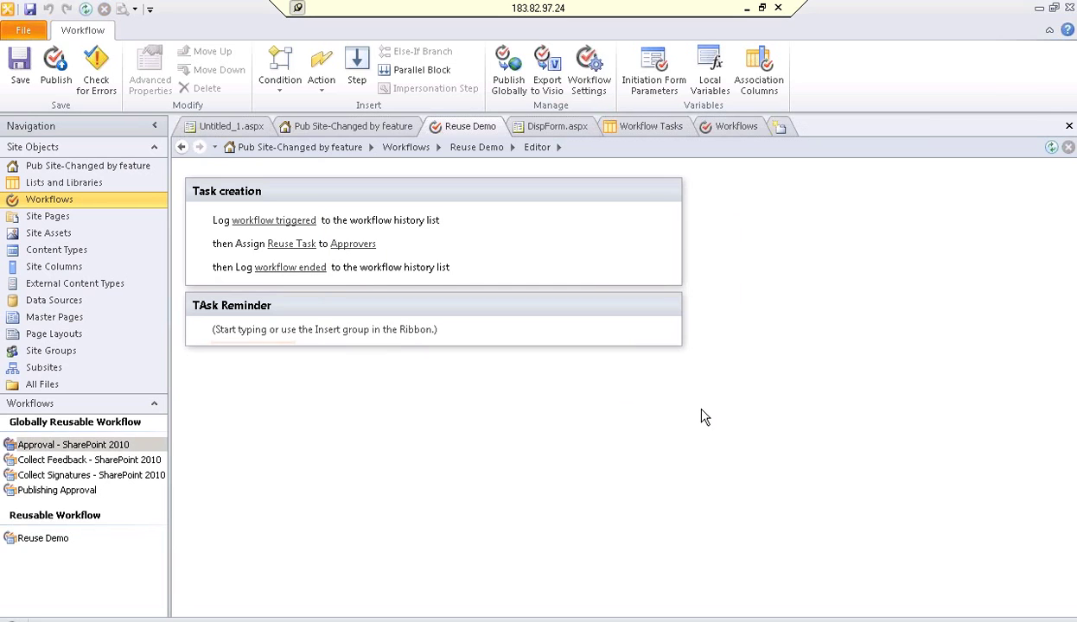
- Switch to Internet Explorer and open the Tasks list's settings to examine its columns and views
key("alt+Tab")
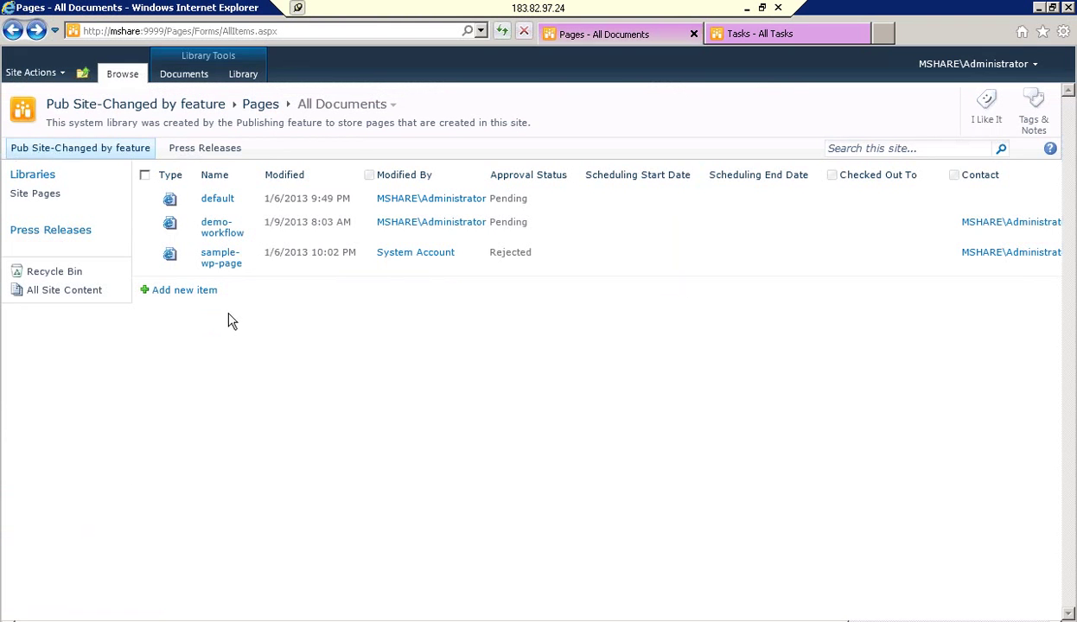
left_click(795, 36)
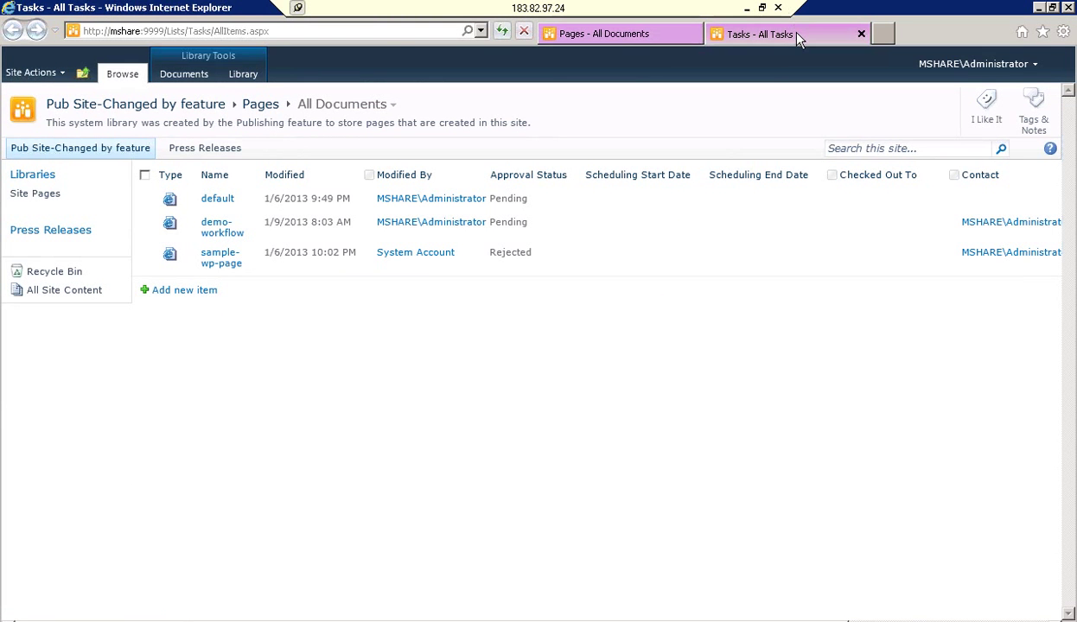
left_click(379, 33)
key("Return")
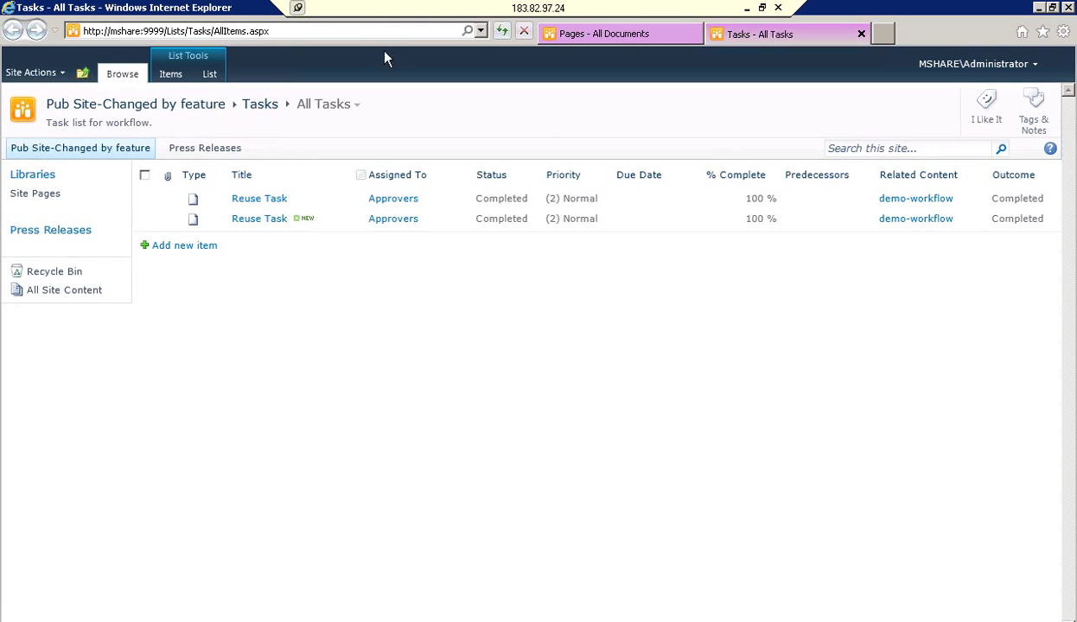
left_click(208, 76)
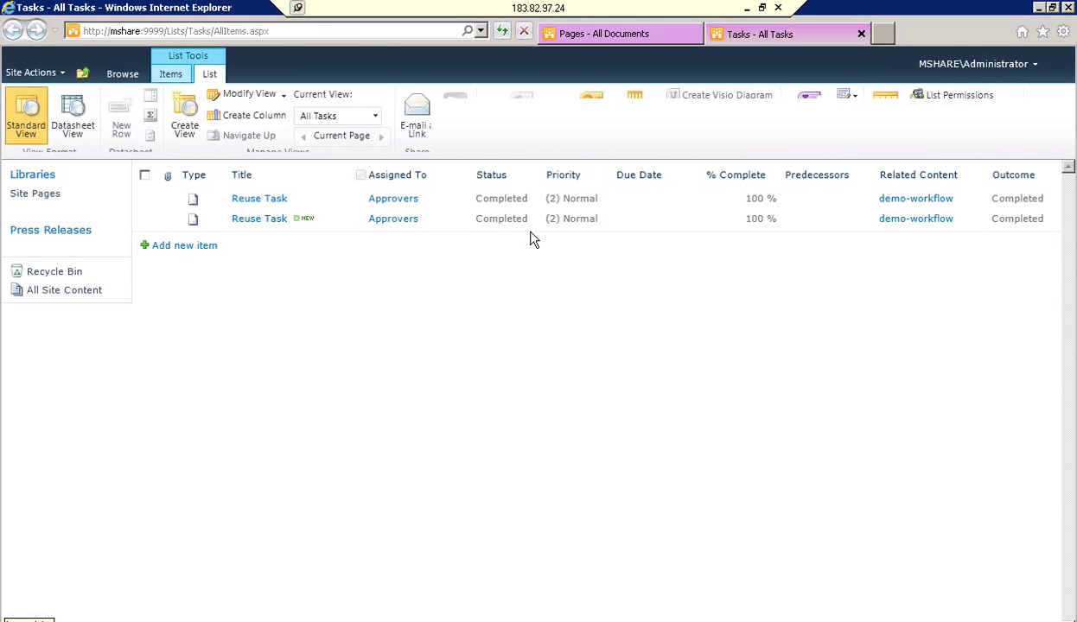
left_click(890, 121)
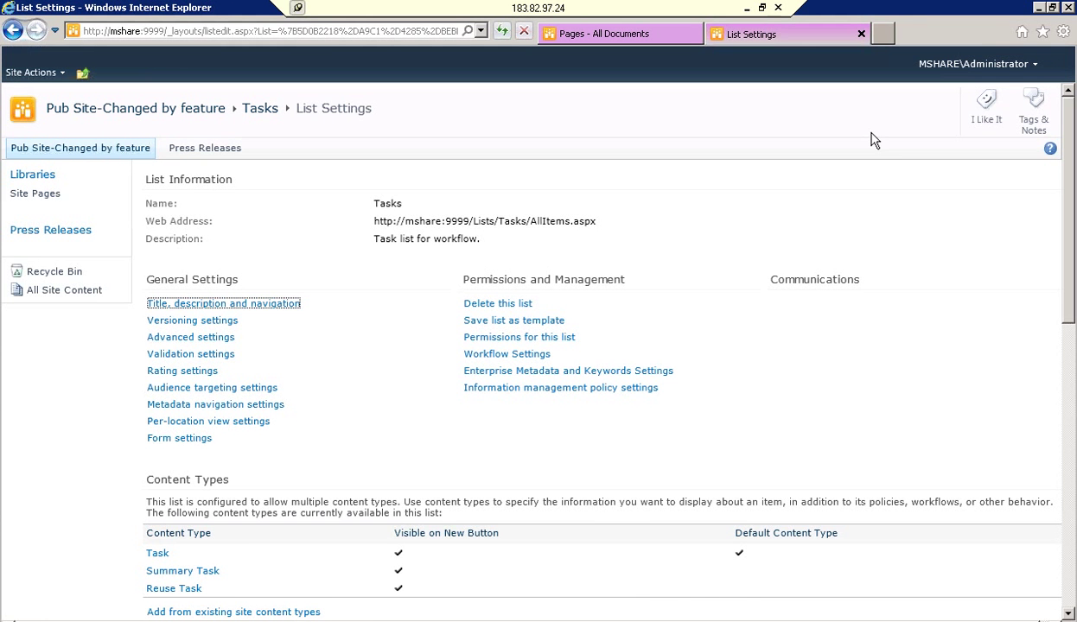
scroll(626, 510, "down", 3)
scroll(626, 510, "down", 6)
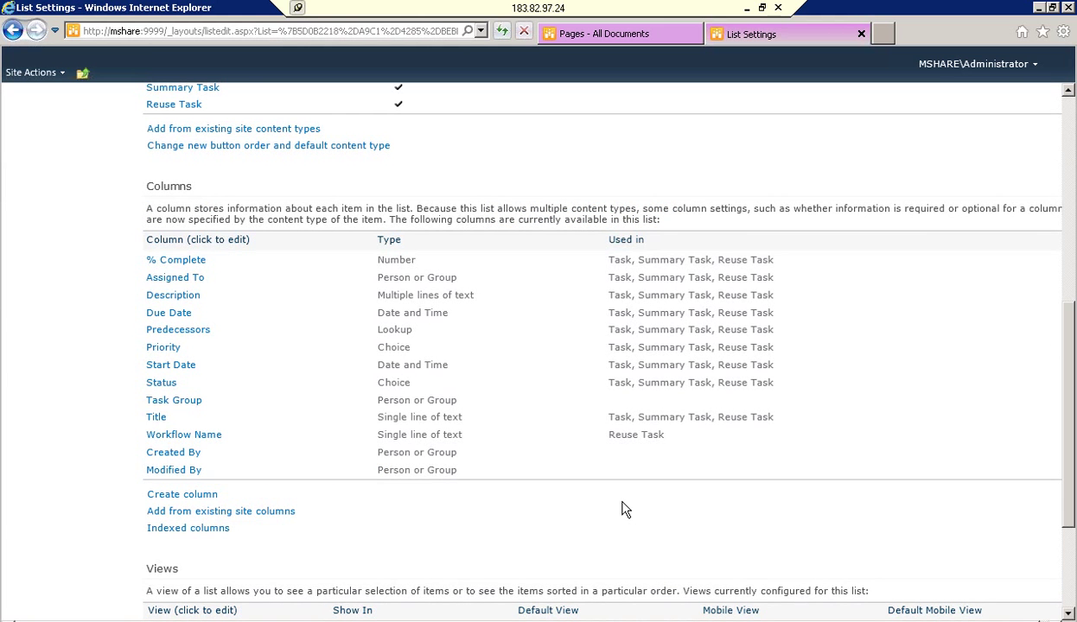
scroll(625, 510, "down", 2)
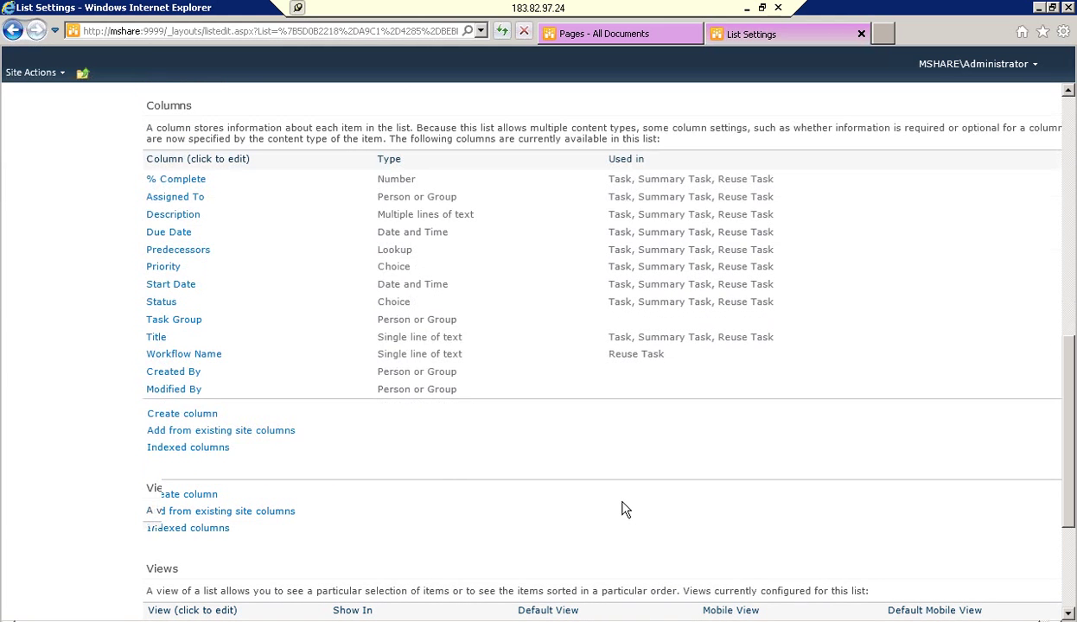
scroll(625, 510, "down", 2)
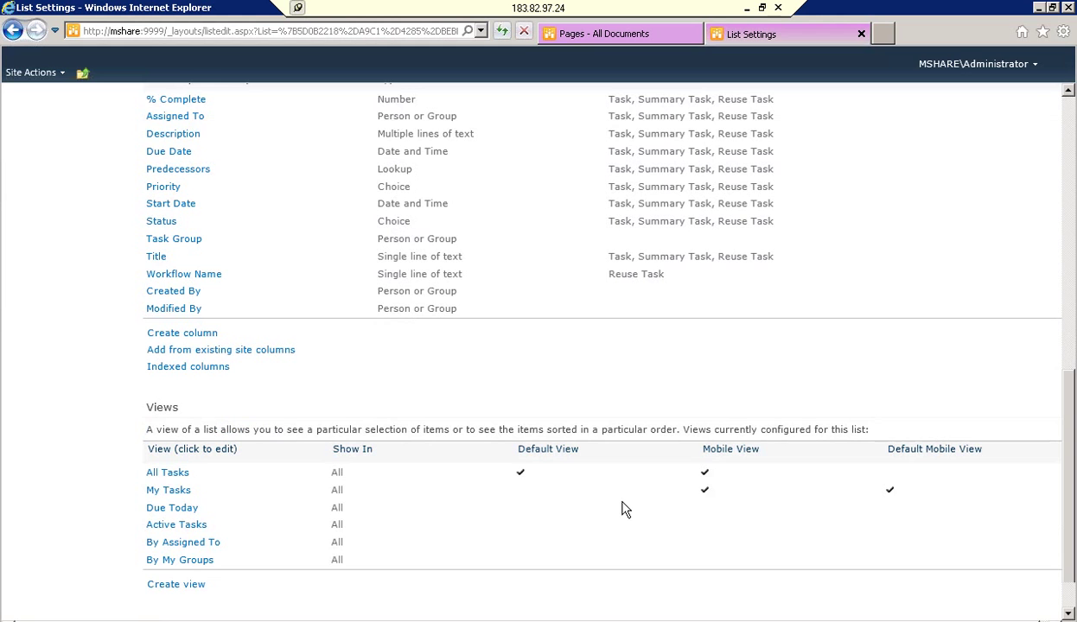
scroll(626, 510, "down", 1)
key("ctrl+f")
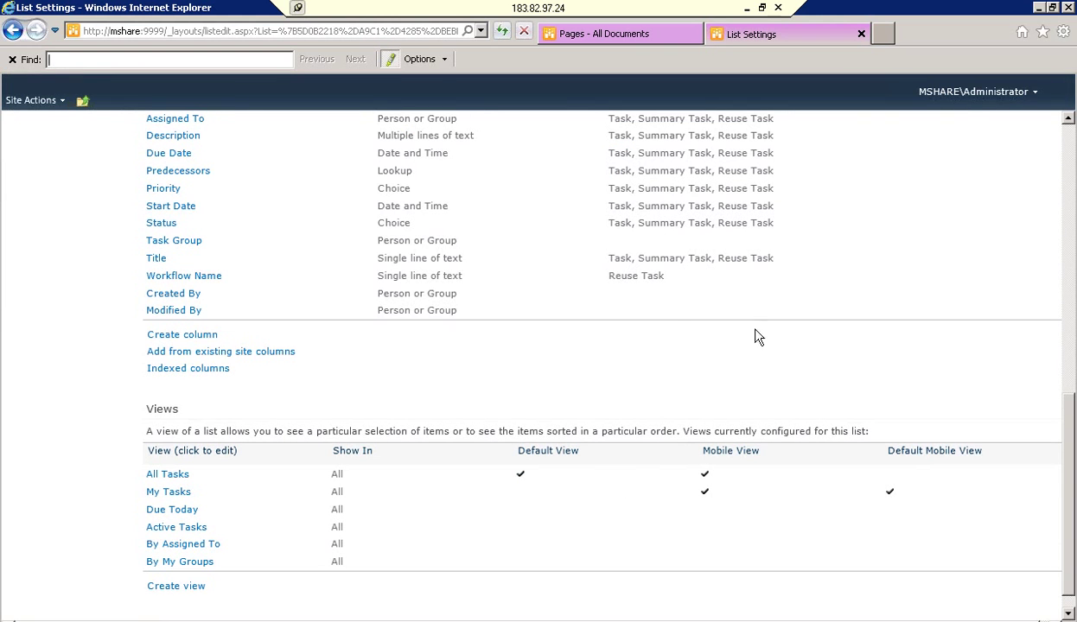
- Switch to SharePoint Designer and add a Collect Data from a User action to the TAsk Reminder step
key("alt+Tab")
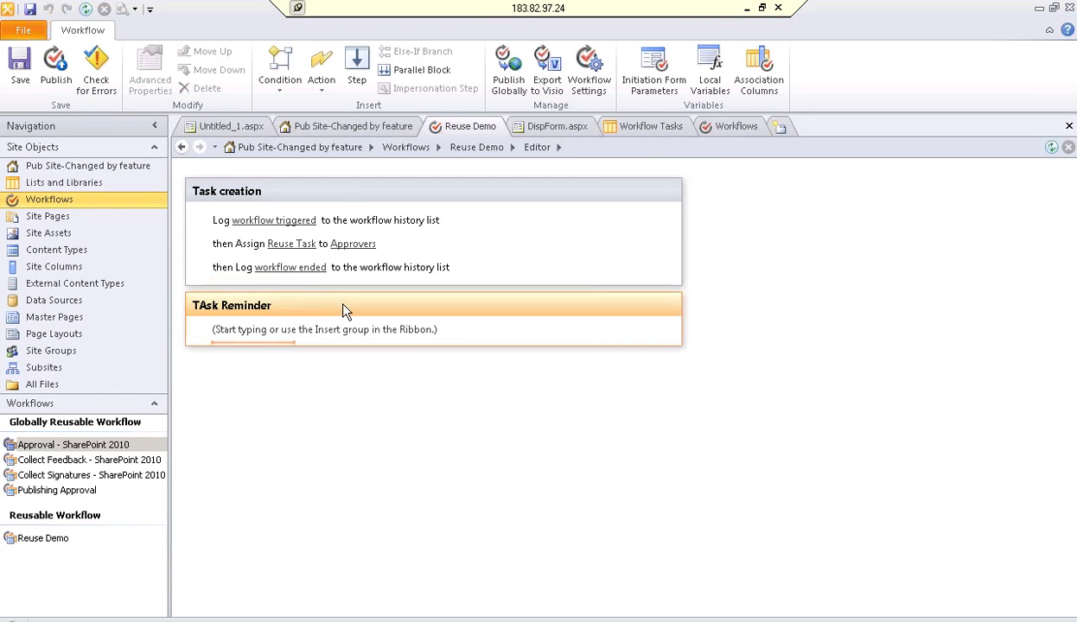
left_click(320, 89)
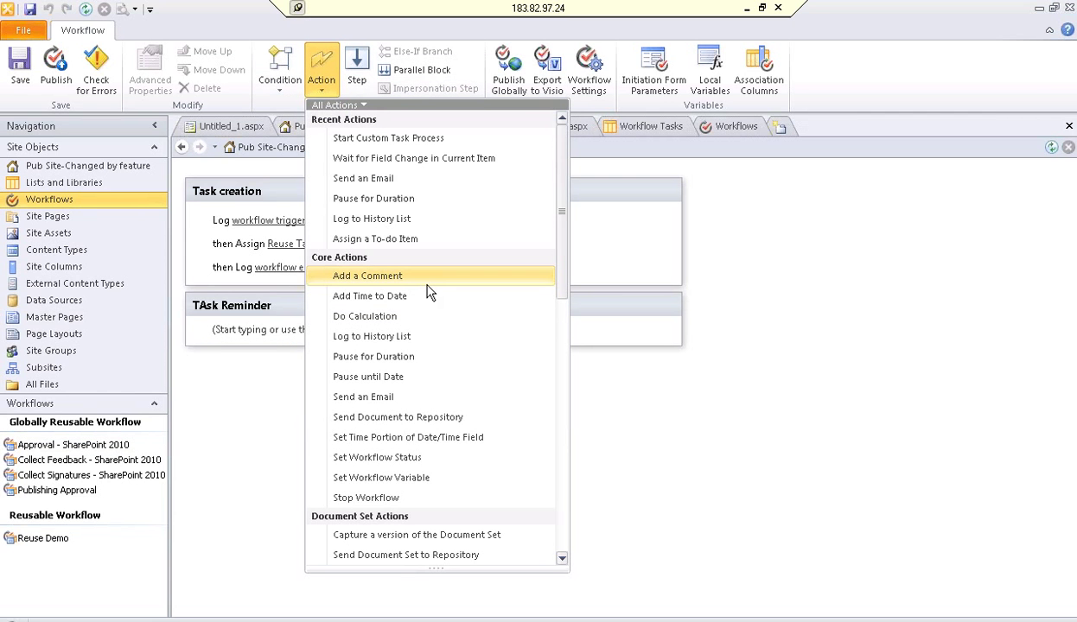
scroll(429, 293, "down", 1)
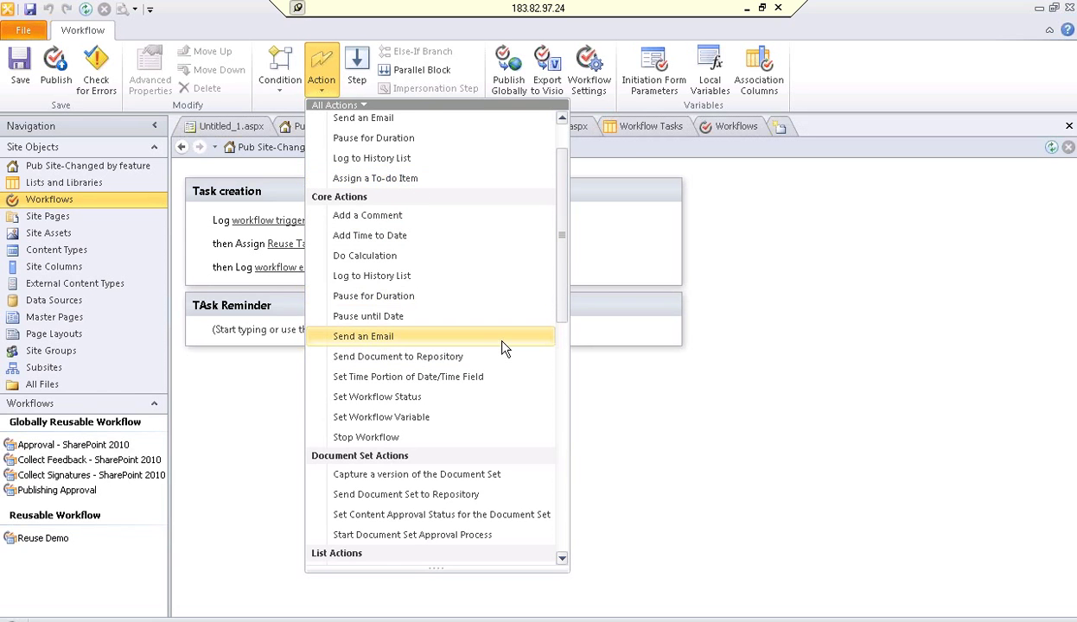
scroll(505, 348, "down", 3)
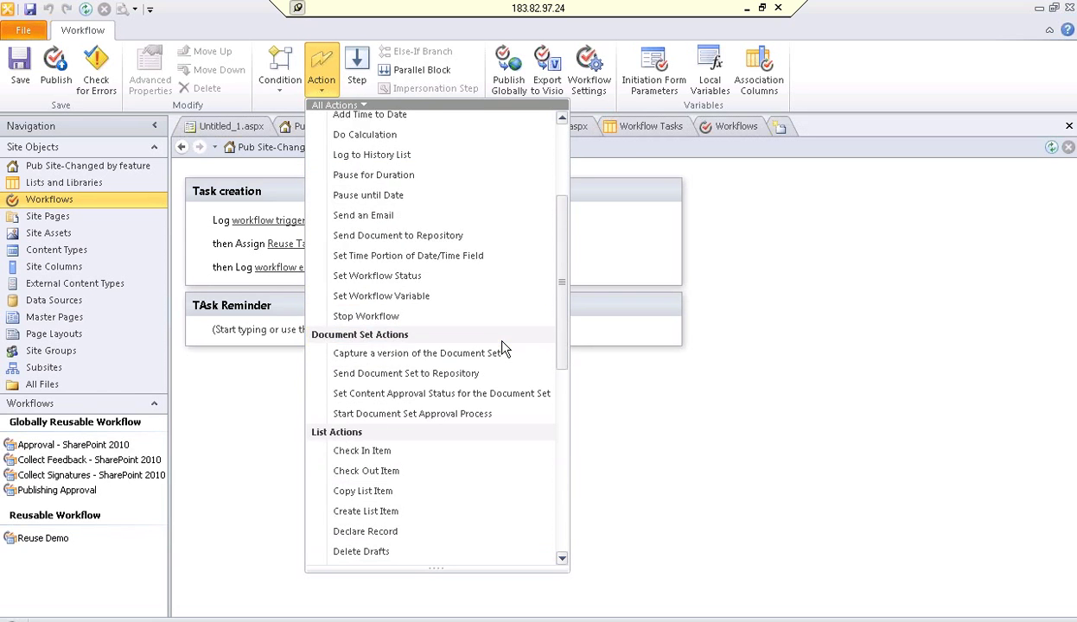
scroll(504, 346, "down", 2)
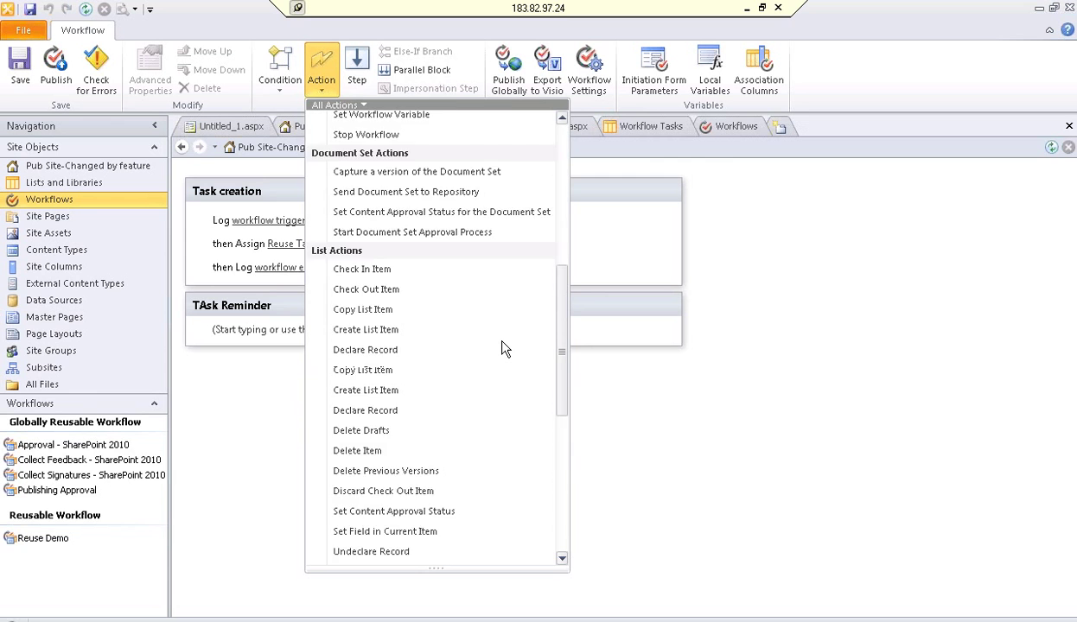
scroll(504, 347, "down", 3)
scroll(505, 349, "down", 2)
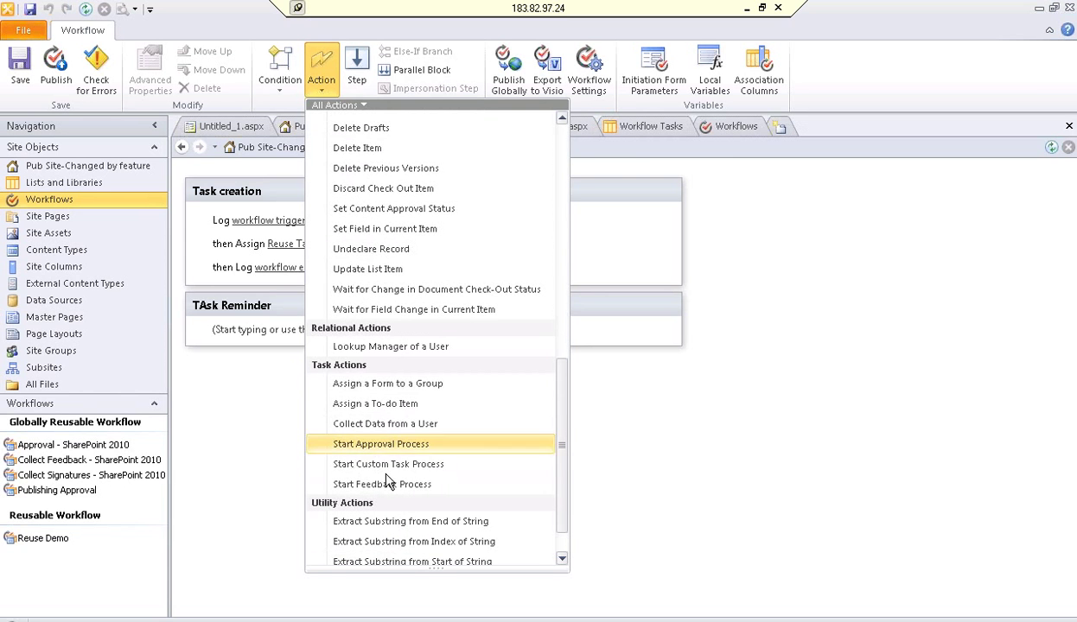
left_click(371, 423)
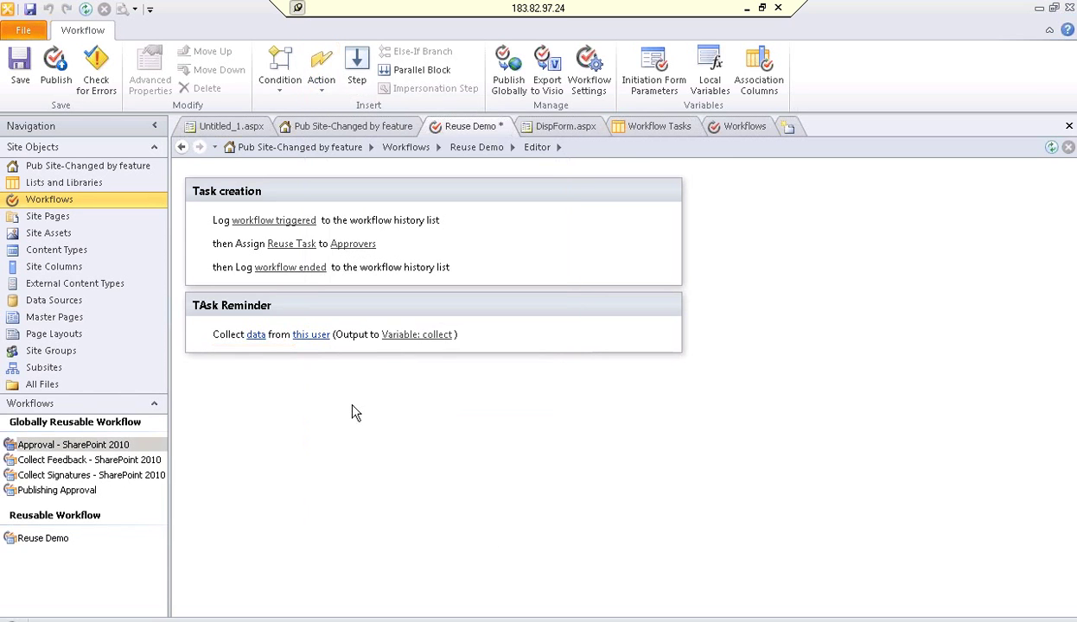
- Define the collected data as a task named New Task with a single-line text field Col1, leaving its default value empty
left_click(257, 335)
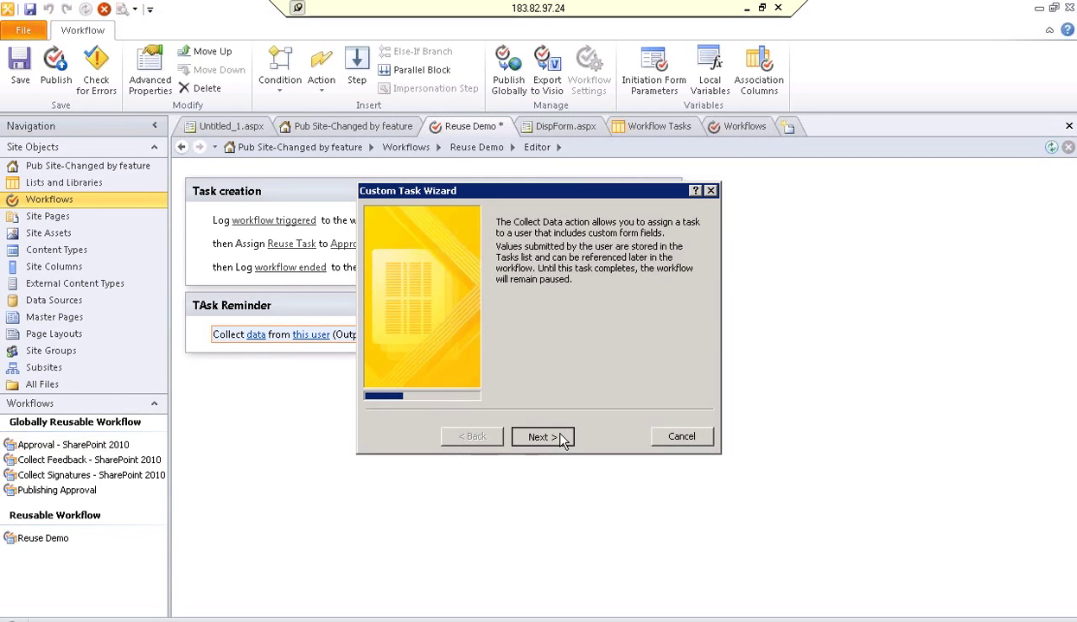
left_click(543, 437)
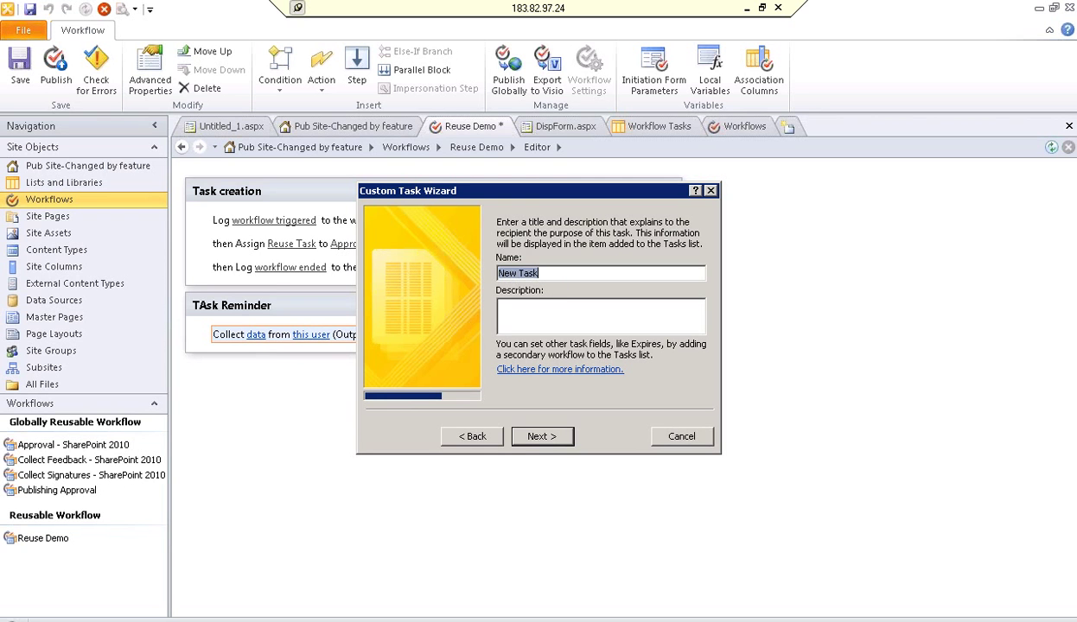
left_click(550, 439)
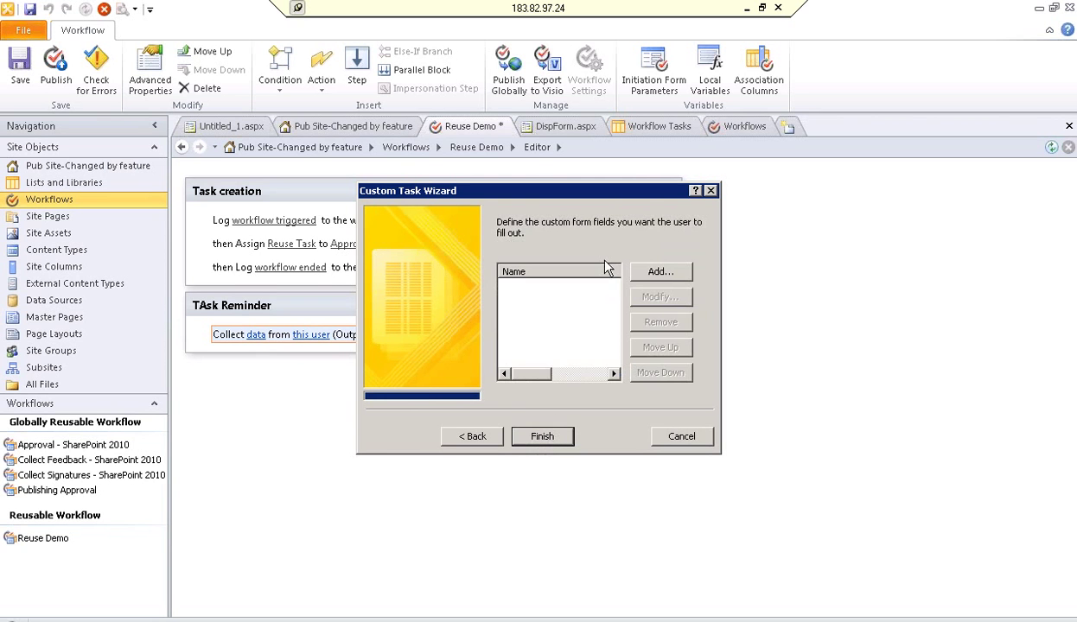
left_click(662, 275)
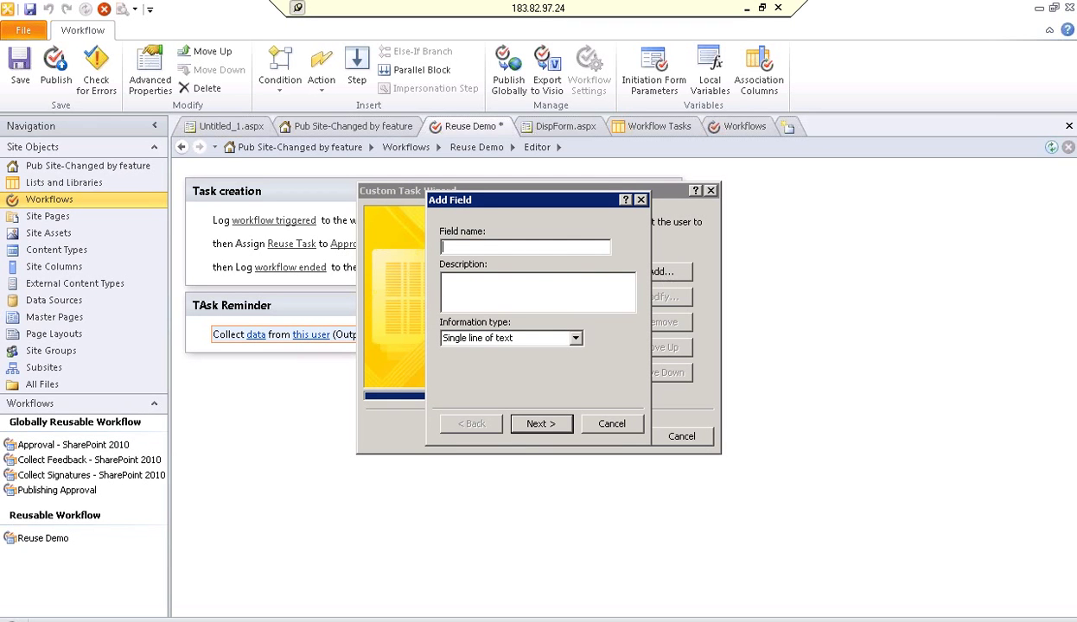
type("Col1")
key("Tab")
key("Tab")
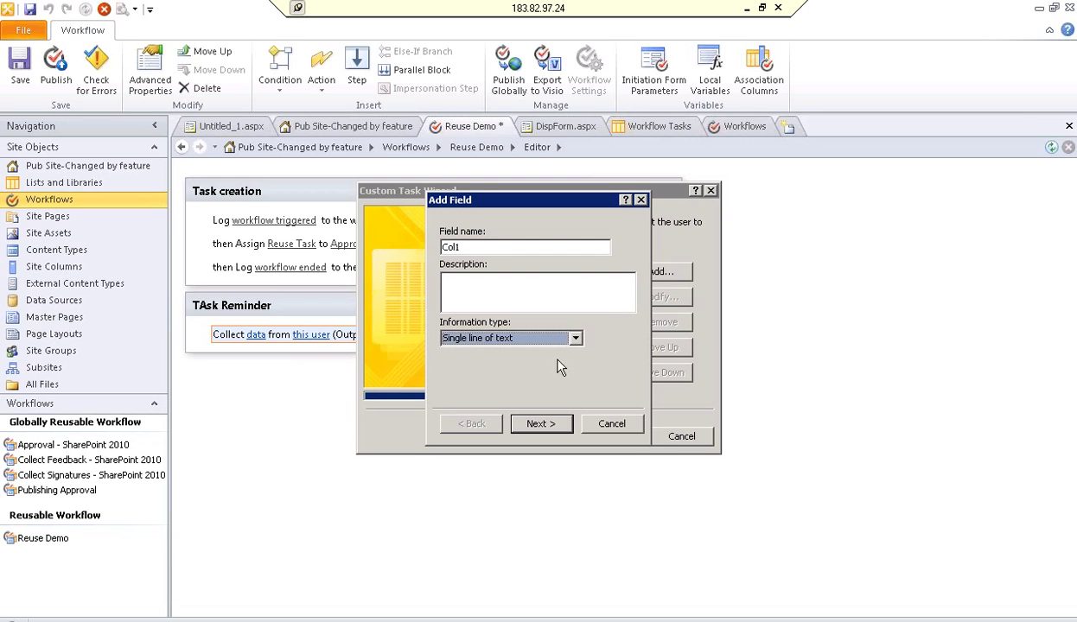
left_click(562, 429)
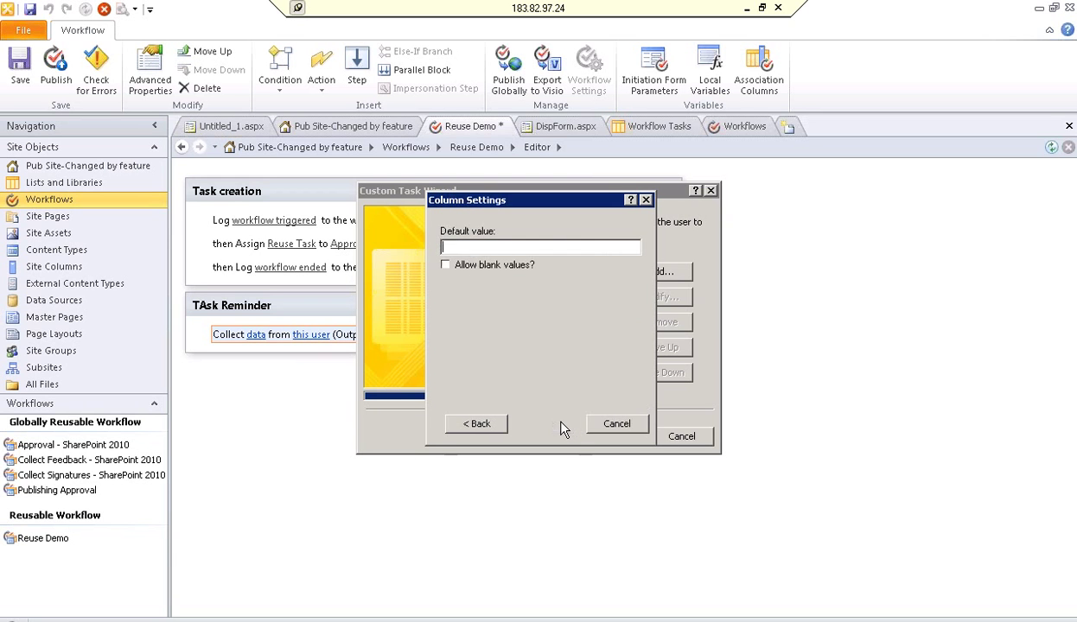
left_click(563, 430)
- Add a second single-line text field named Col2 to the custom task and finish the wizard
left_click(666, 273)
type("Col2")
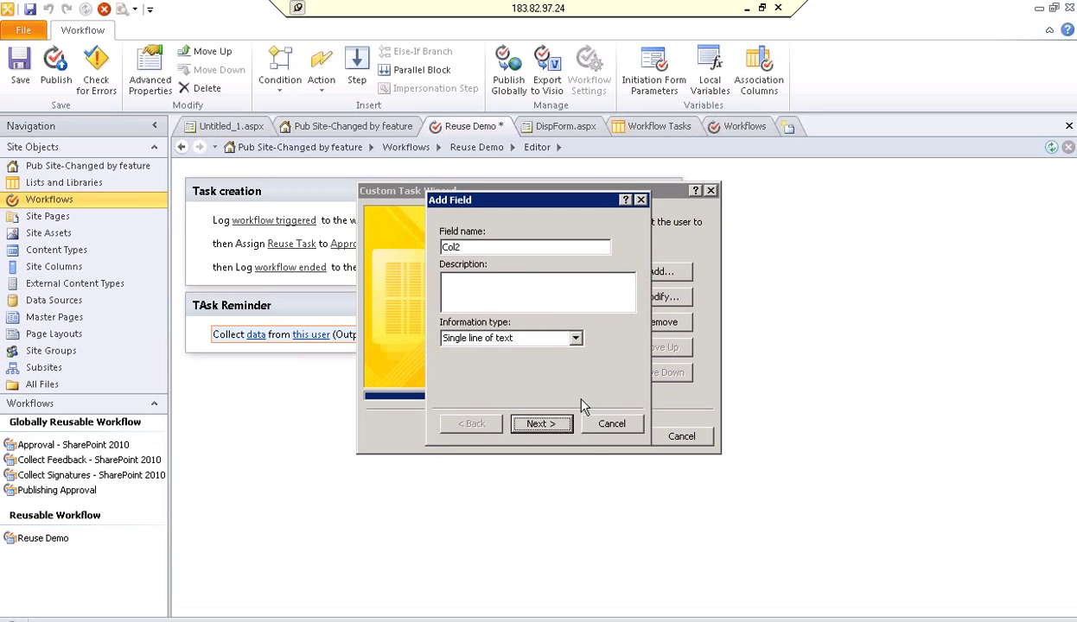
key("Return")
left_click(544, 421)
left_click(558, 437)
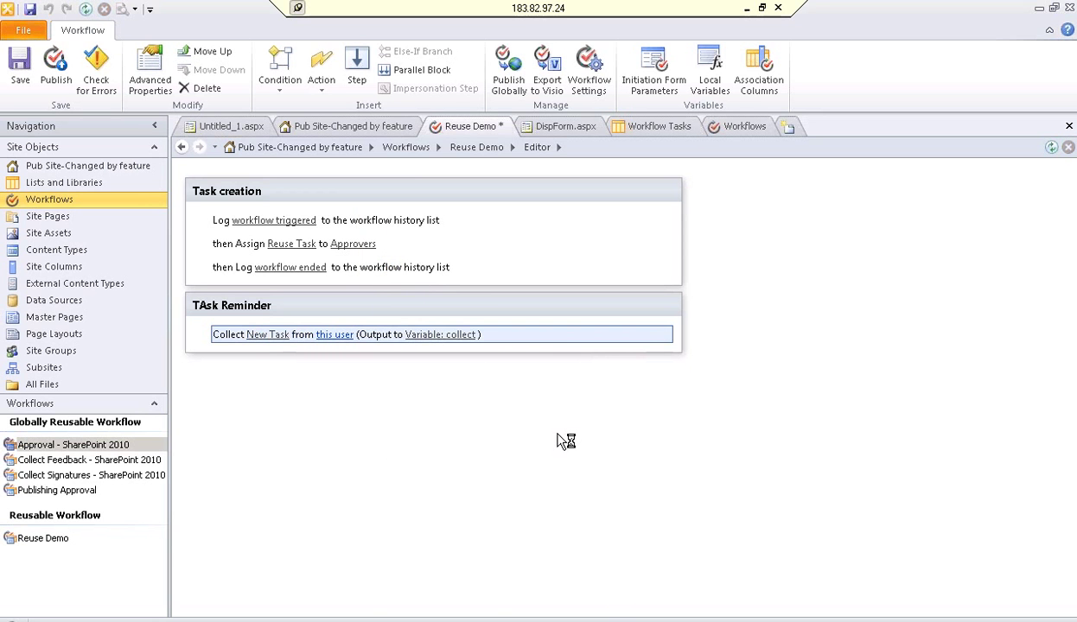
- Set Approvers as the group from which the New Task data is collected
left_click(334, 335)
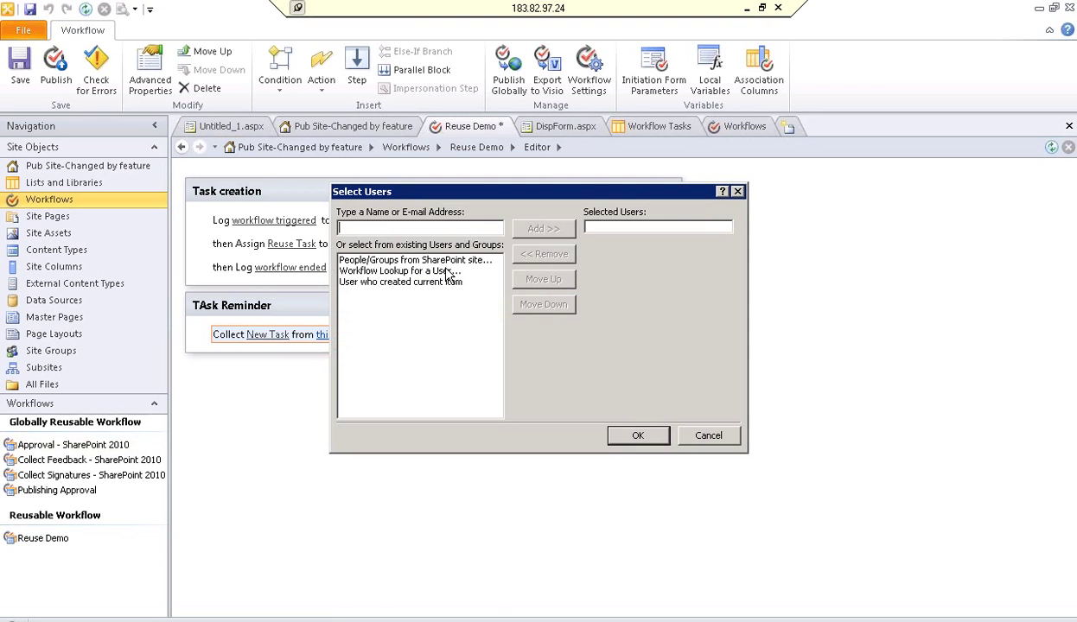
type("approvers")
key("Return")
left_click(636, 436)
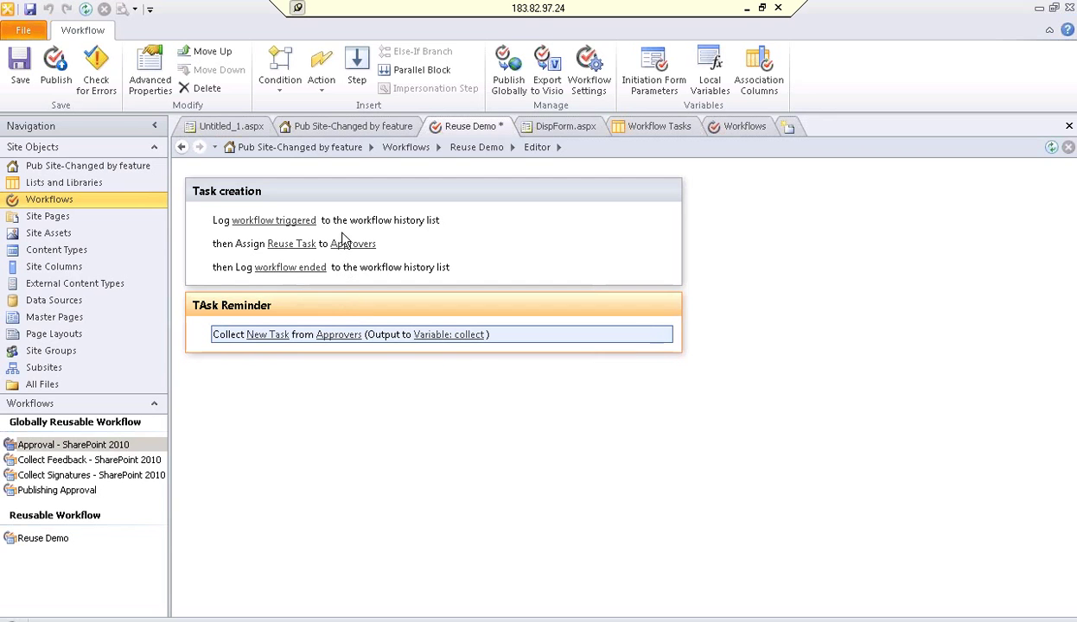
- Delete the Reuse Task assignment and the workflow ended log action from the Task creation step, and publish the workflow
left_click(403, 251)
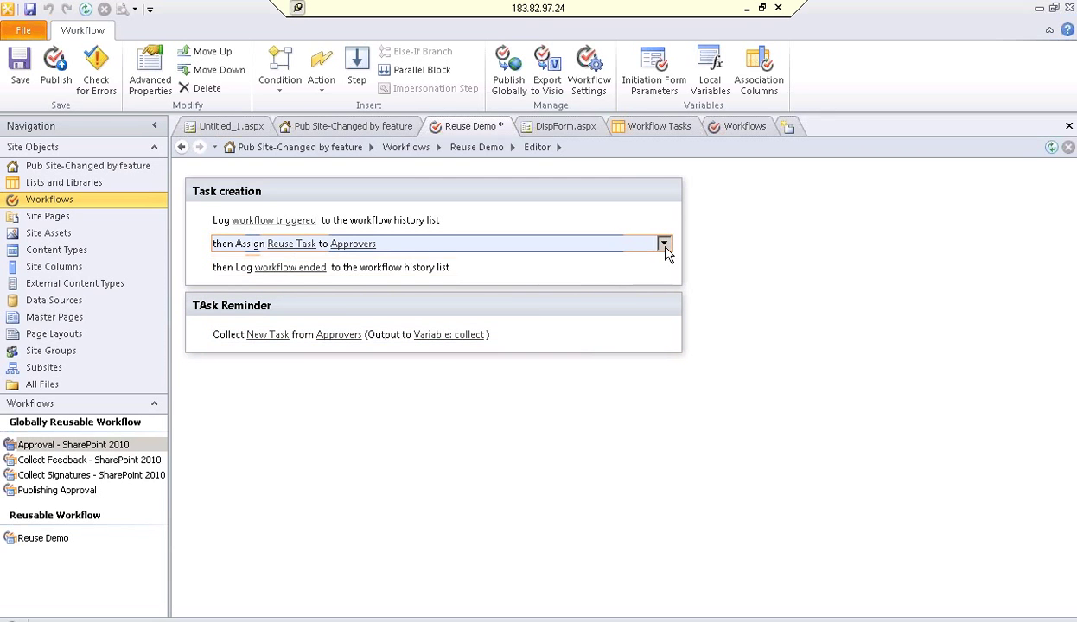
left_click(663, 244)
left_click(624, 307)
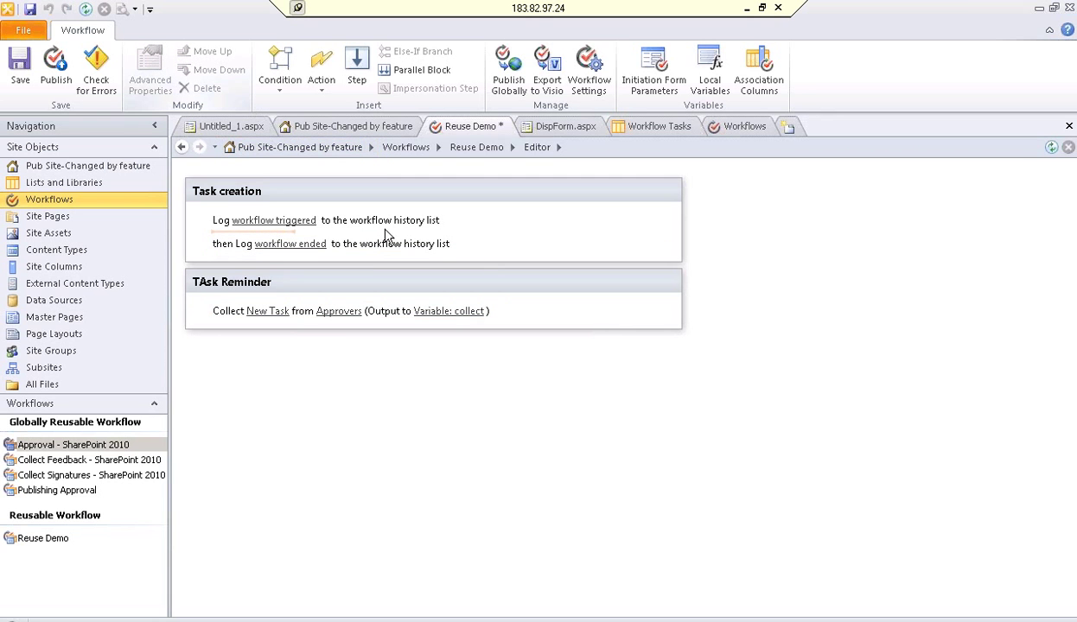
left_click(672, 246)
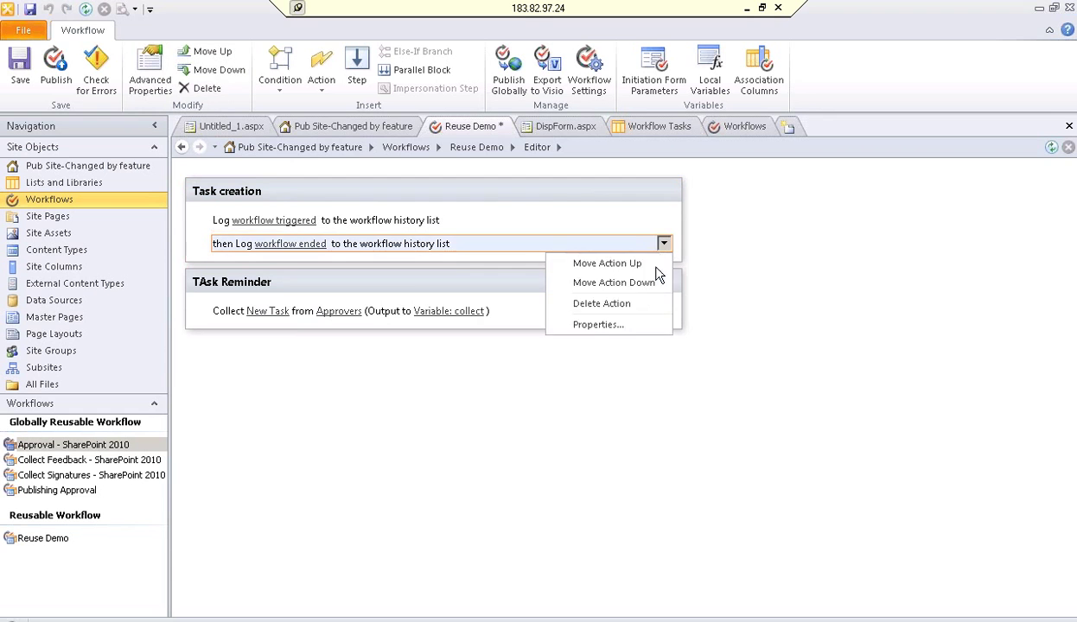
left_click(648, 313)
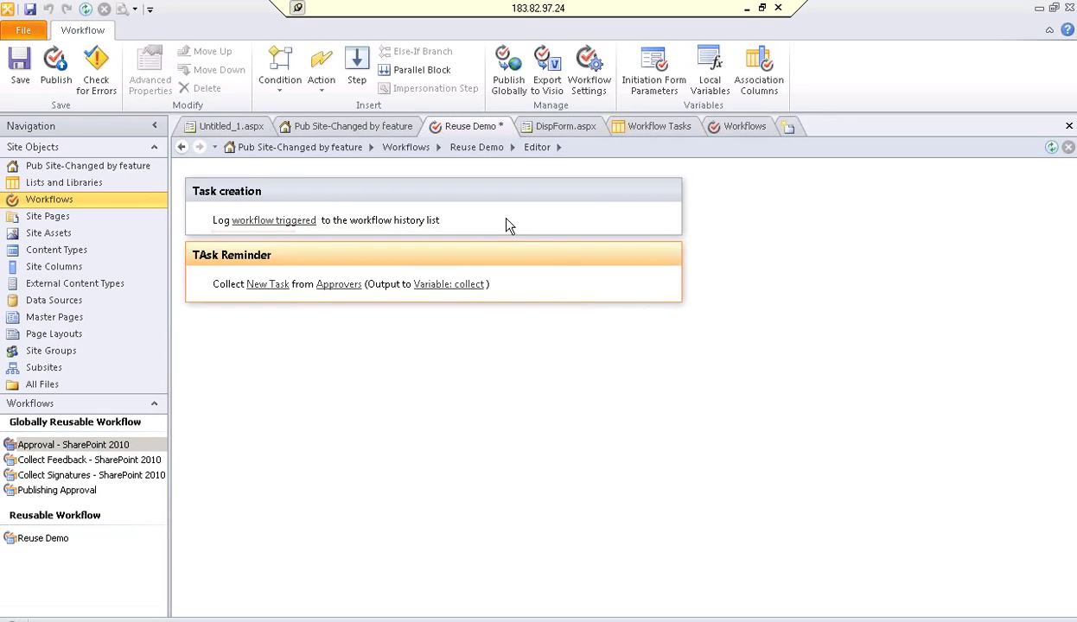
left_click(57, 69)
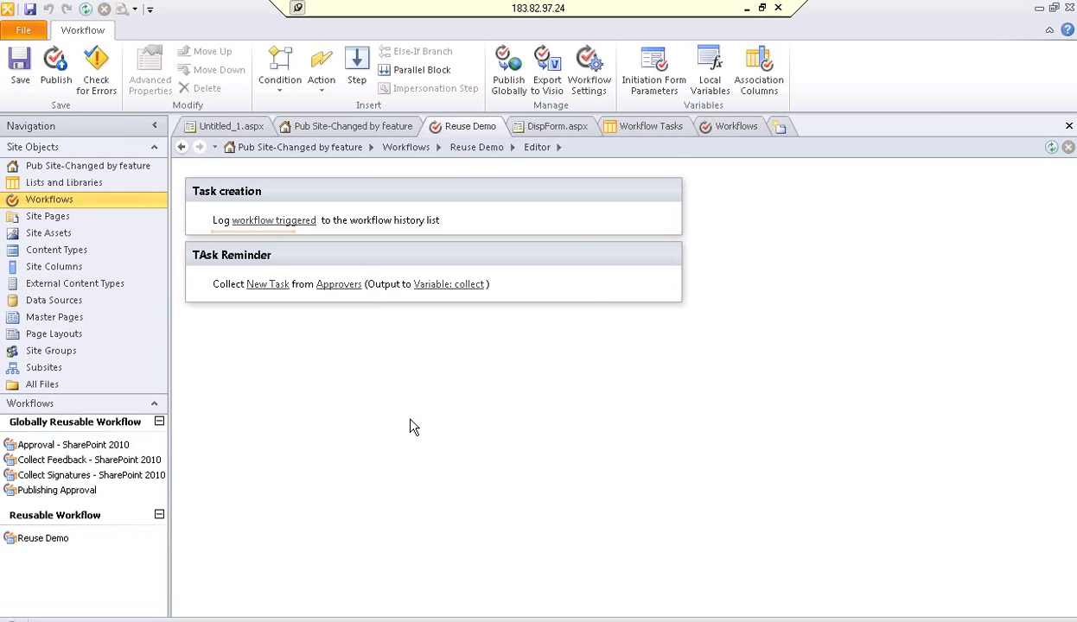
- Switch to Internet Explorer and start the Reuse wrkflow workflow on the demo-workflow page in the Pages library
key("alt+Tab")
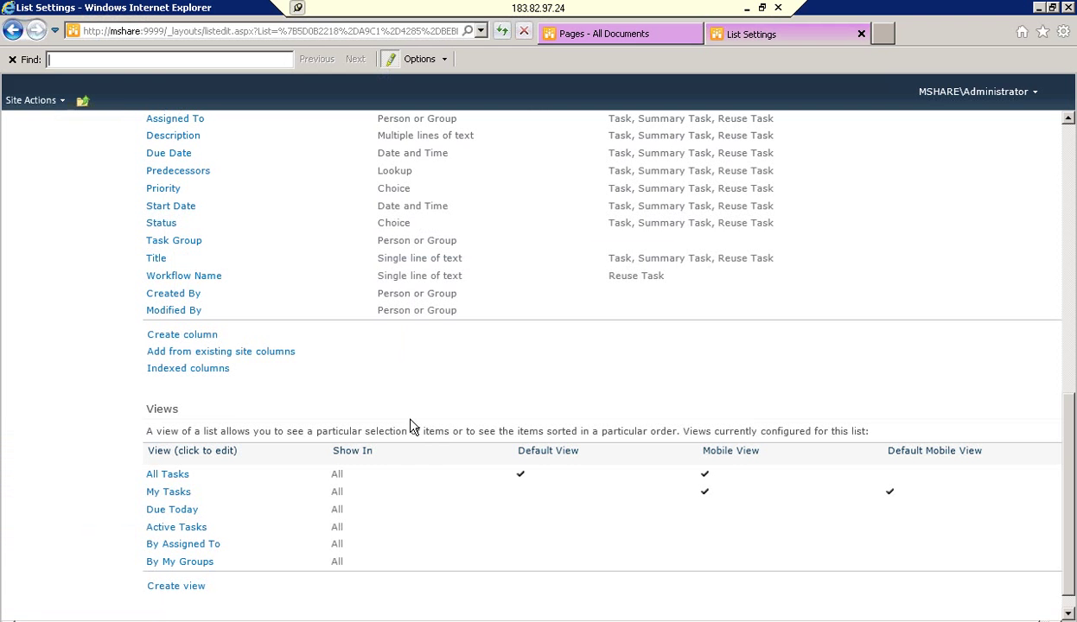
left_click(633, 39)
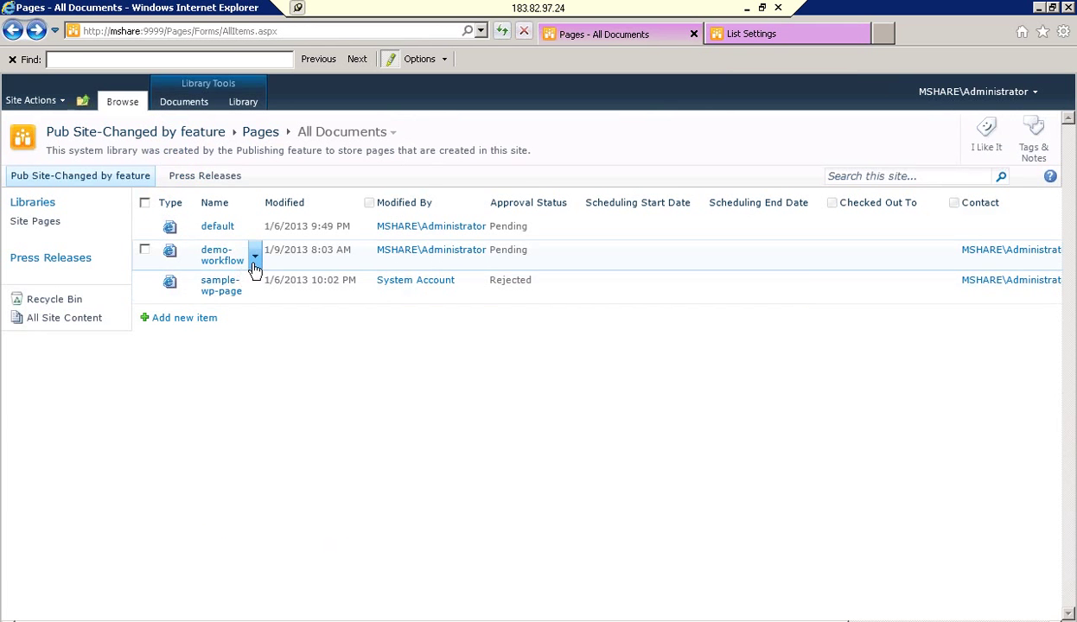
left_click(256, 259)
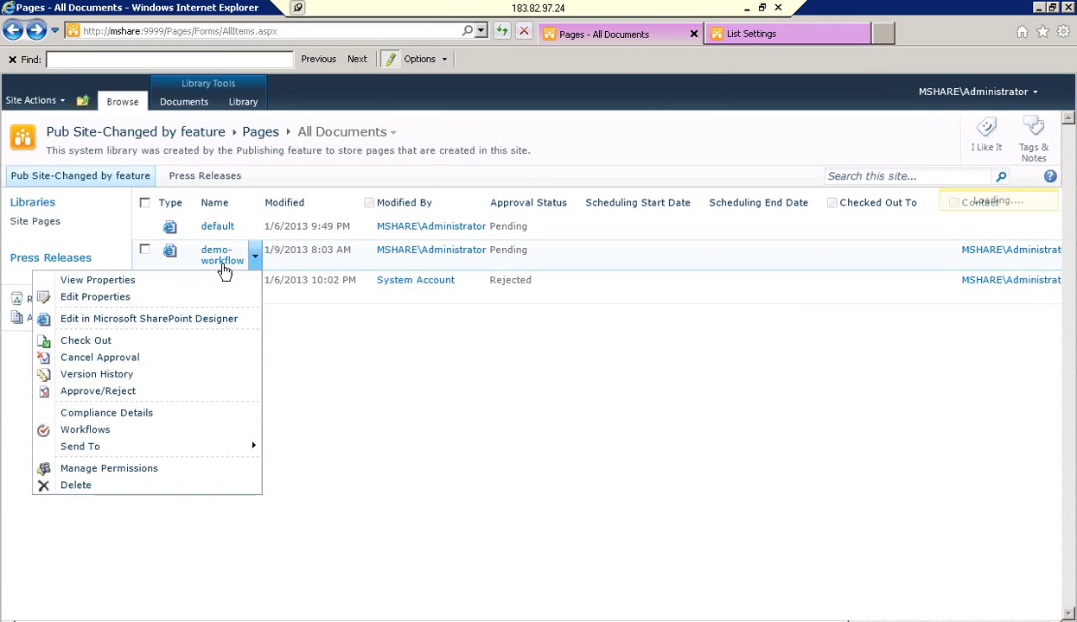
left_click(115, 431)
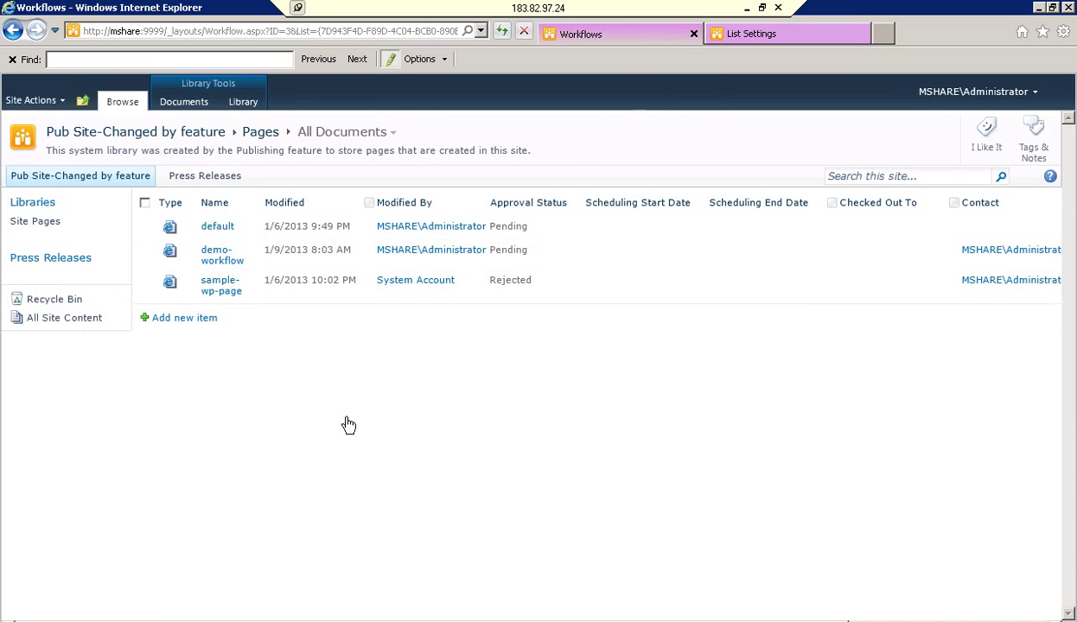
left_click(223, 232)
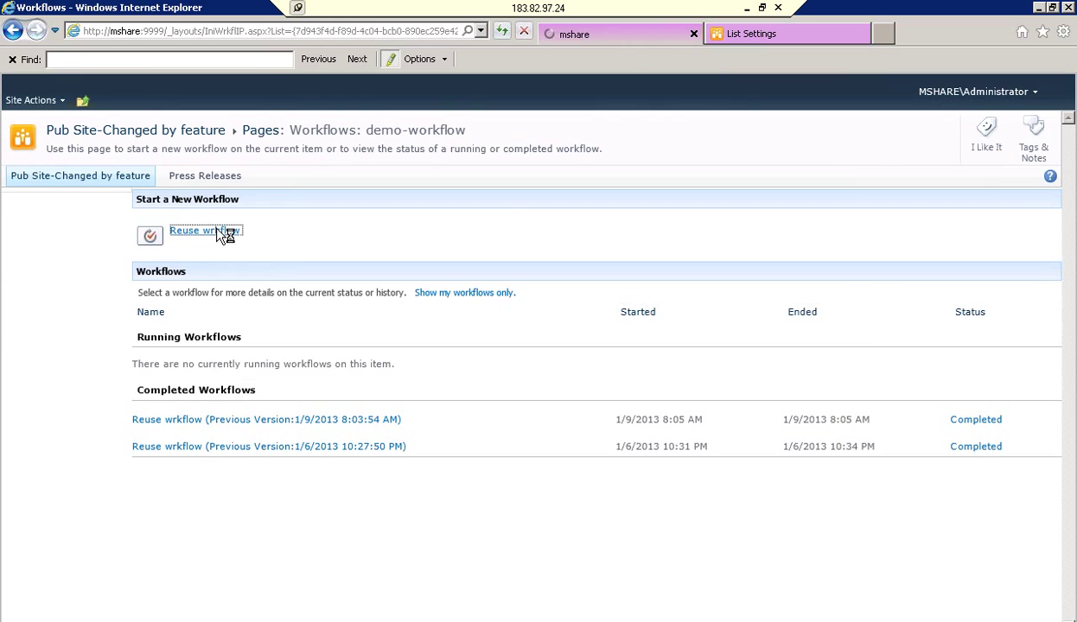
left_click(361, 288)
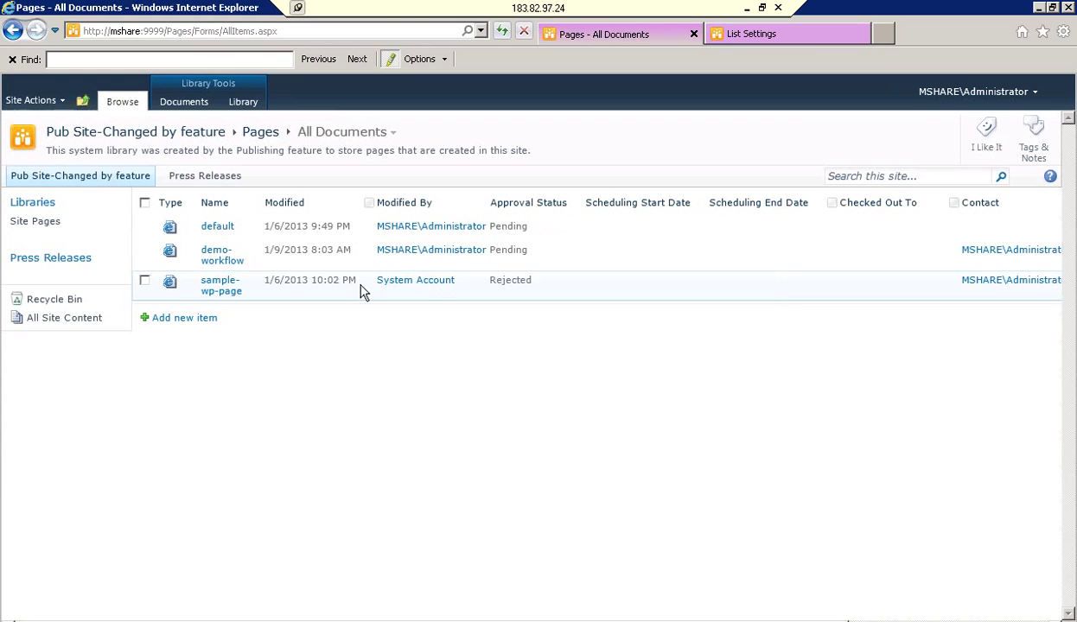
- Open the running workflow's status for demo-workflow and view the New Task form with its Col1 and Col2 fields
mouse_move(248, 259)
left_click(255, 259)
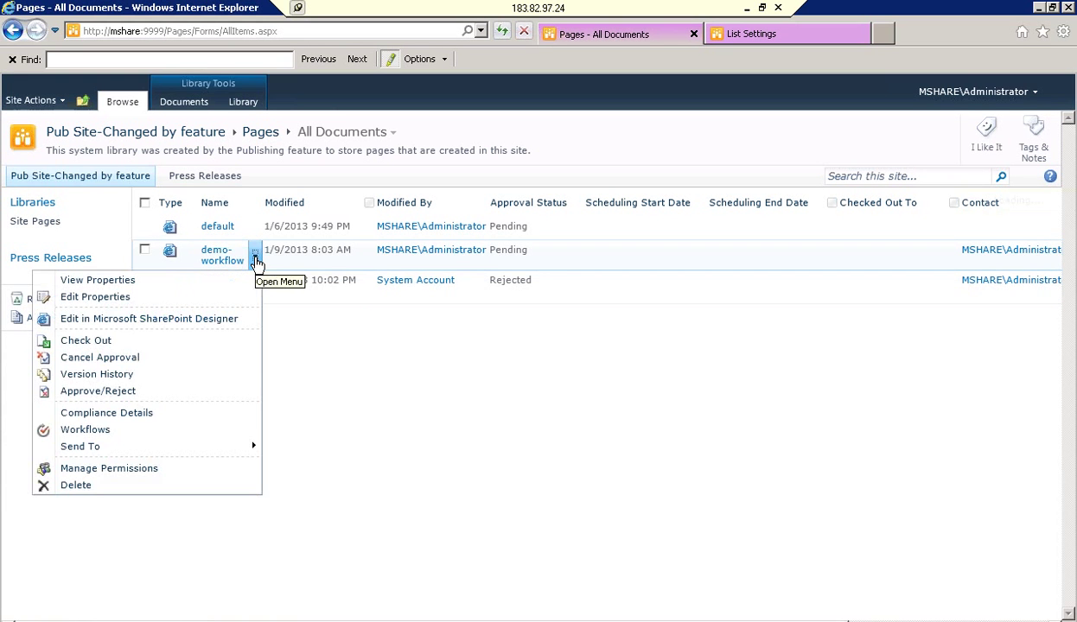
left_click(167, 437)
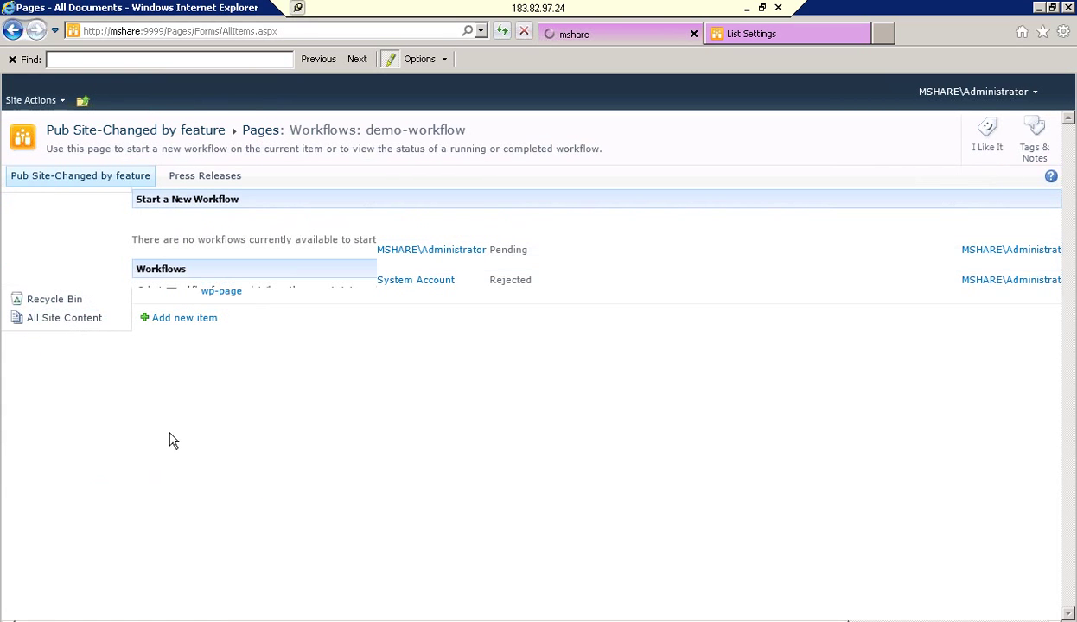
left_click(180, 365)
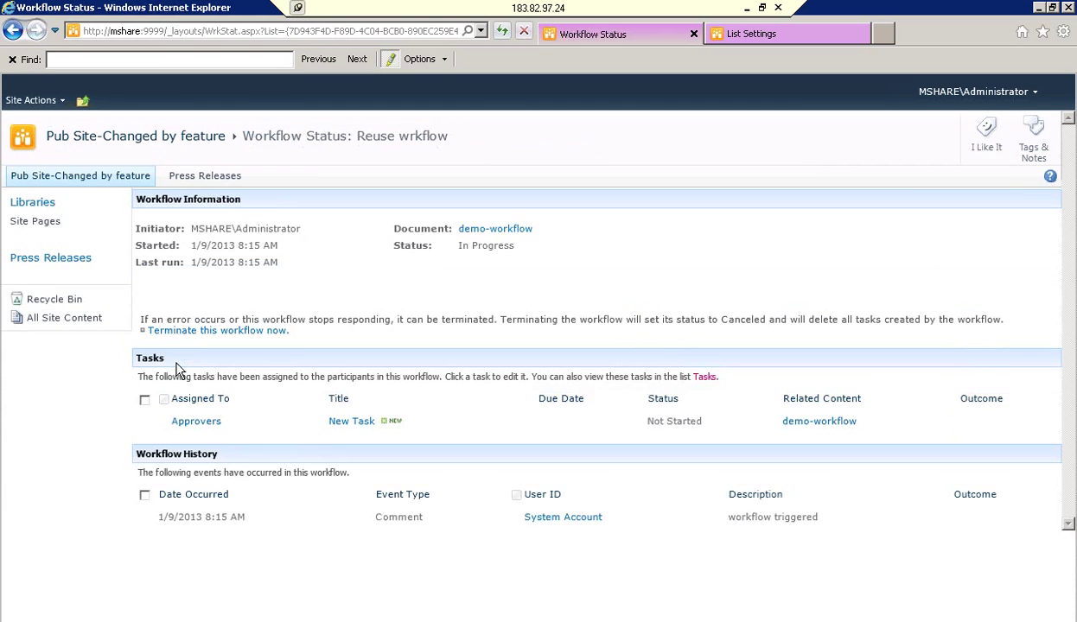
left_click(349, 422)
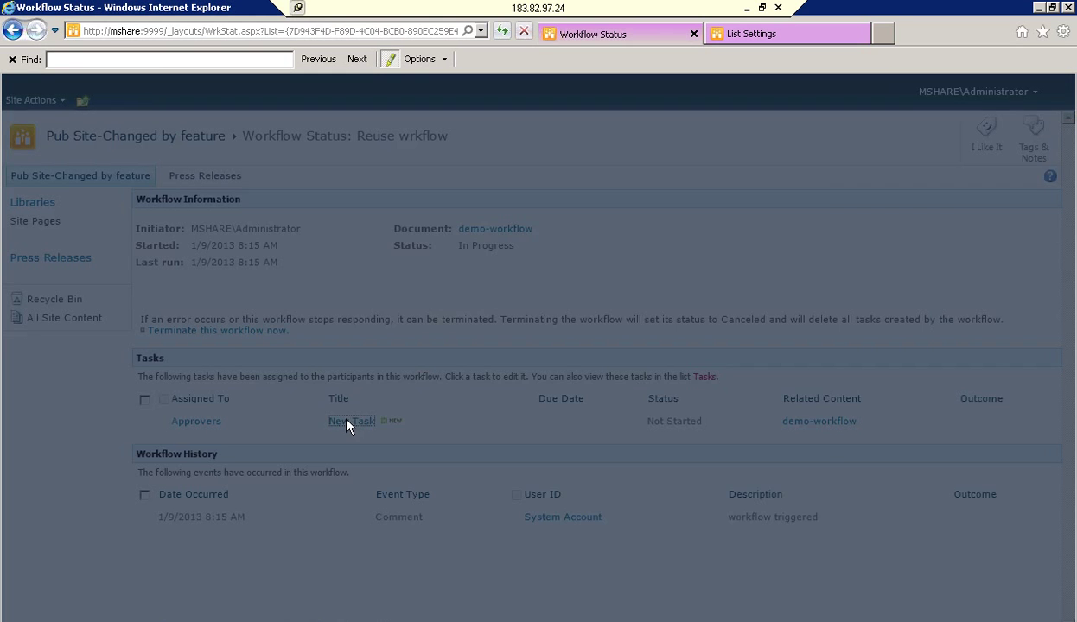
left_click(602, 358)
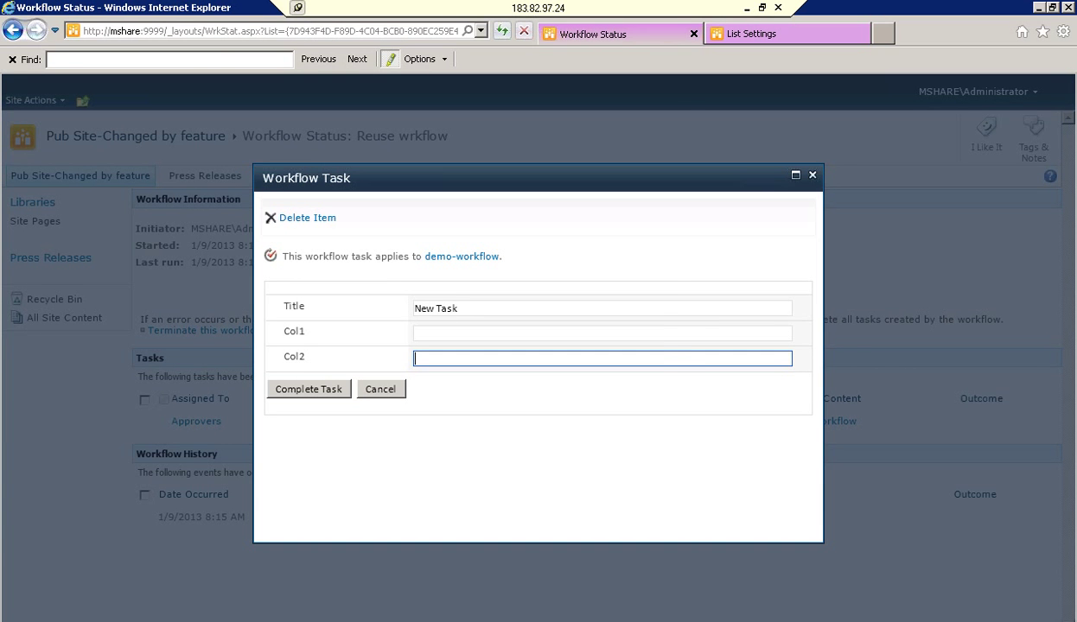
- Compare the New Task form's Col1 and Col2 fields with the Collect action in the SharePoint Designer workflow, and close the task form
key("alt+Tab")
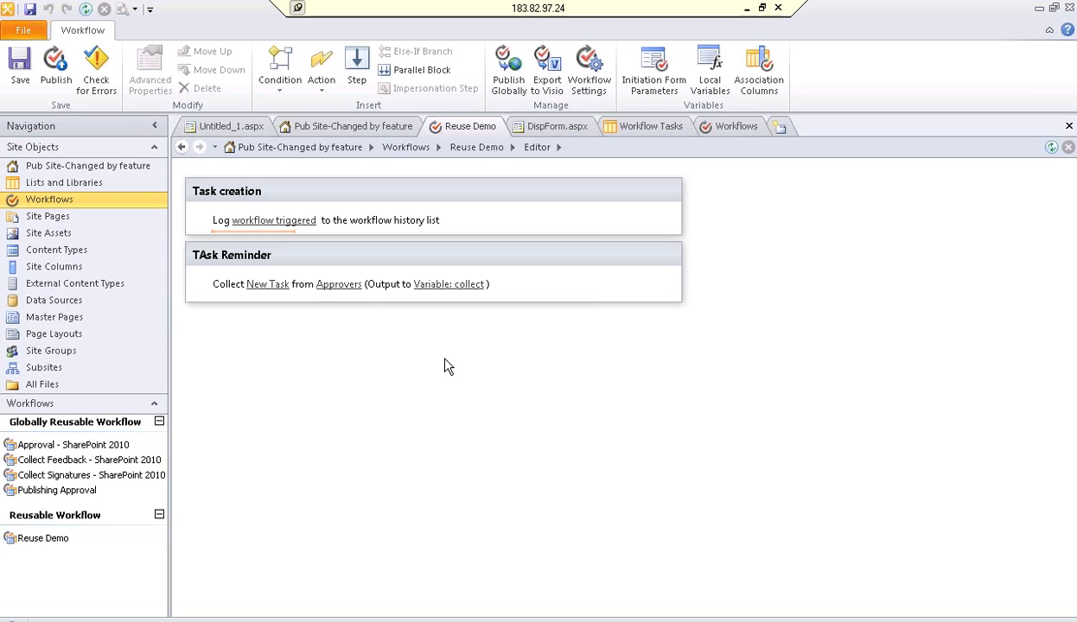
left_click(259, 285)
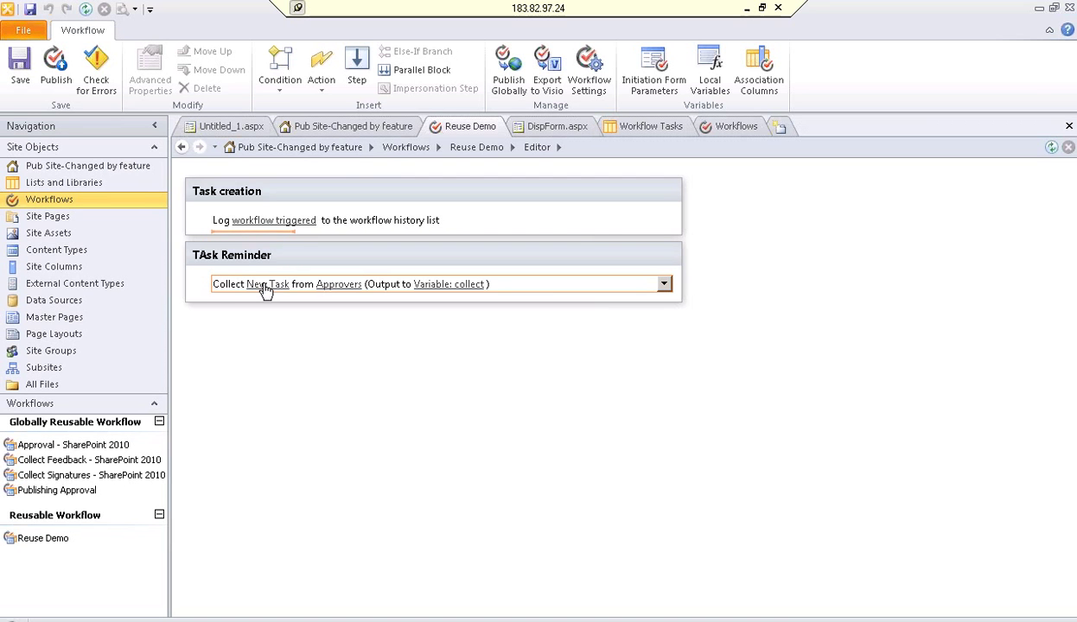
key("alt+Tab")
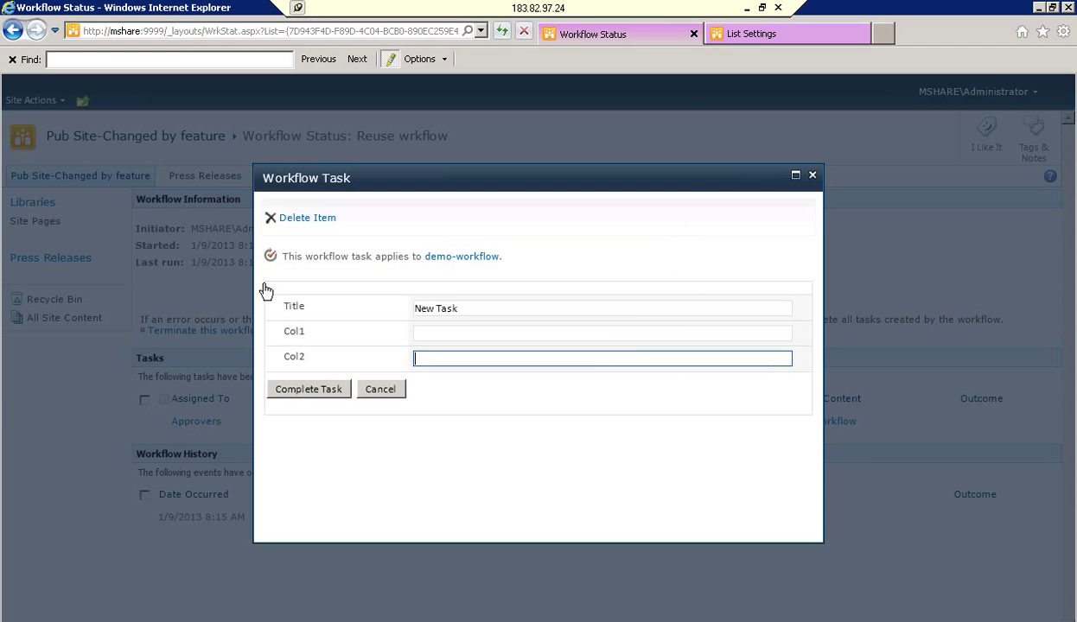
key("alt+Tab")
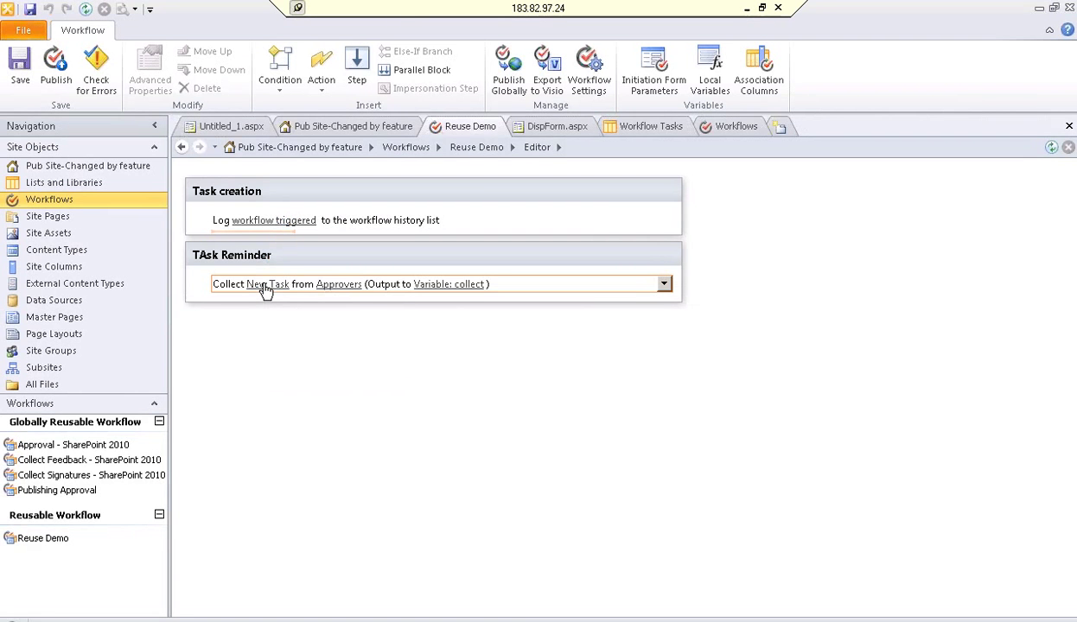
key("alt+Tab")
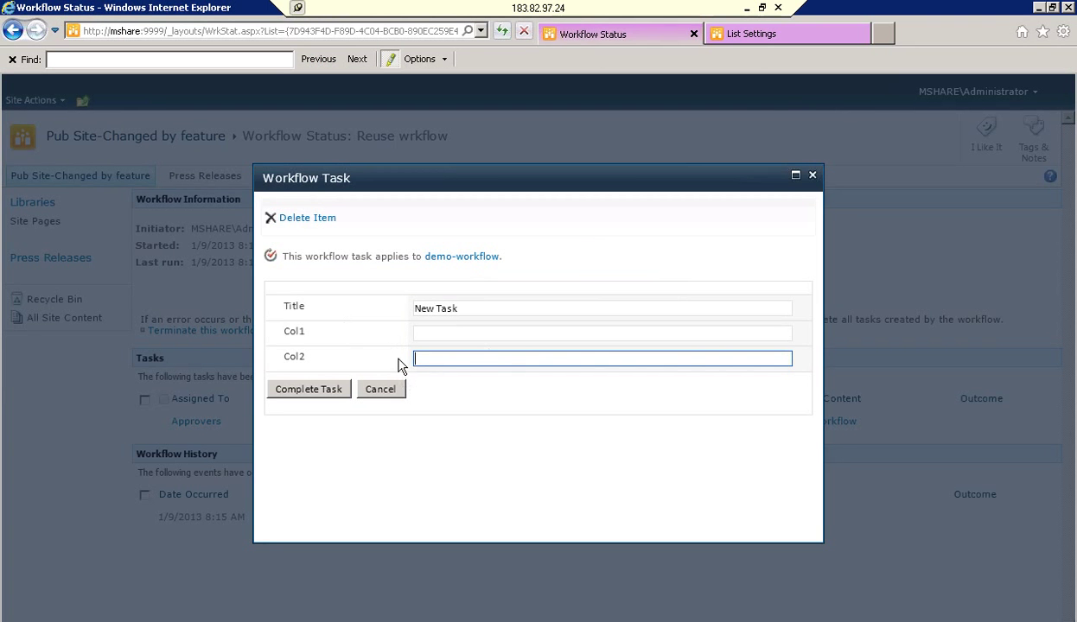
left_click(423, 335)
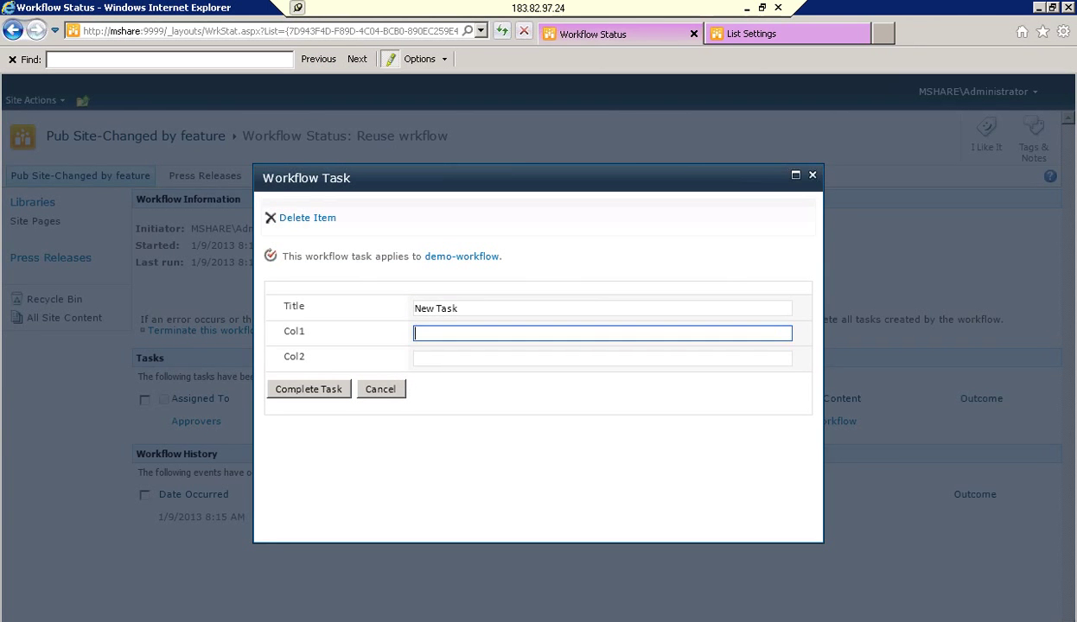
left_click(428, 358)
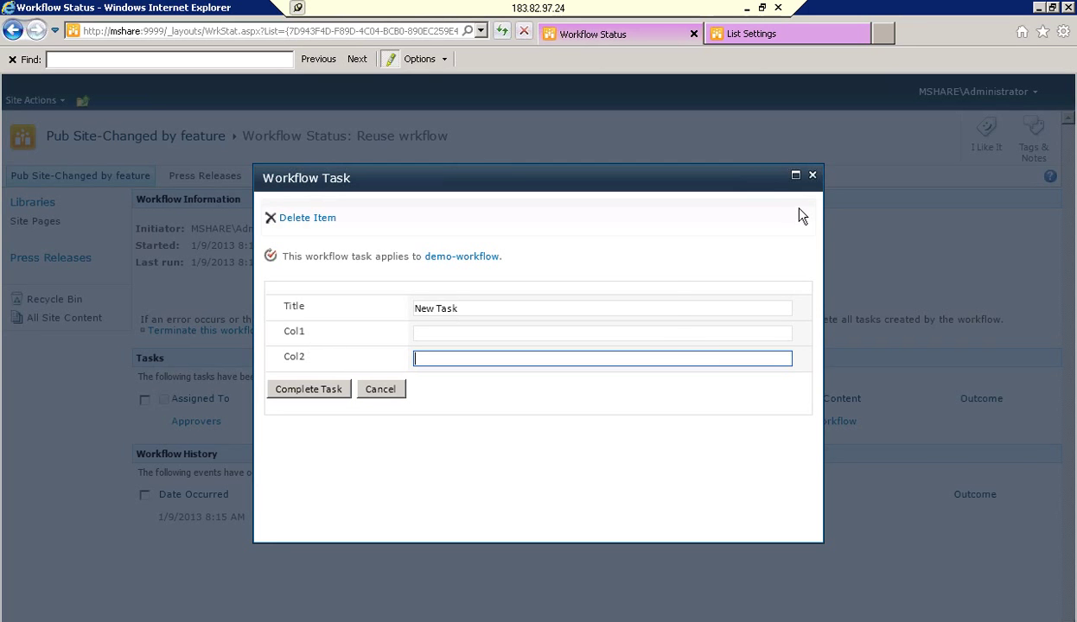
key("alt+Tab")
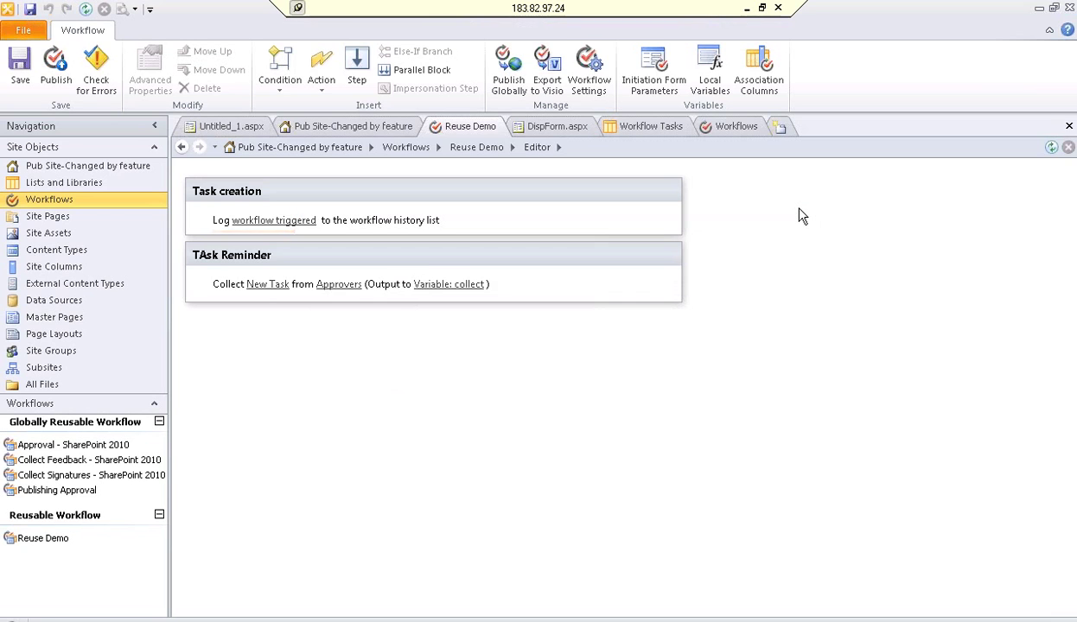
key("alt+Tab")
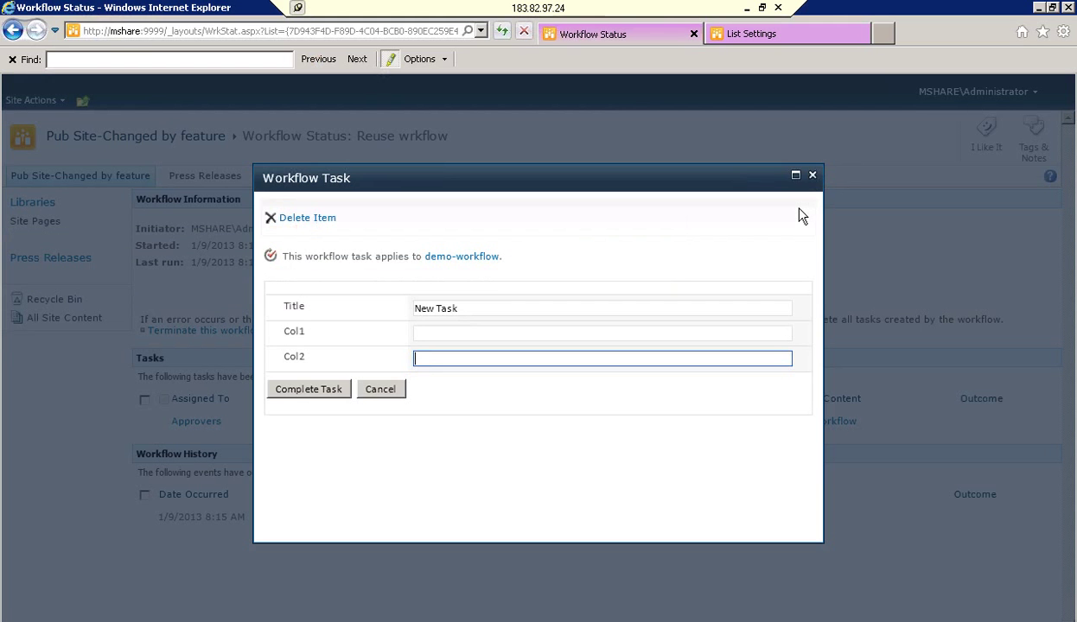
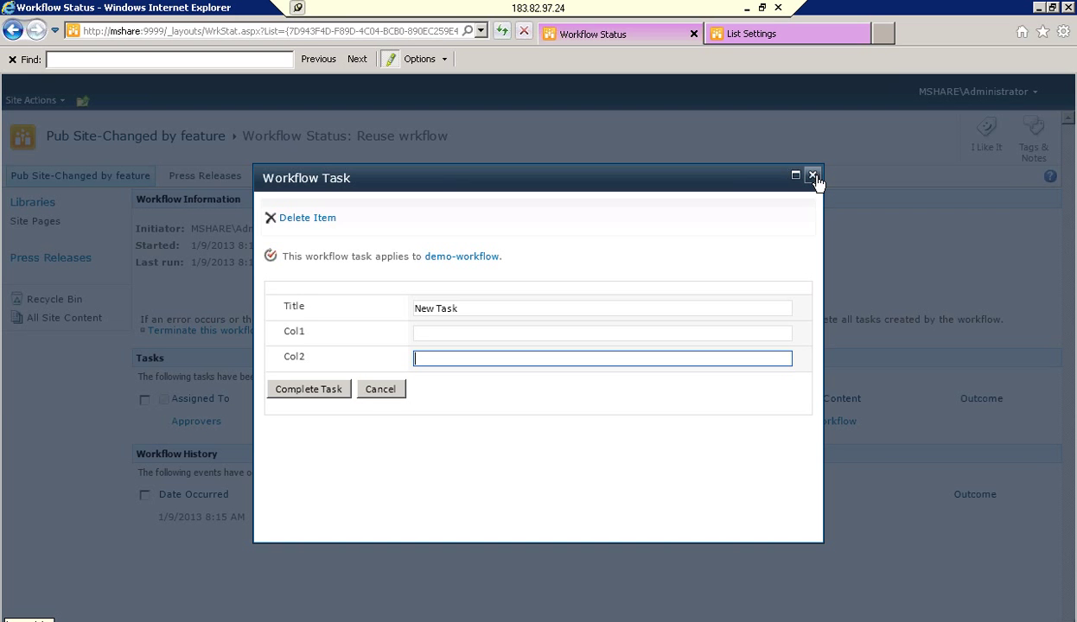
left_click(814, 177)
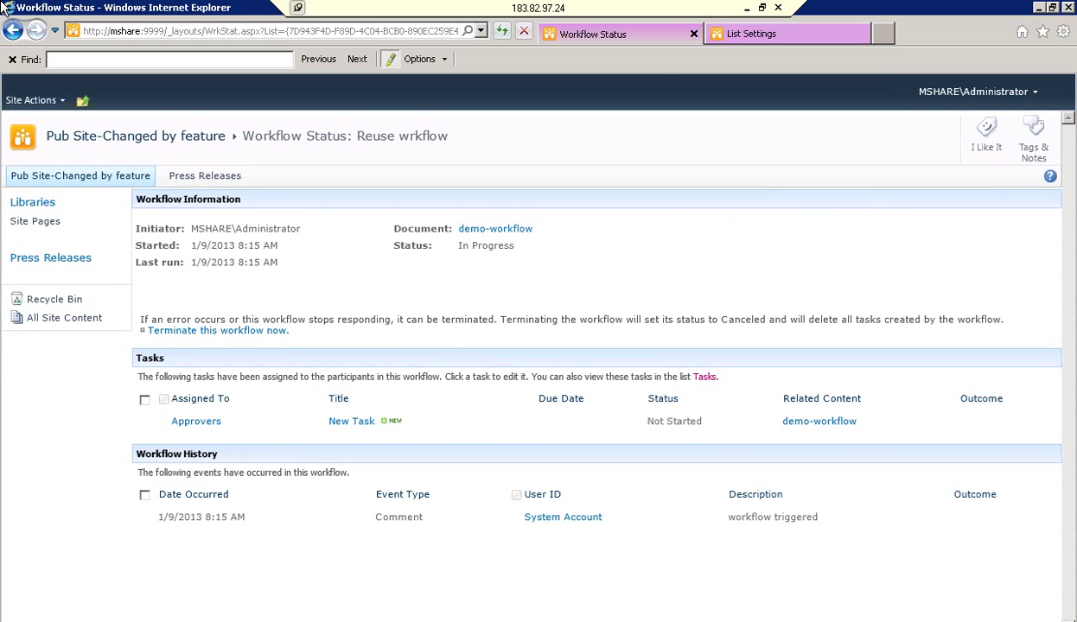
- Switch to SharePoint Designer and review the Task creation and TAsk Reminder steps and the workflow actions available for insertion
key("alt+Tab")
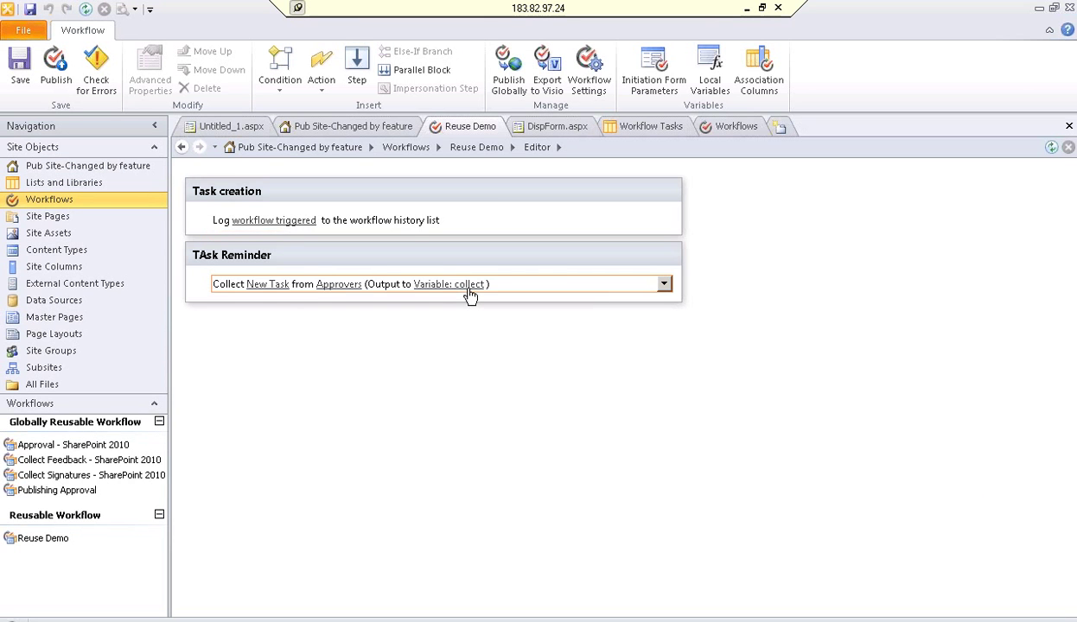
left_click(295, 187)
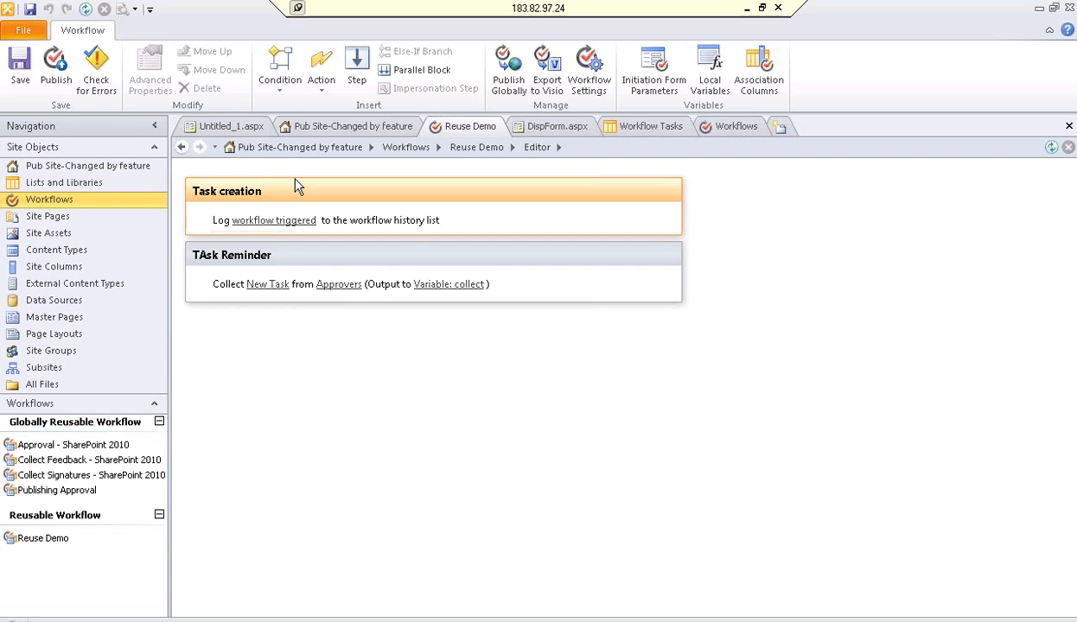
left_click(296, 297)
left_click(274, 181)
left_click(289, 278)
left_click(285, 172)
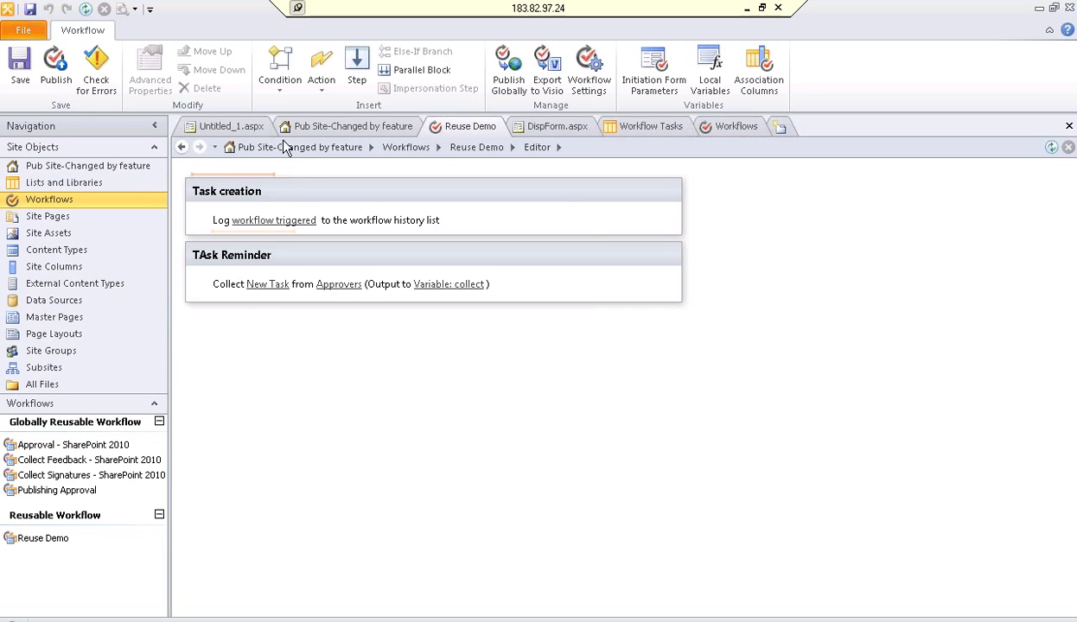
left_click(323, 86)
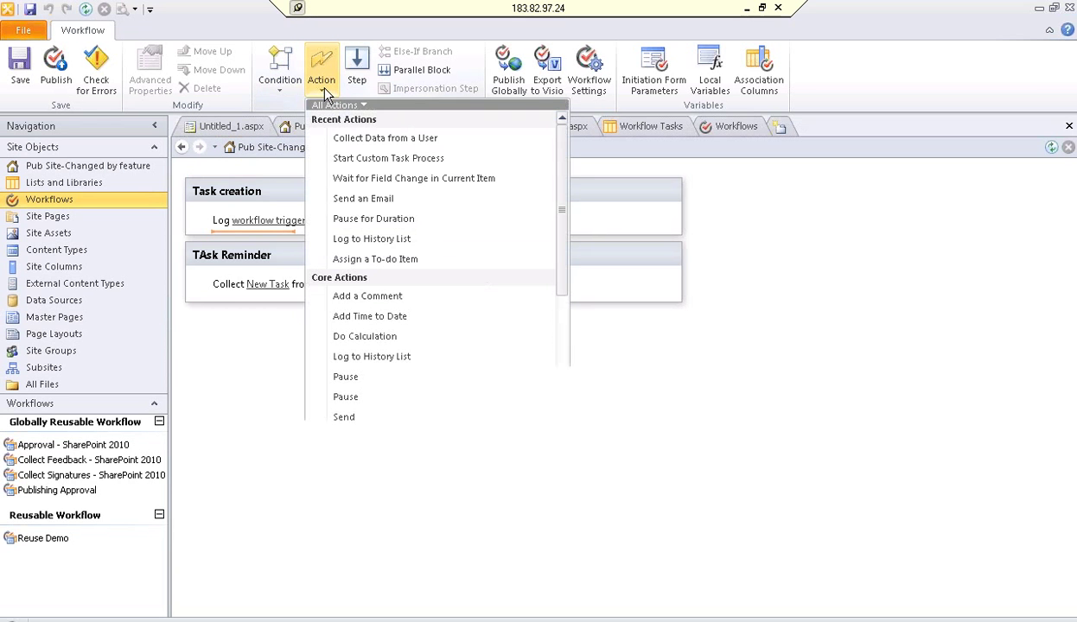
scroll(447, 373, "down", 1)
scroll(448, 373, "down", 5)
scroll(448, 373, "up", 5)
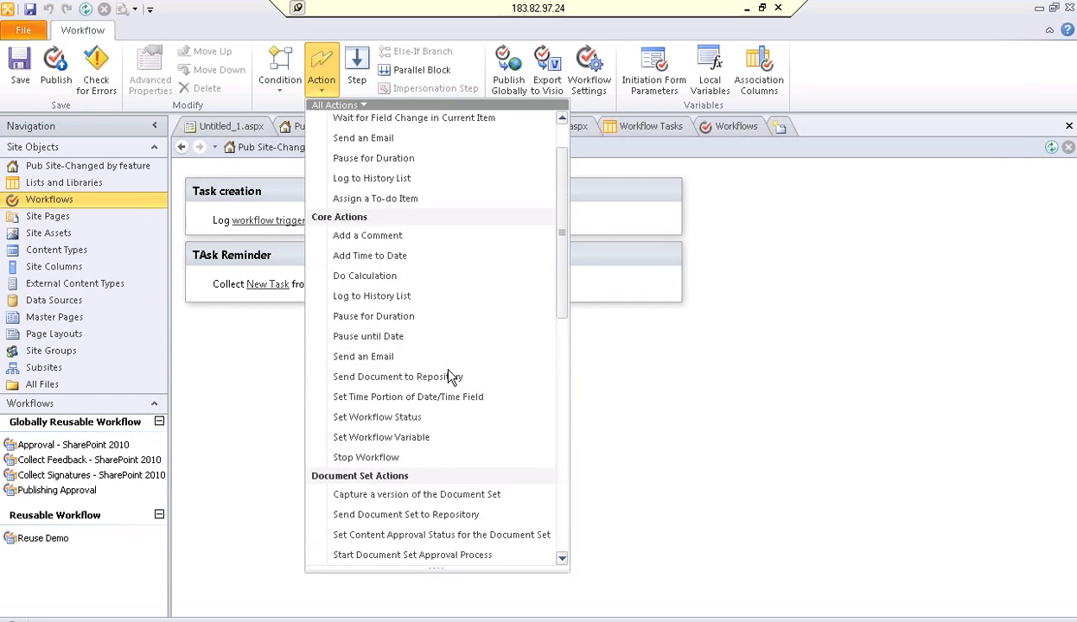
scroll(447, 377, "up", 1)
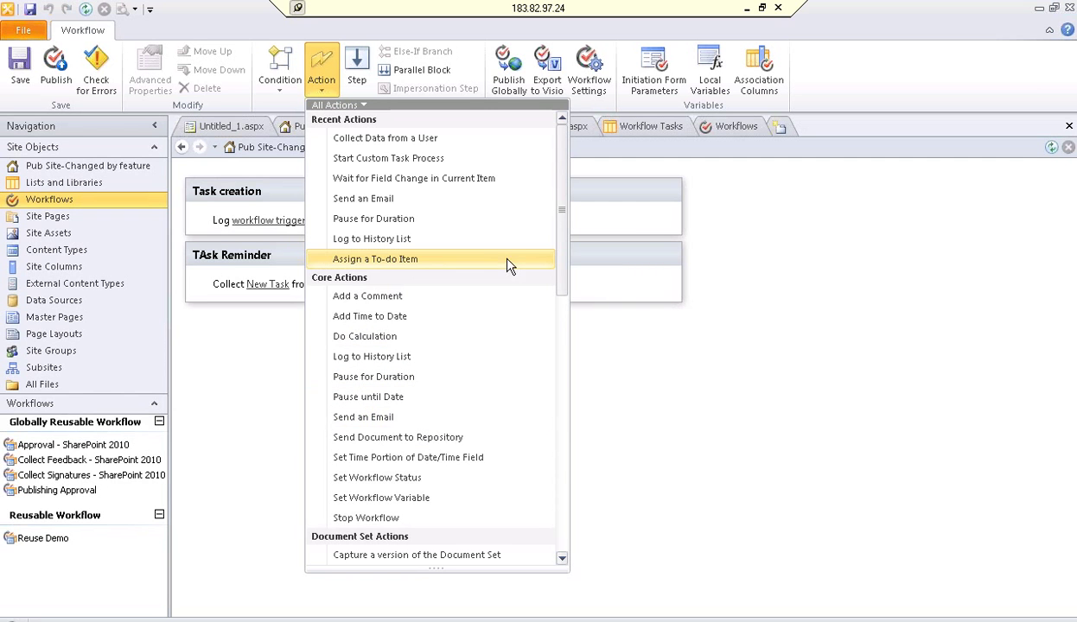
left_click(619, 364)
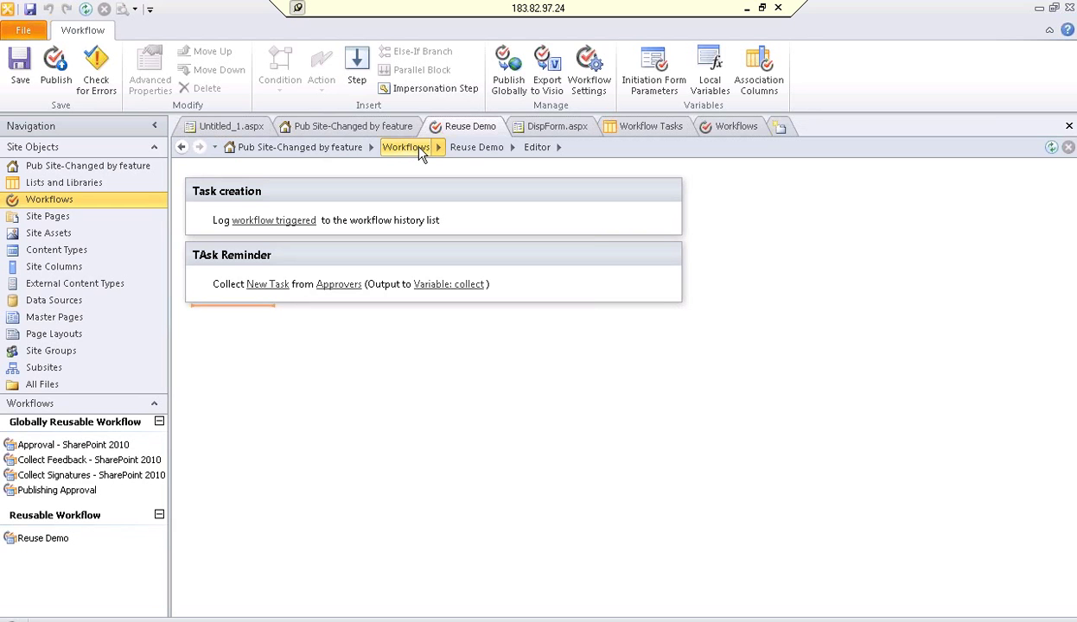
- Open the Reuse Demo workflow settings and examine its Reuse Demo.xsn and New Task.xsn forms
left_click(481, 154)
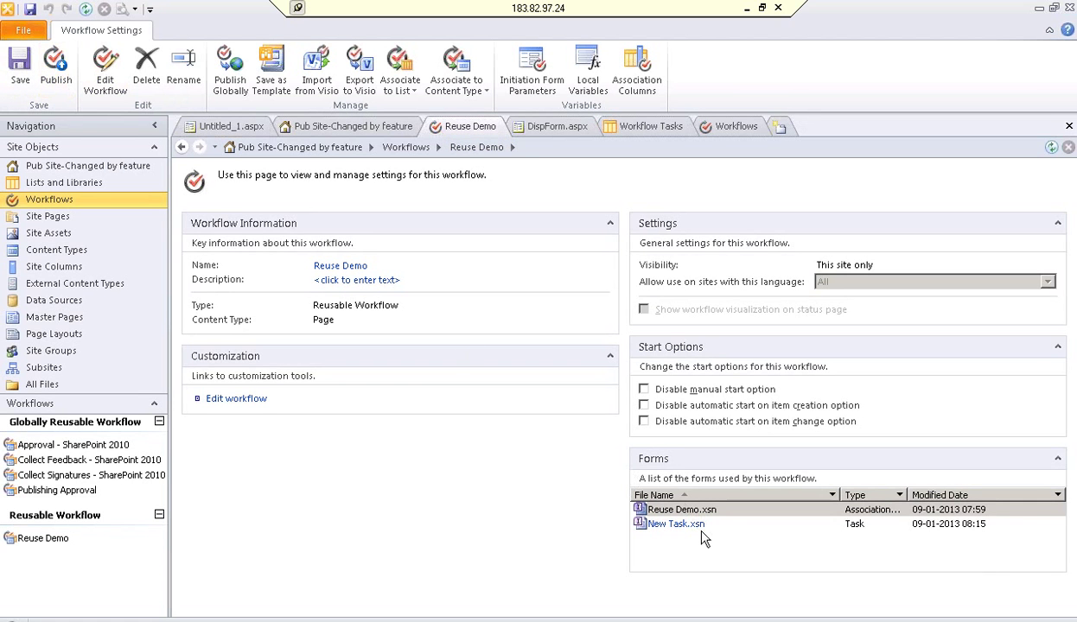
left_click(683, 511)
left_click(745, 516)
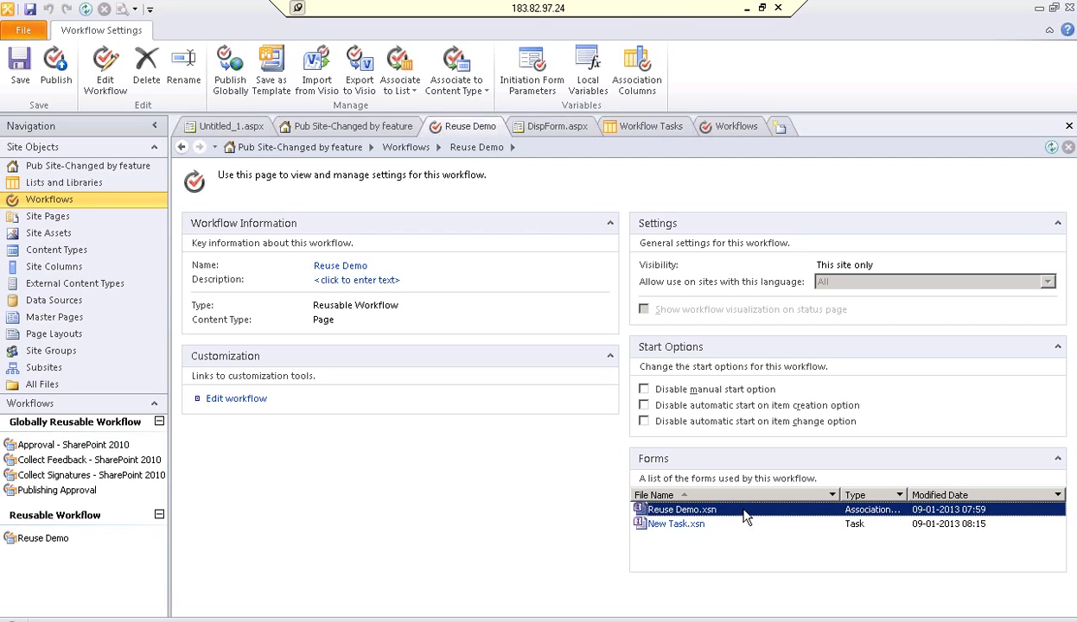
left_click(813, 527)
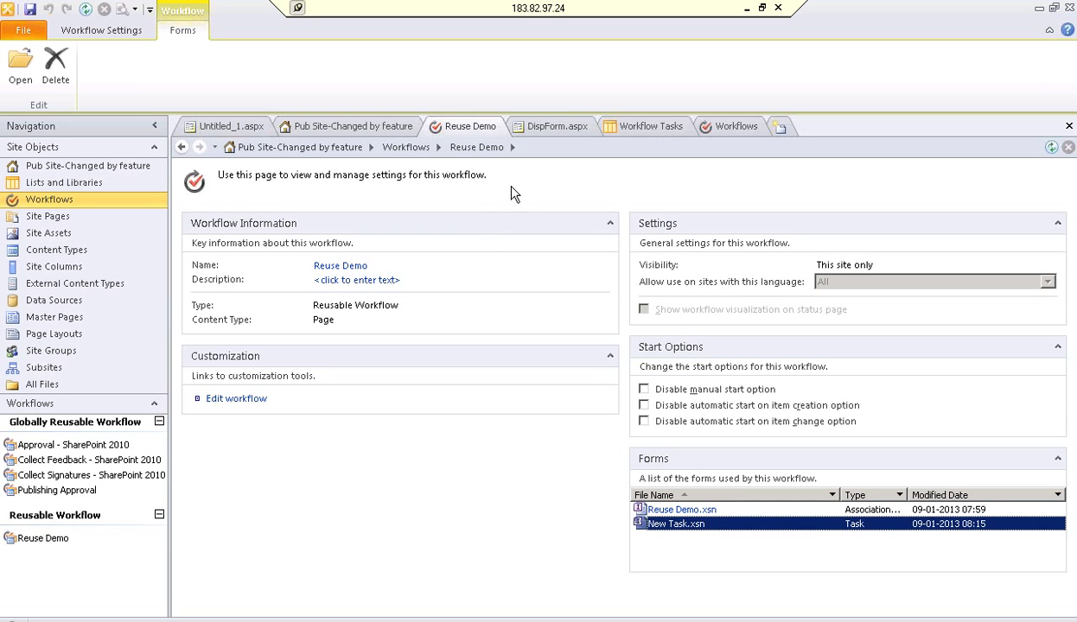
left_click(354, 267)
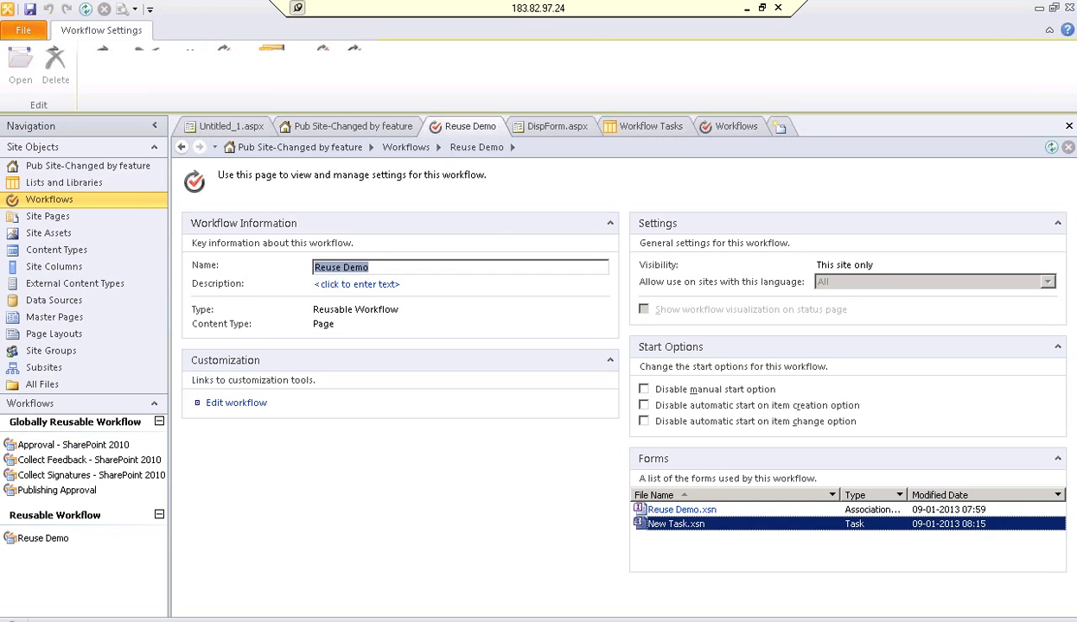
- Return to the workflow editor and review the New Task definition and its custom form fields without changing them
left_click(262, 406)
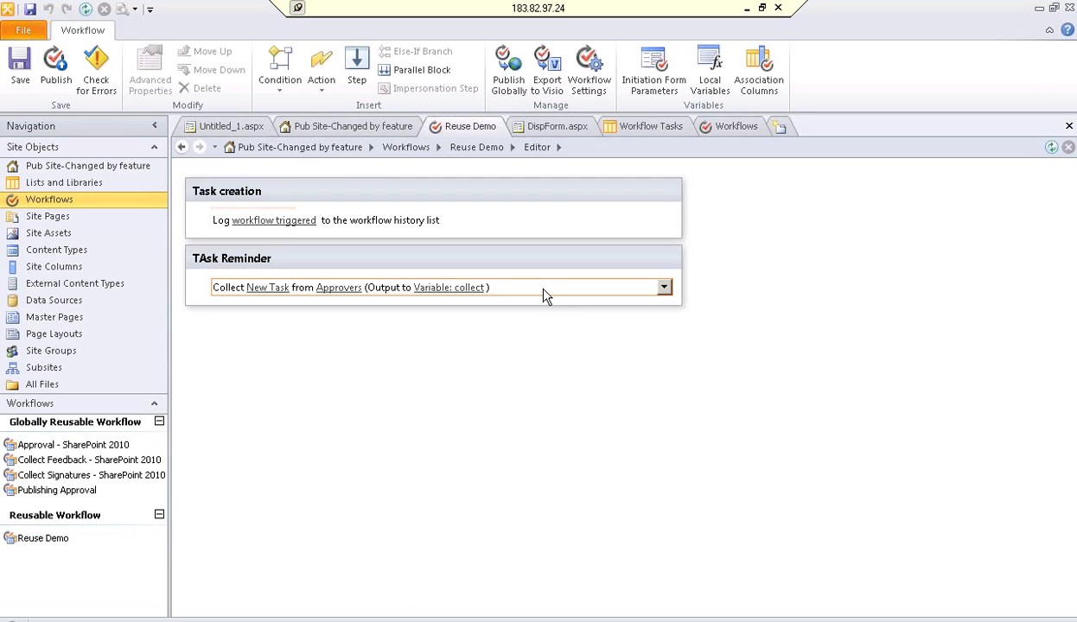
left_click(261, 289)
key("Return")
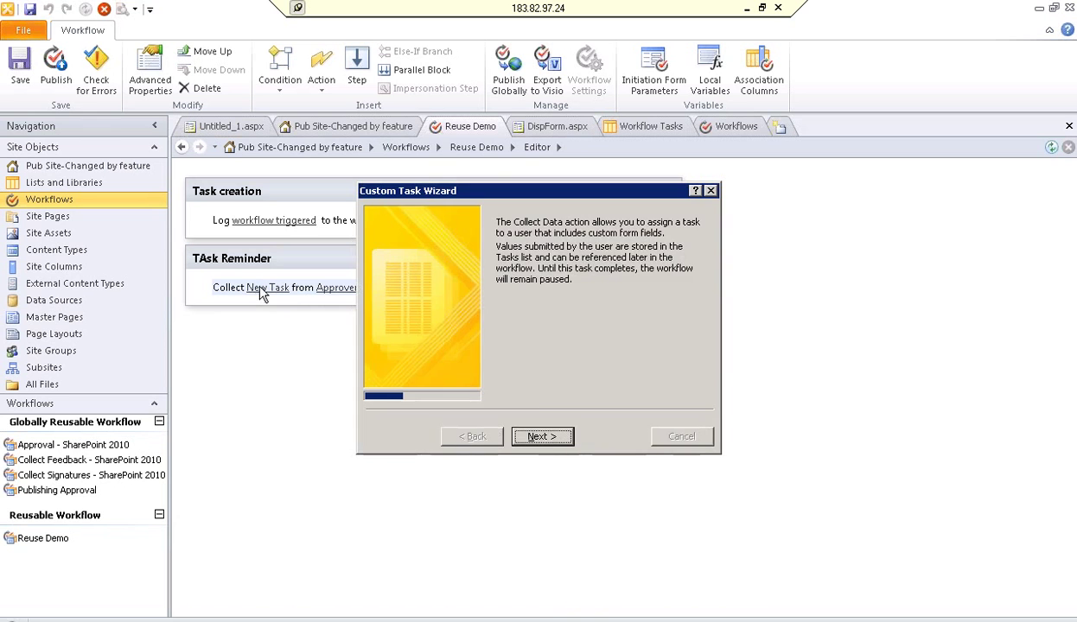
left_click(549, 443)
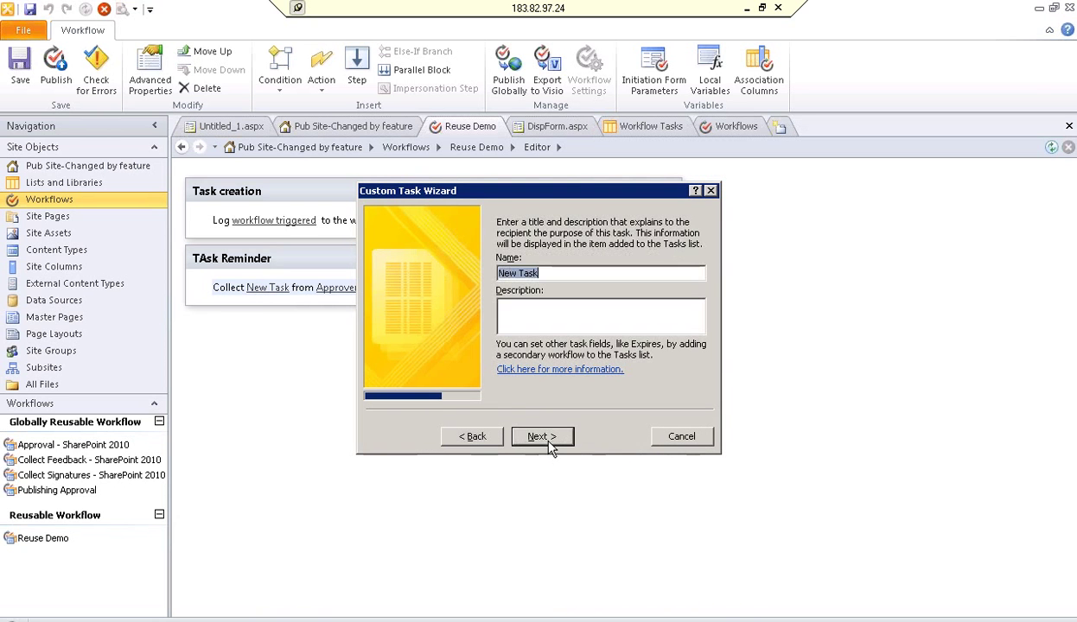
left_click(542, 436)
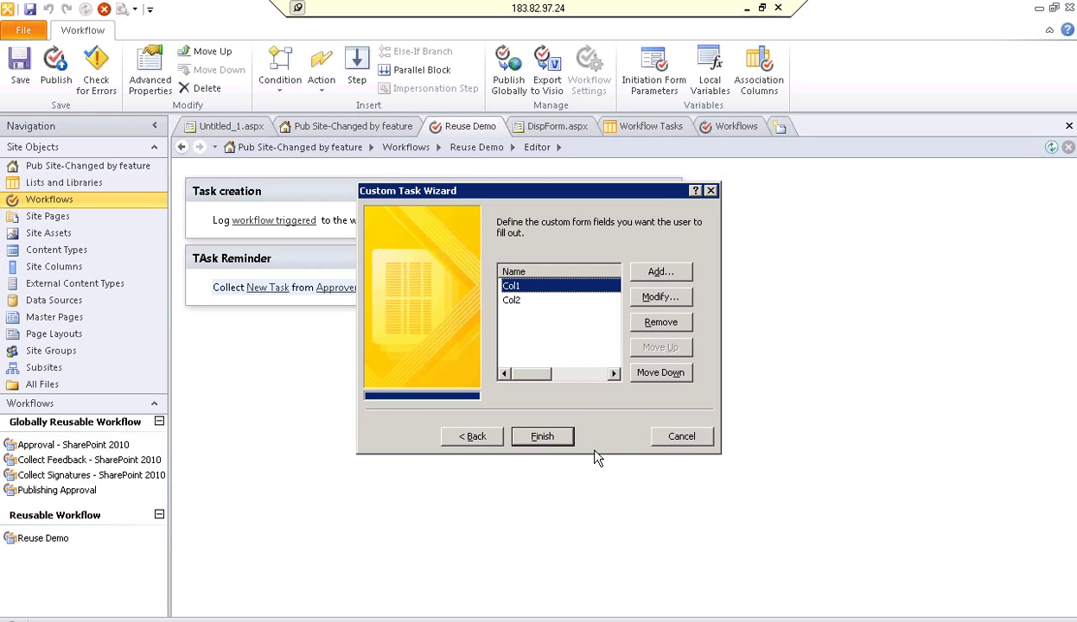
left_click(667, 438)
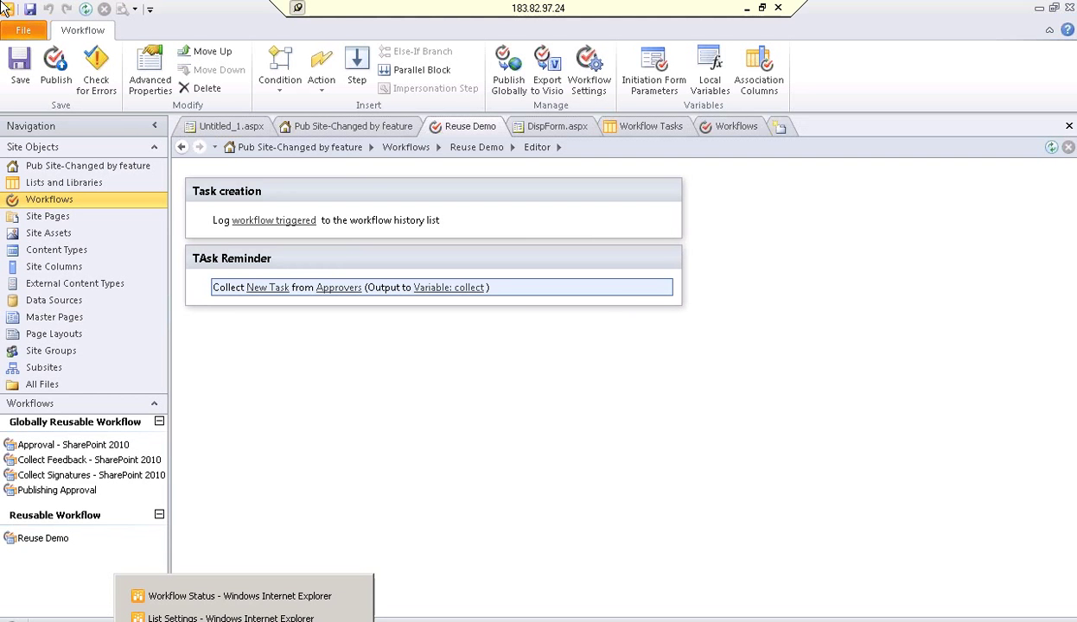
- Switch to Internet Explorer and load the All Tasks view of the Tasks list with its current items
left_click(216, 598)
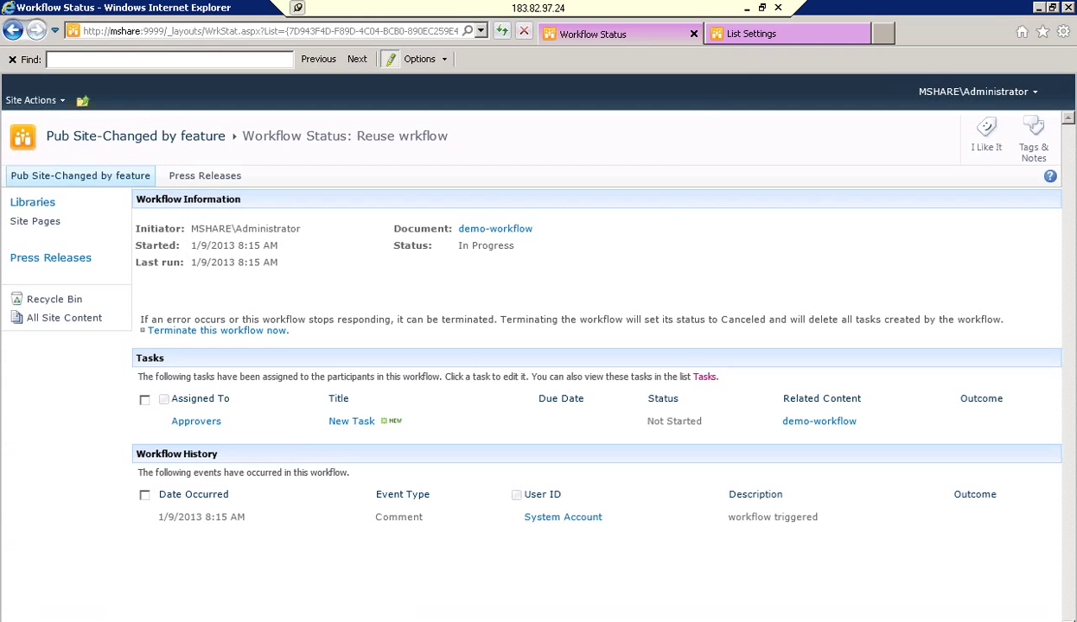
left_click(716, 32)
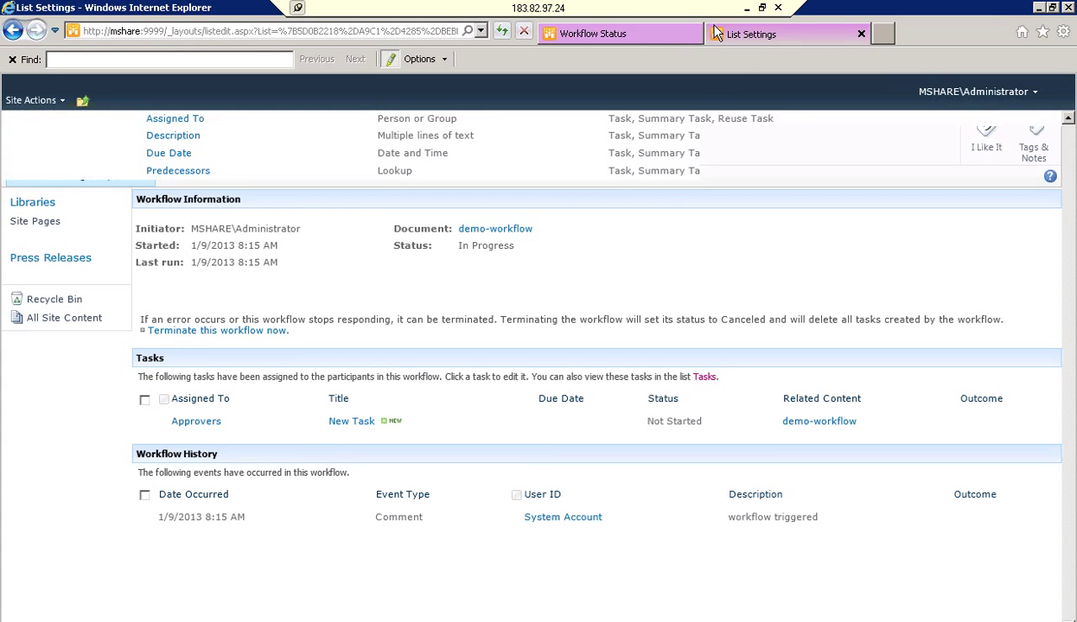
left_click(268, 31)
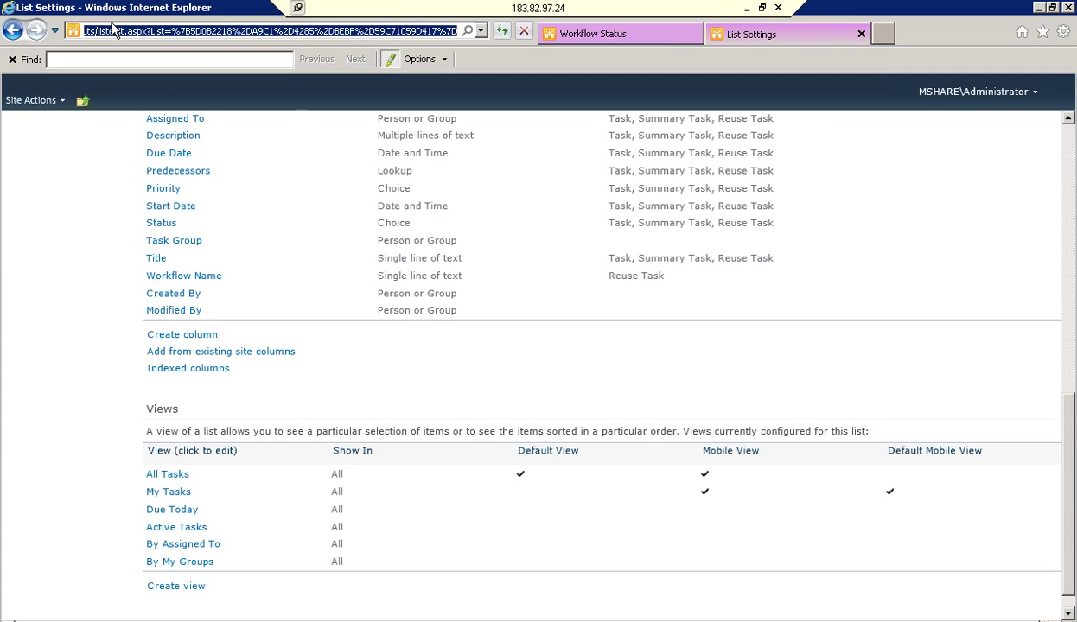
key("Return")
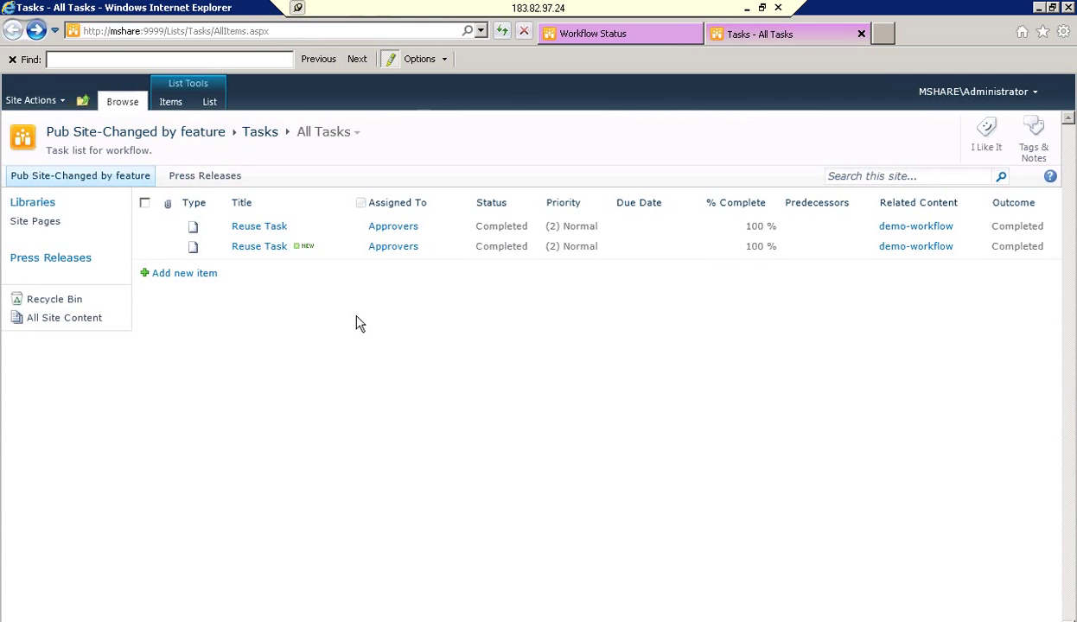
left_click(216, 31)
key("Return")
- Open the Tasks list settings and examine the content types and the columns used by New Task
mouse_move(348, 275)
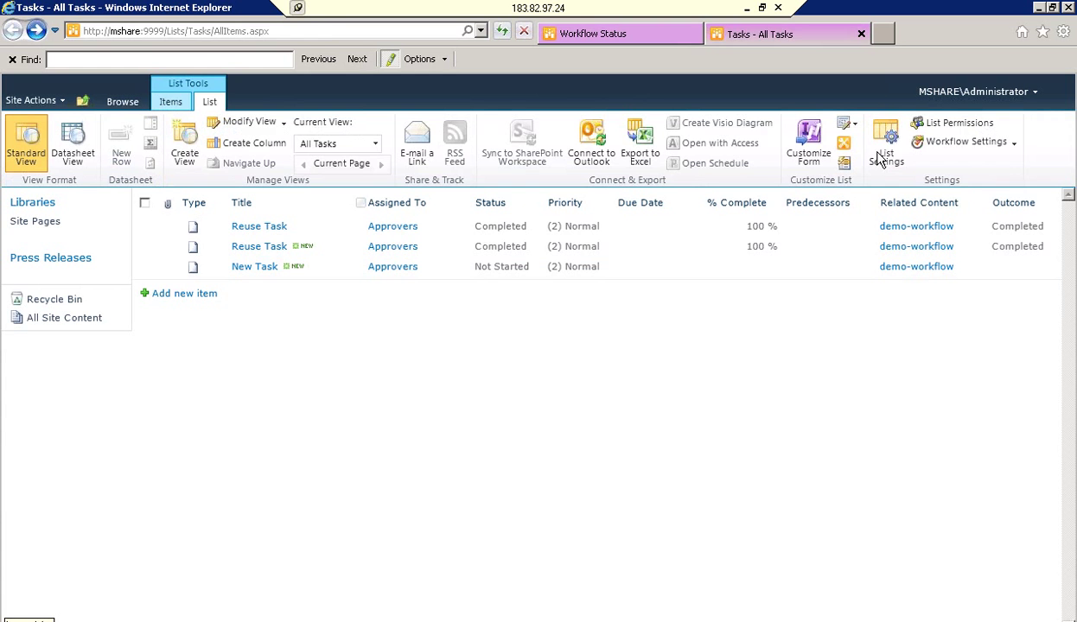
left_click(885, 154)
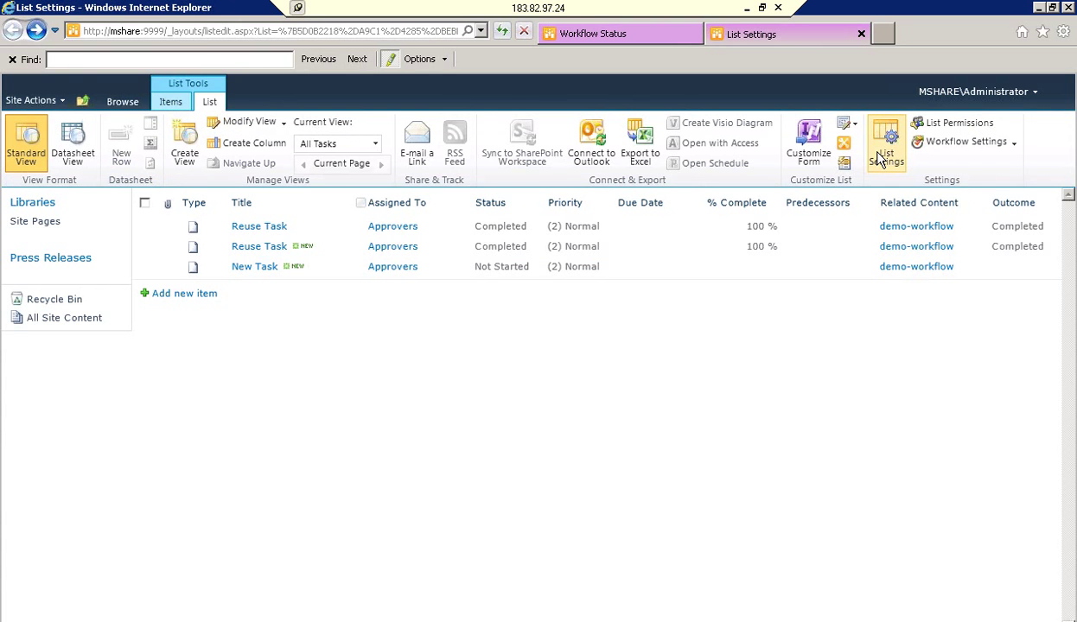
scroll(762, 170, "down", 2)
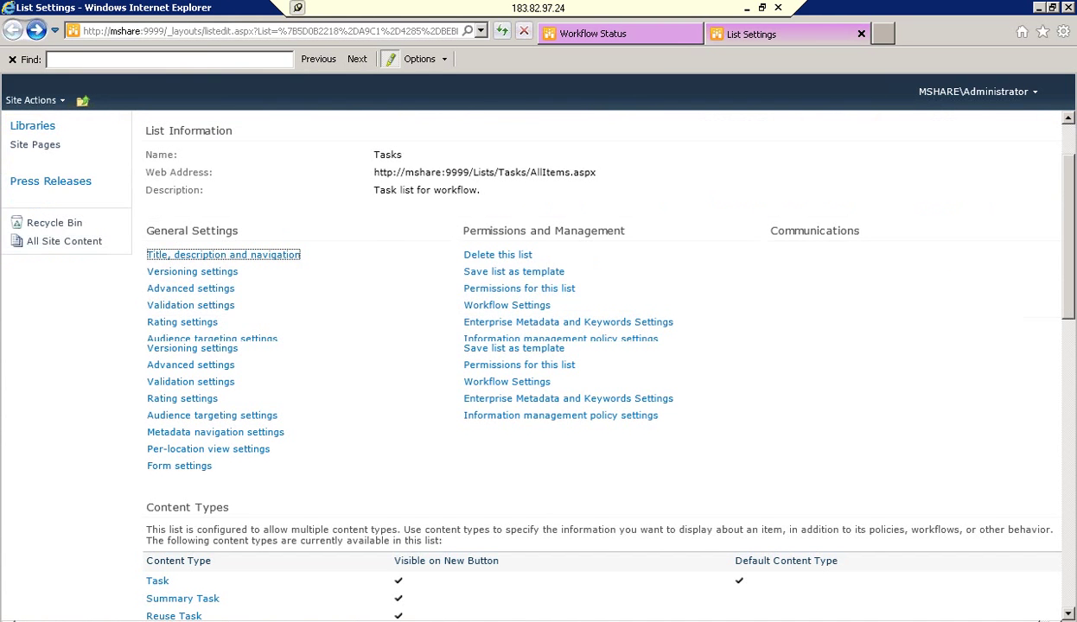
scroll(185, 259, "down", 5)
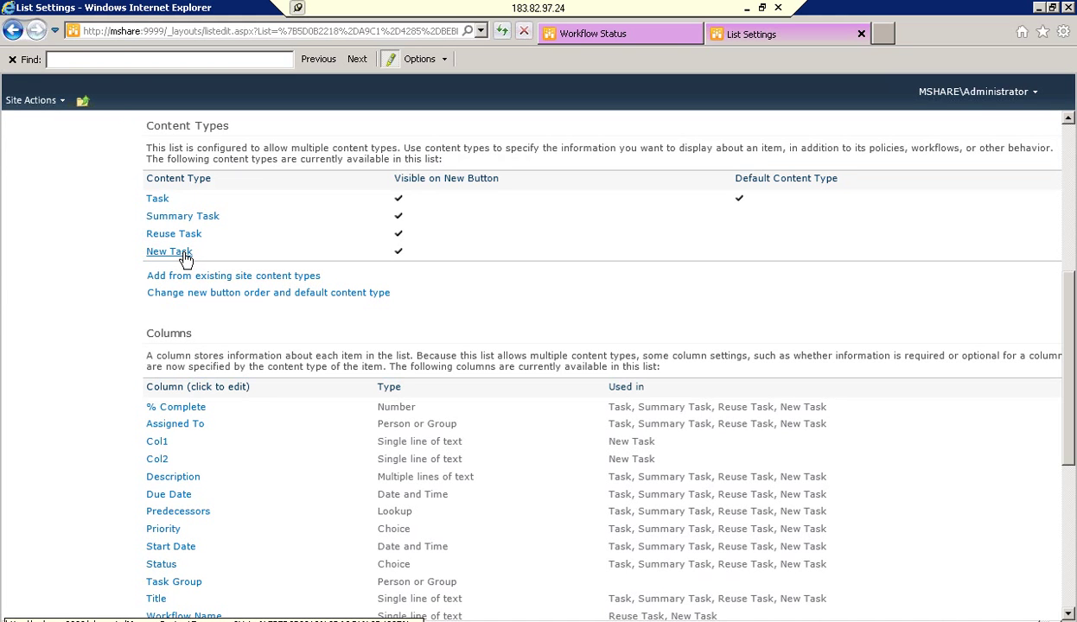
- Open the New Task content type from the Tasks list settings and examine its columns and their sources
left_click(185, 255)
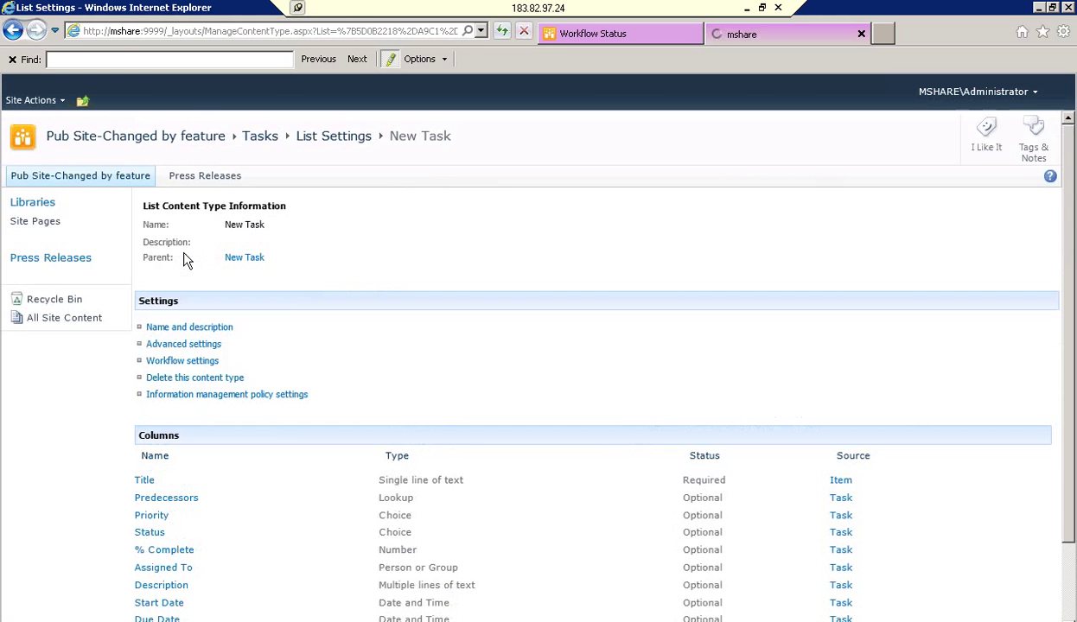
scroll(266, 413, "down", 1)
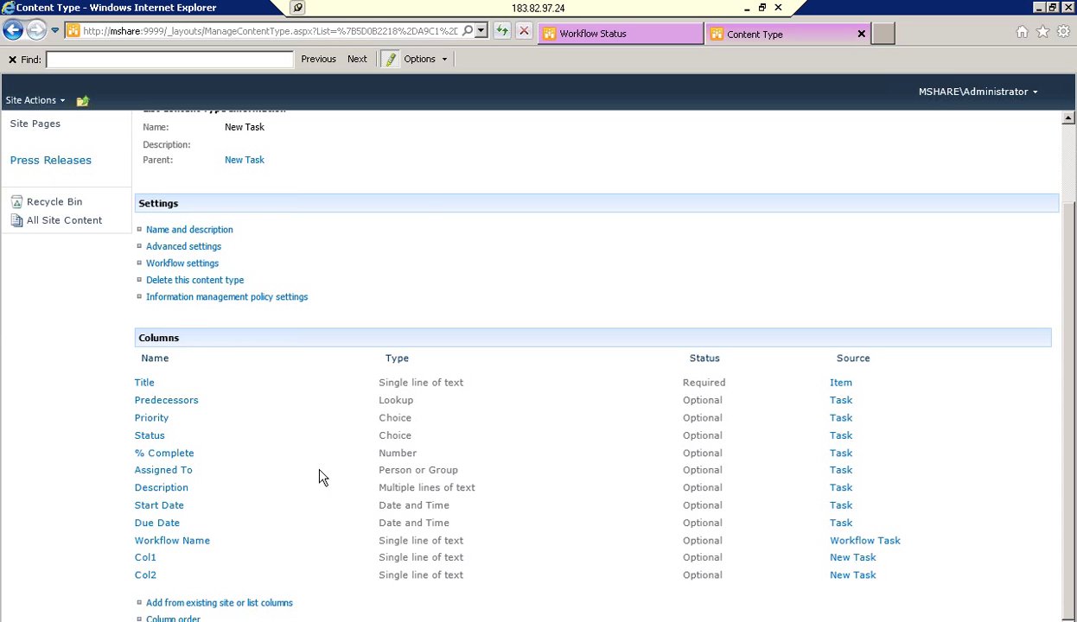
scroll(320, 477, "up", 3)
- Open the parent New Task site content type and examine its columns and the Source values
left_click(244, 258)
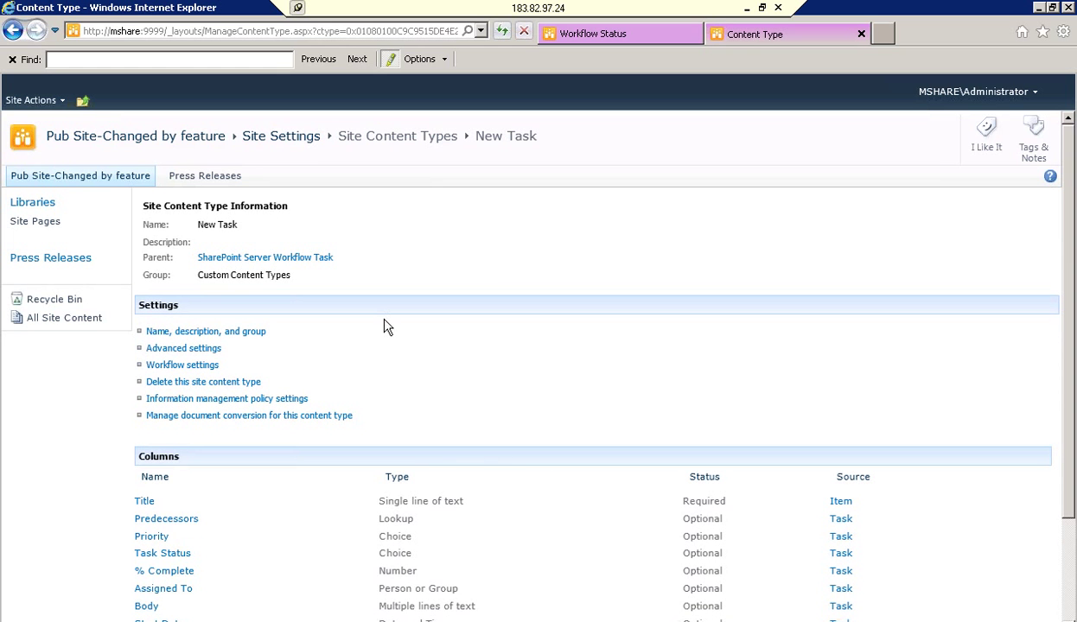
scroll(387, 327, "down", 2)
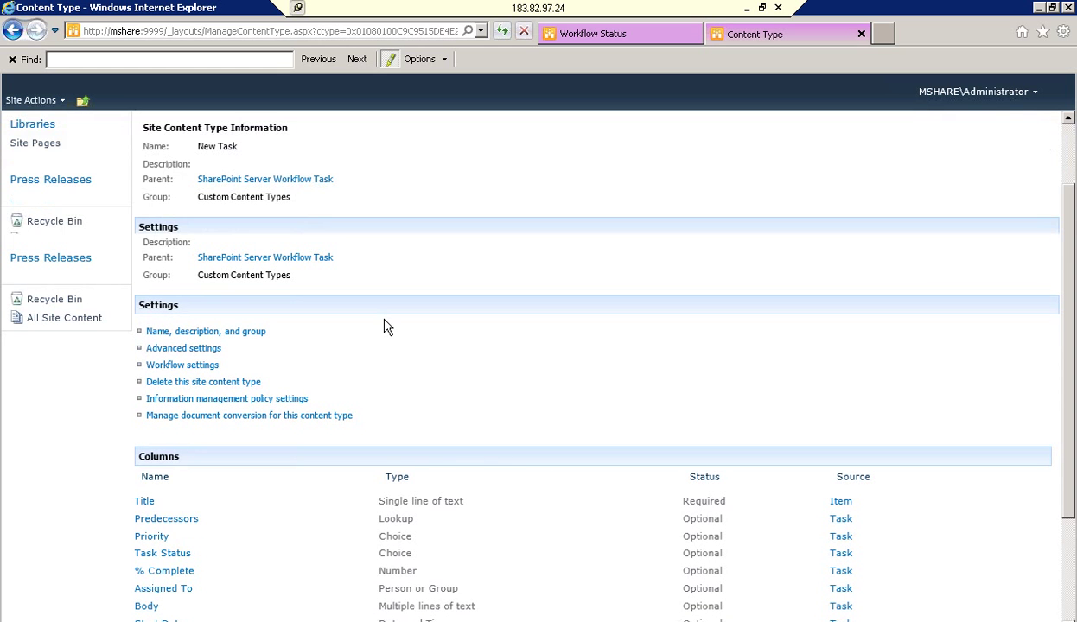
scroll(387, 327, "down", 2)
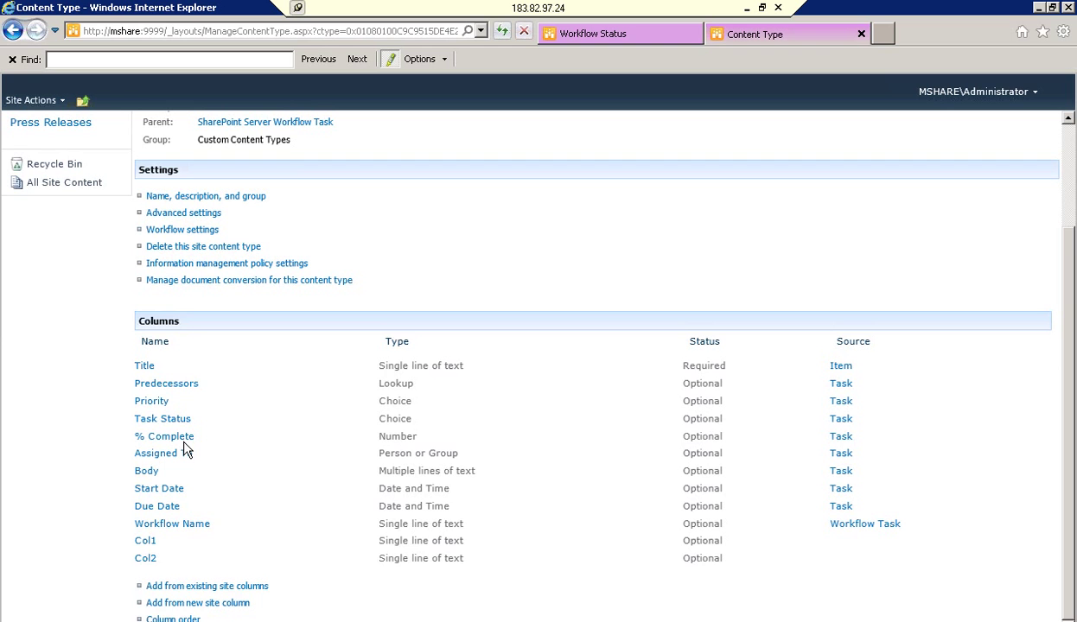
left_click(143, 389)
left_click(843, 385)
double_click(859, 348)
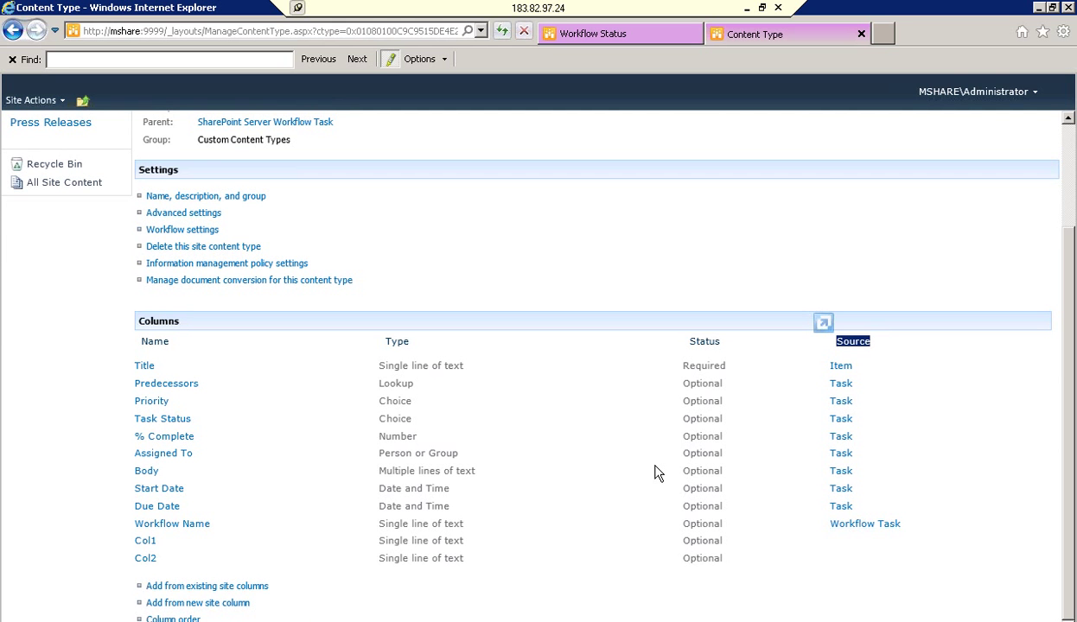
- Return to the list-level New Task content type and review the sources of Col1 and Col2
key("BackSpace")
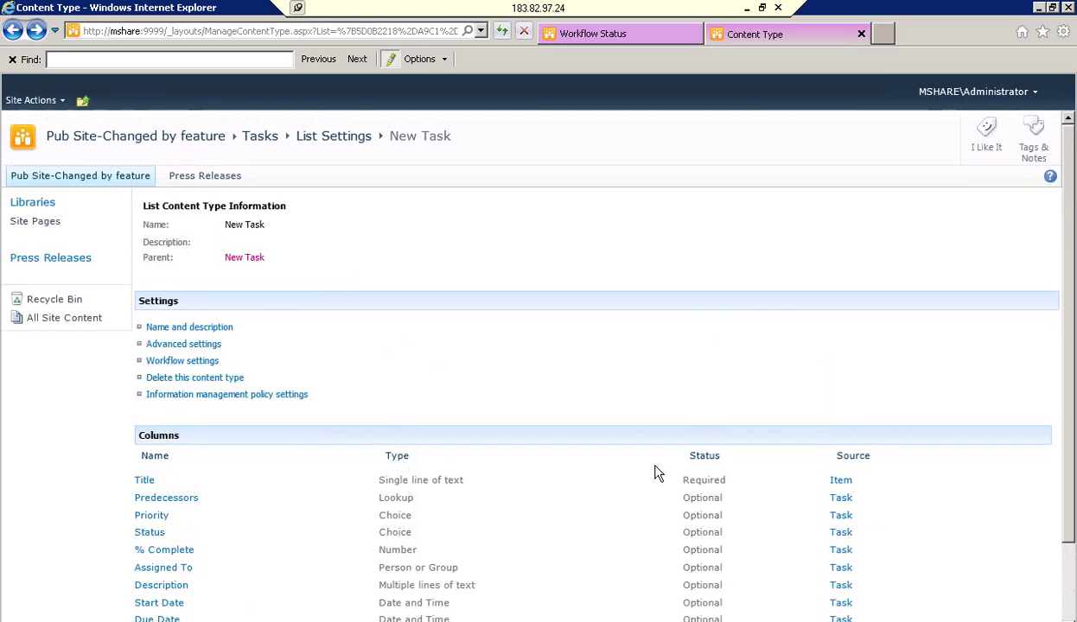
scroll(655, 473, "down", 2)
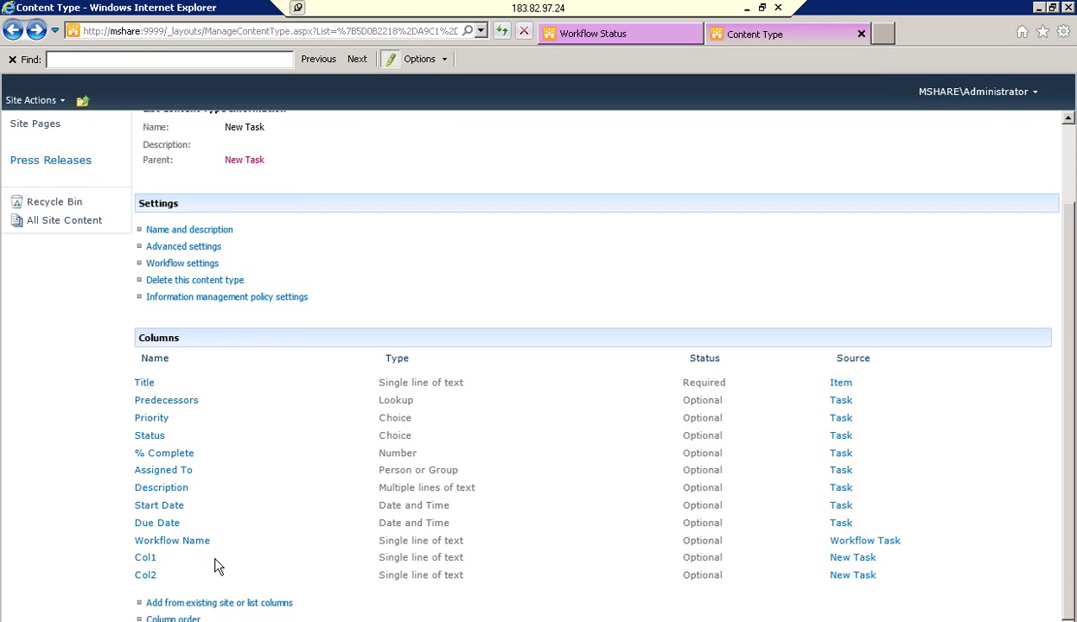
scroll(216, 566, "up", 2)
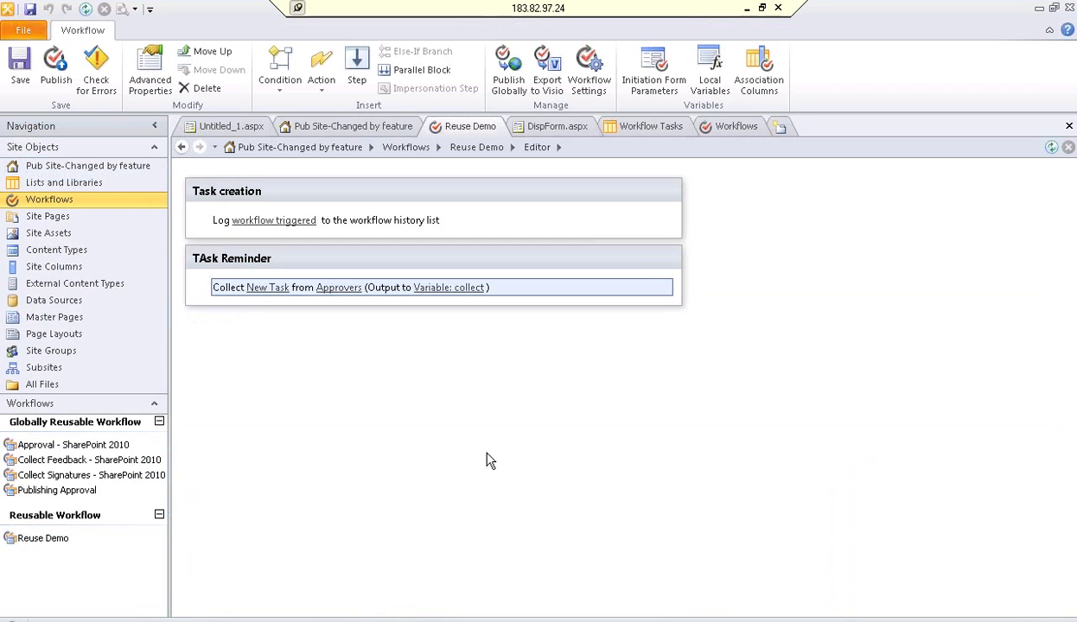
- In SharePoint Designer, add a Start Custom Task Process action after the Collect action in the TAsk Reminder step and open its task process definition
left_click(550, 231)
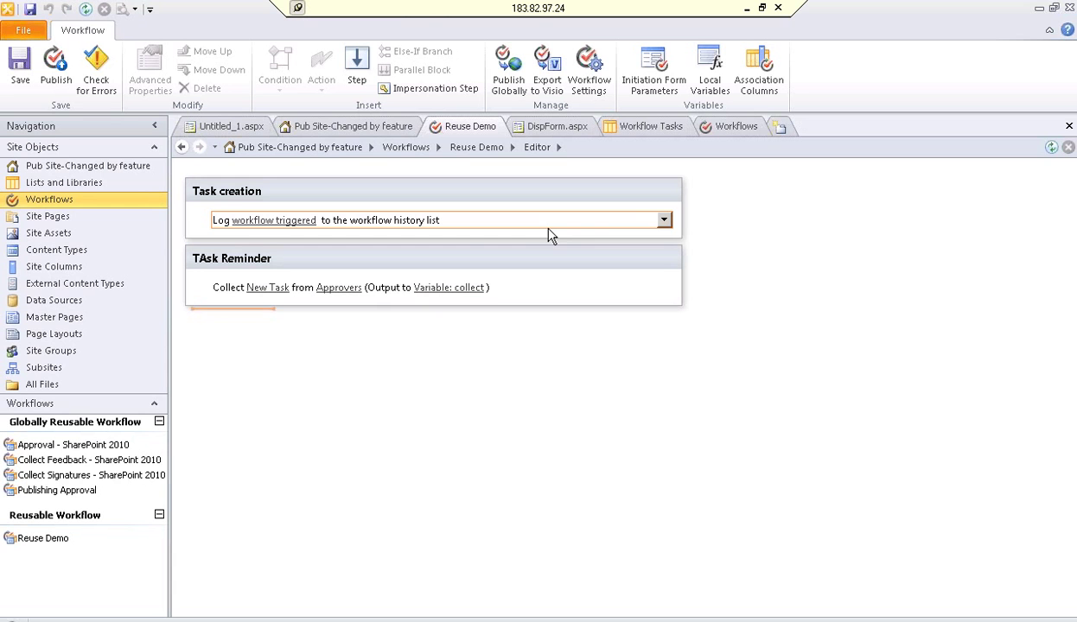
left_click(302, 294)
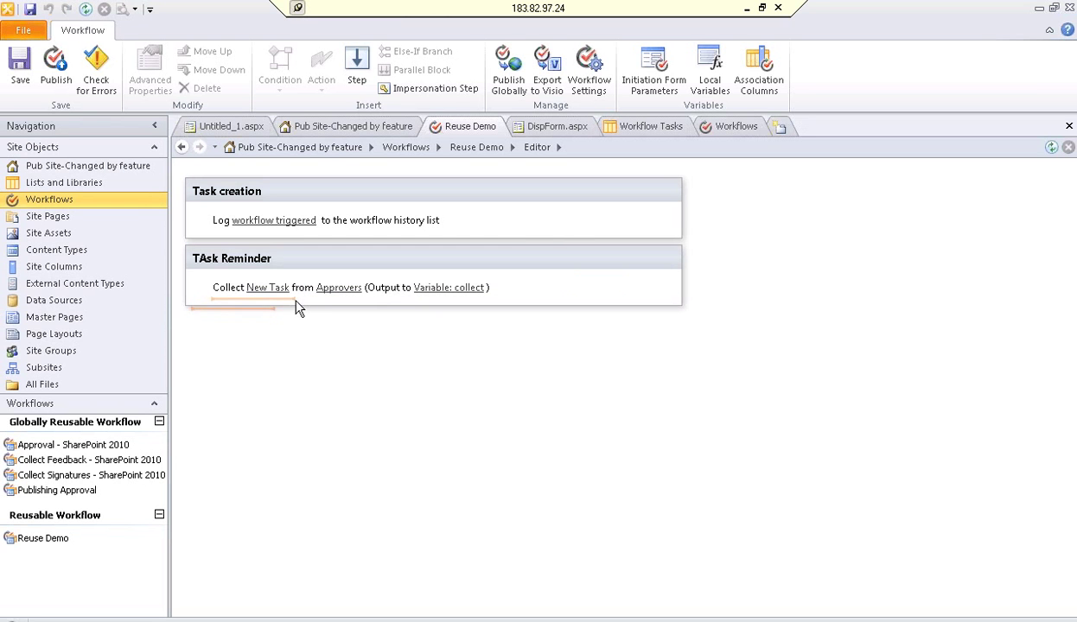
left_click(295, 301)
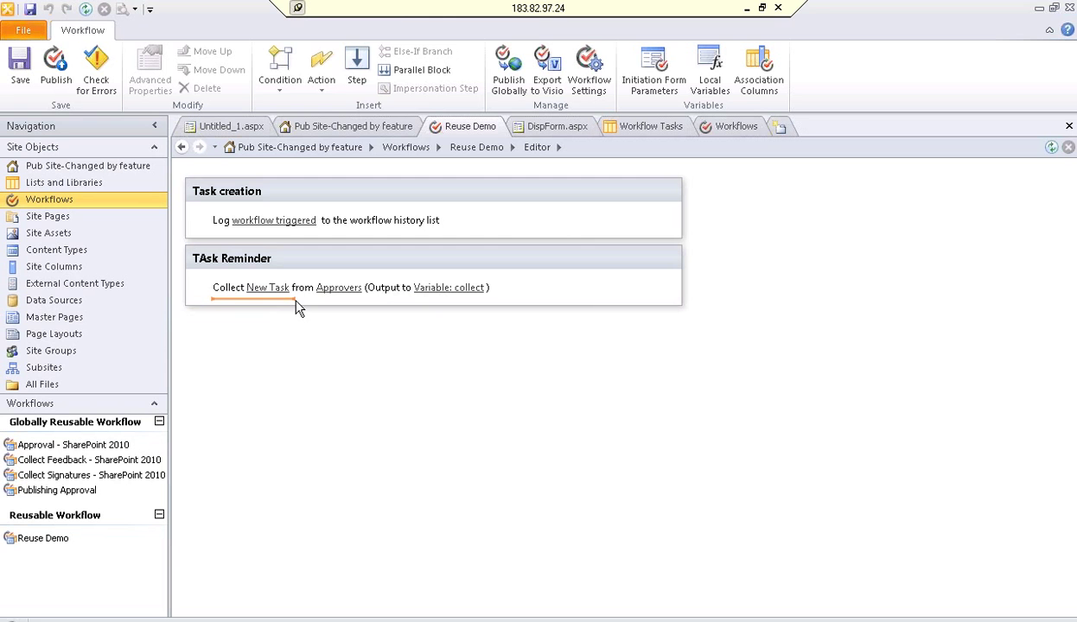
left_click(323, 92)
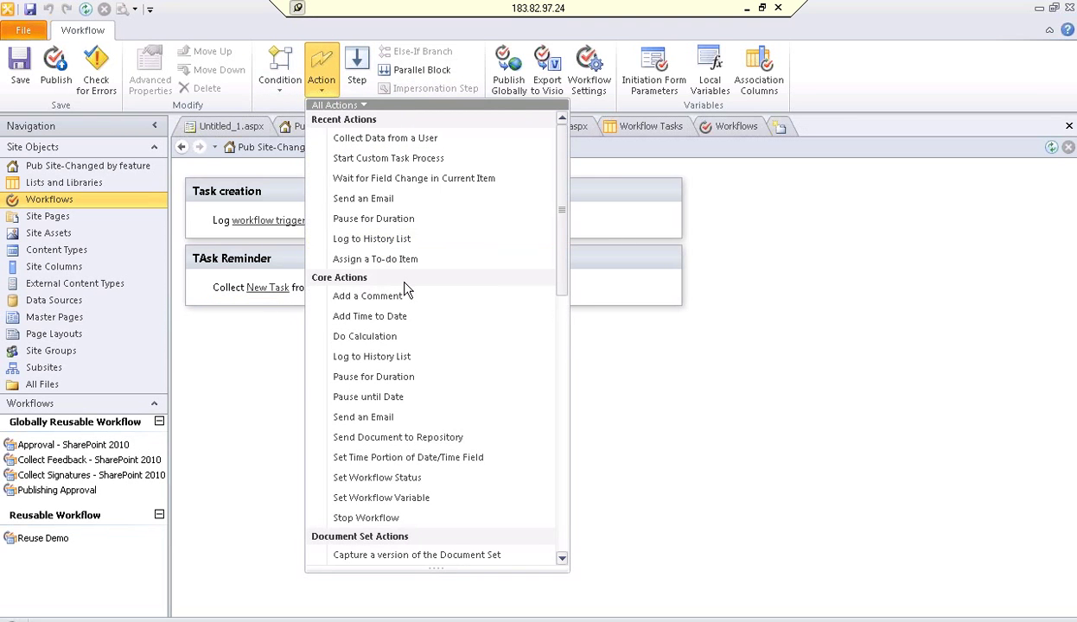
left_click(411, 161)
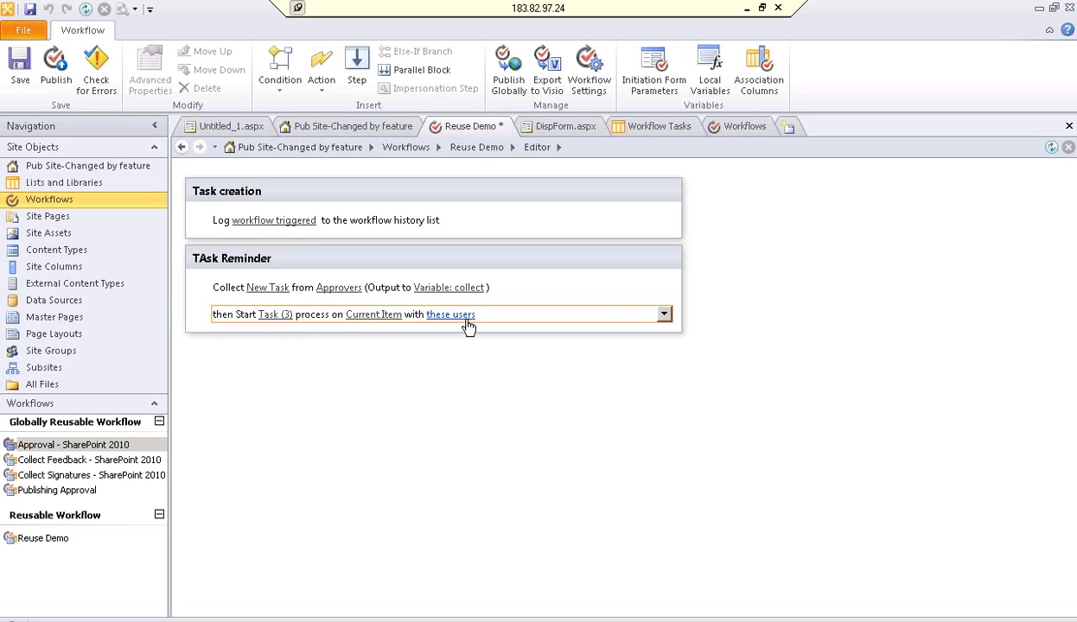
left_click(270, 321)
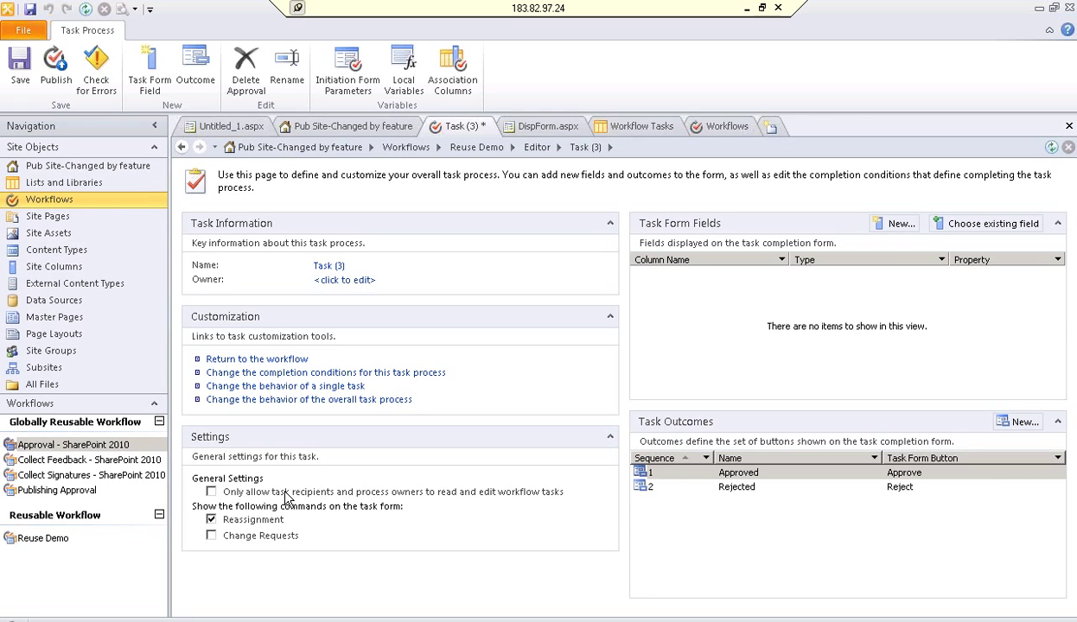
- Switch to Internet Explorer and open the permissions of the first Reuse Task item in the Tasks list
key("alt+Tab")
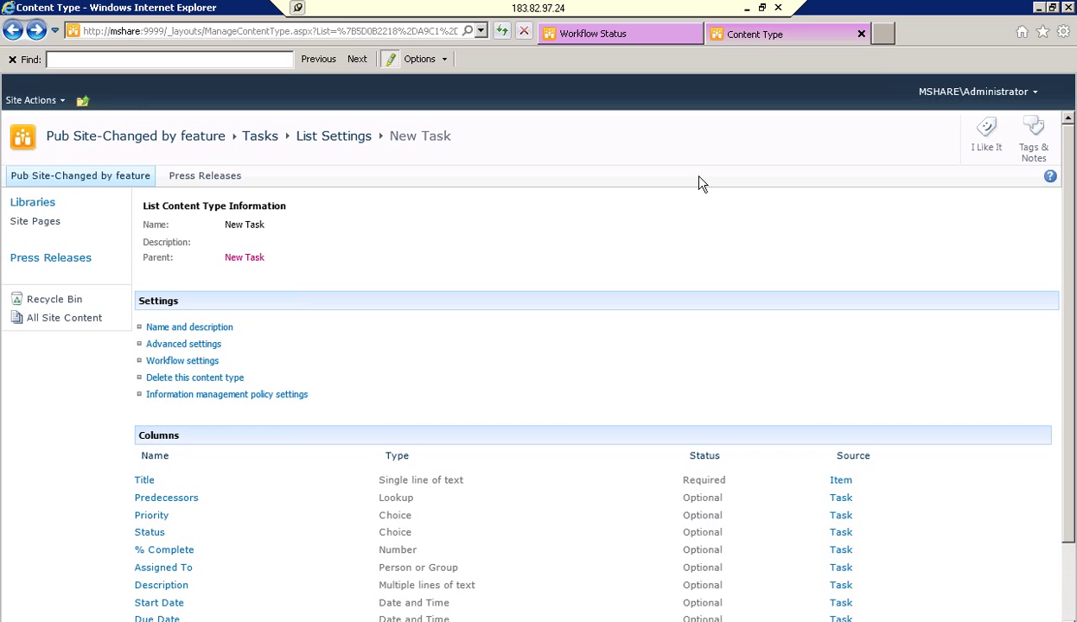
key("BackSpace")
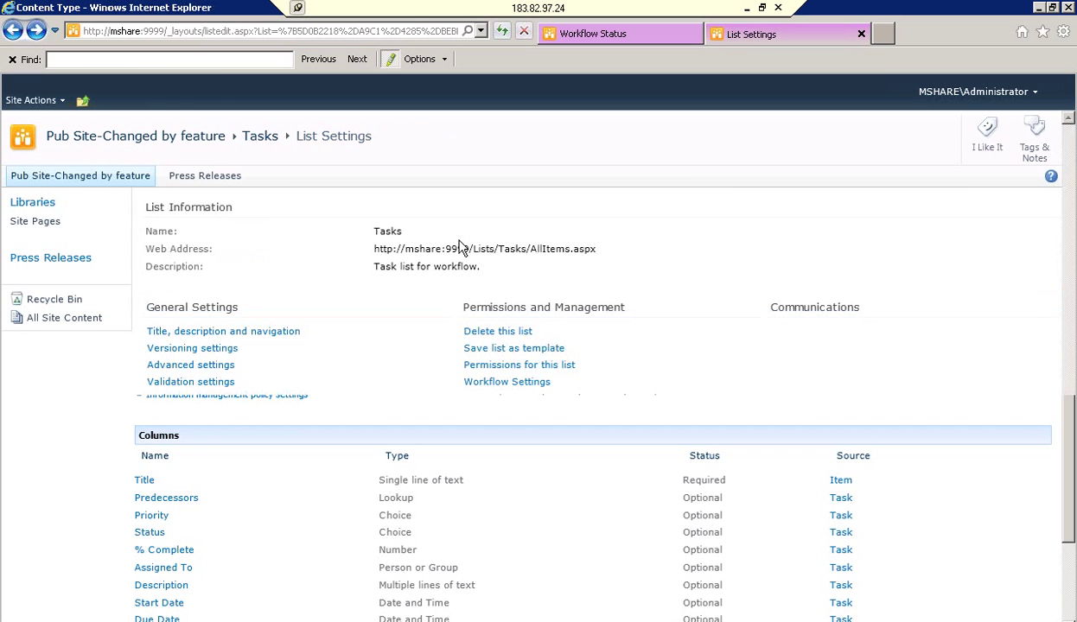
left_click(460, 248)
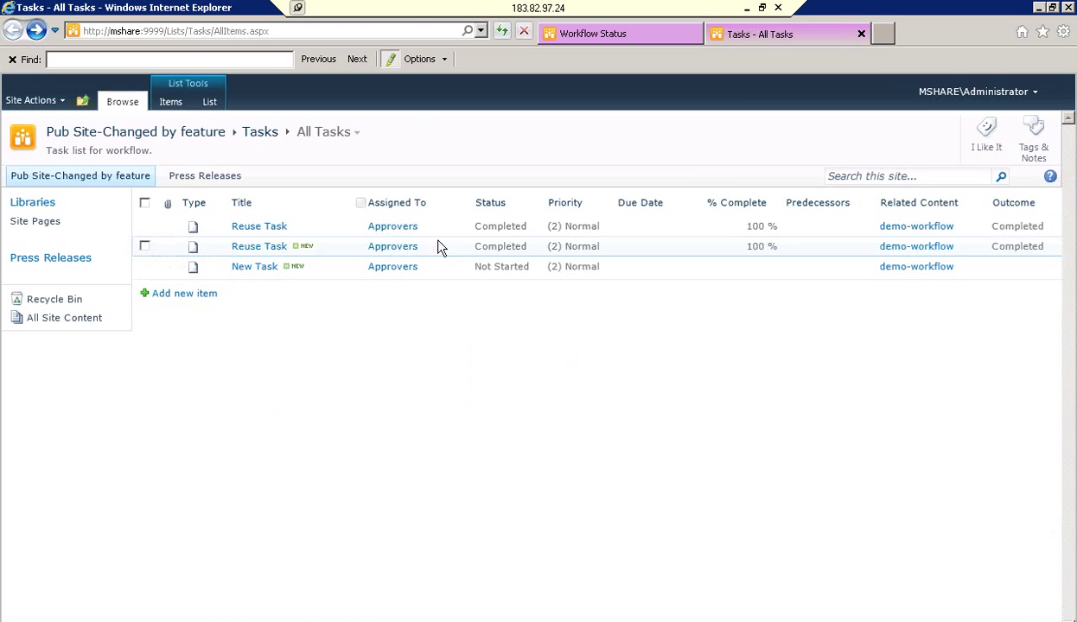
left_click(347, 230)
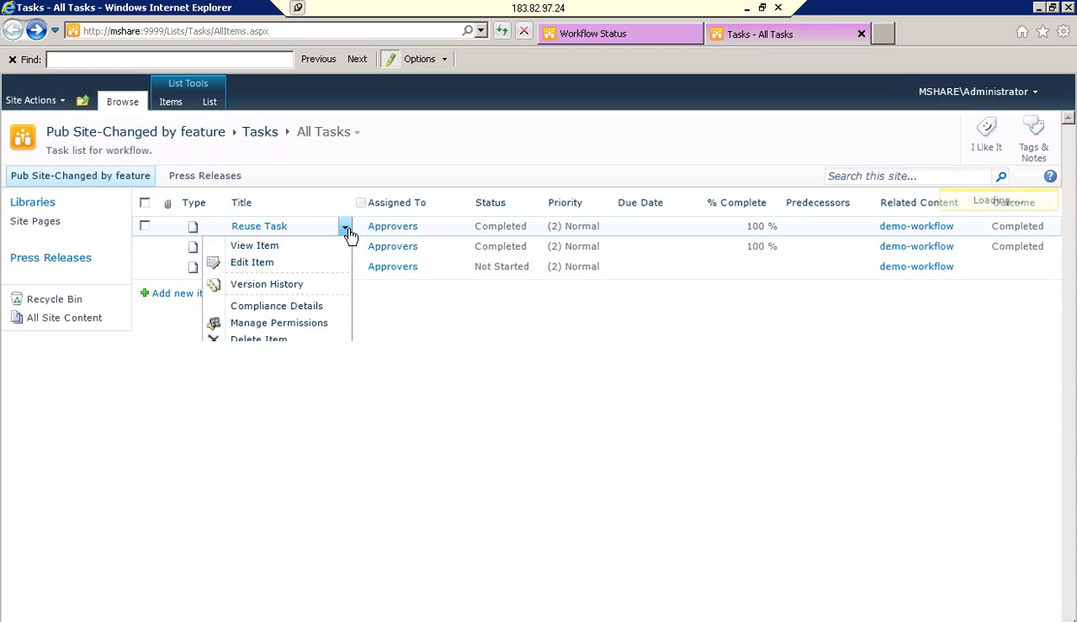
left_click(310, 331)
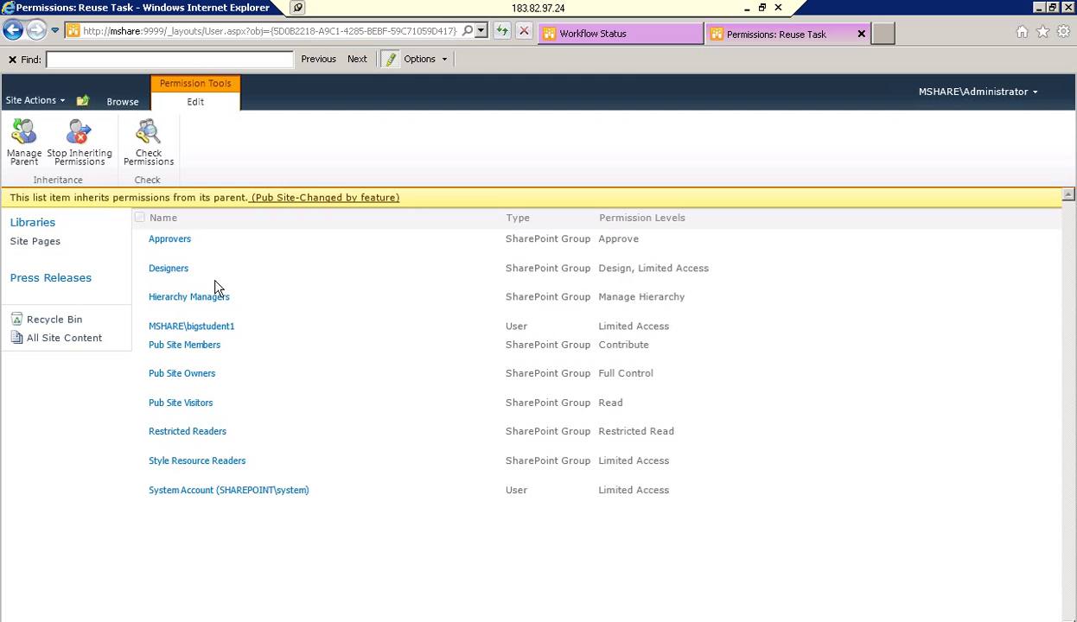
- Stop inheriting permissions for the Reuse Task item, select all its permission entries, and return to the All Tasks view
left_click(83, 167)
key("Return")
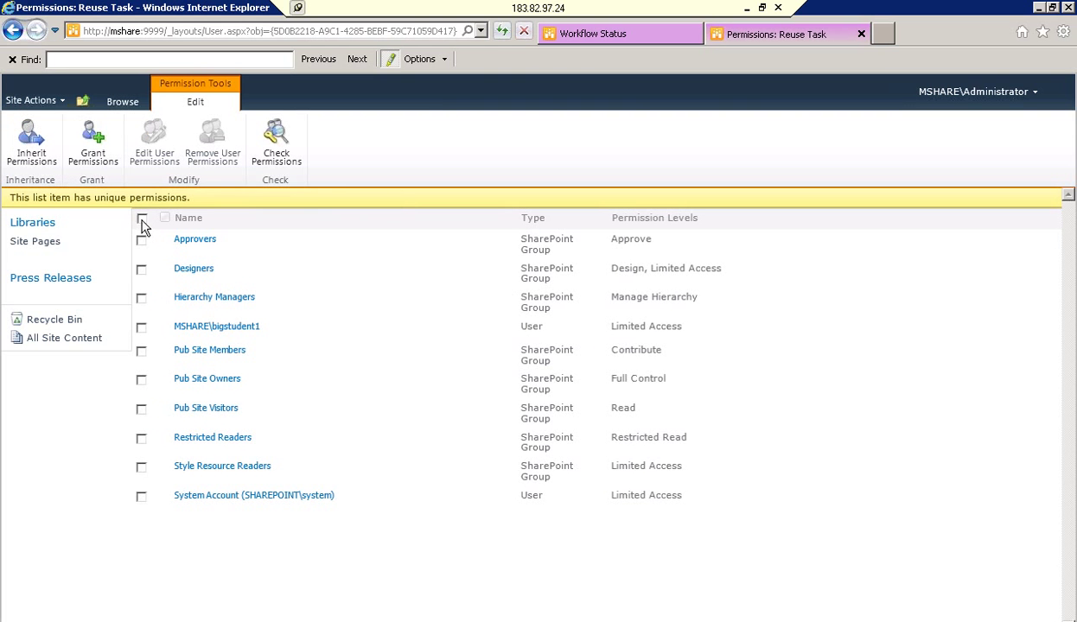
left_click(143, 220)
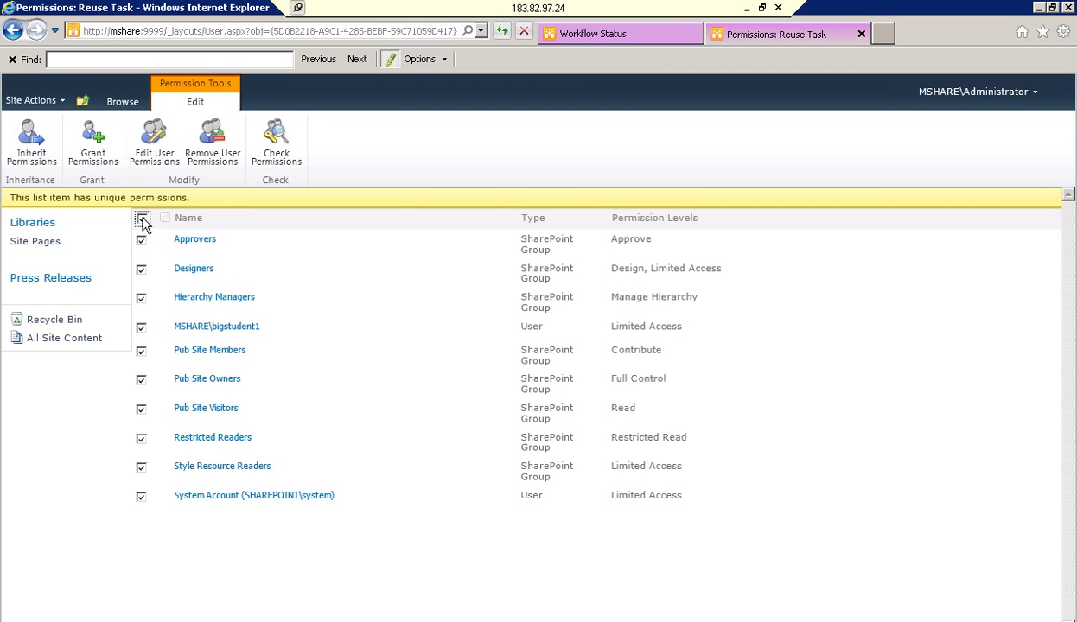
left_click(13, 33)
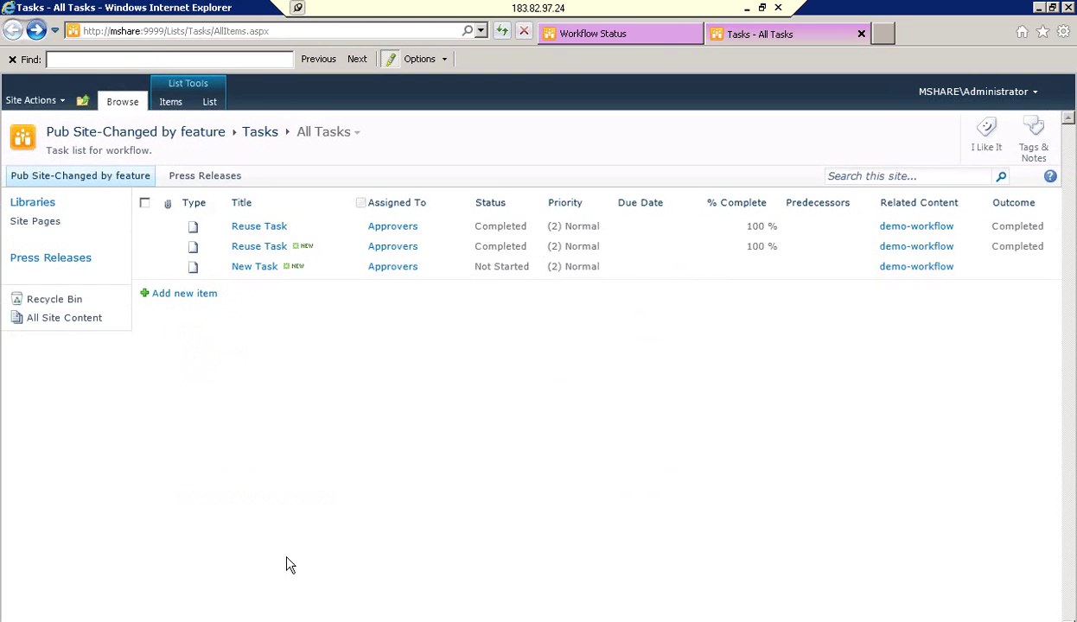
- Switch back to SharePoint Designer and open the behavior of a single task for the Task (3) process
key("alt+Tab")
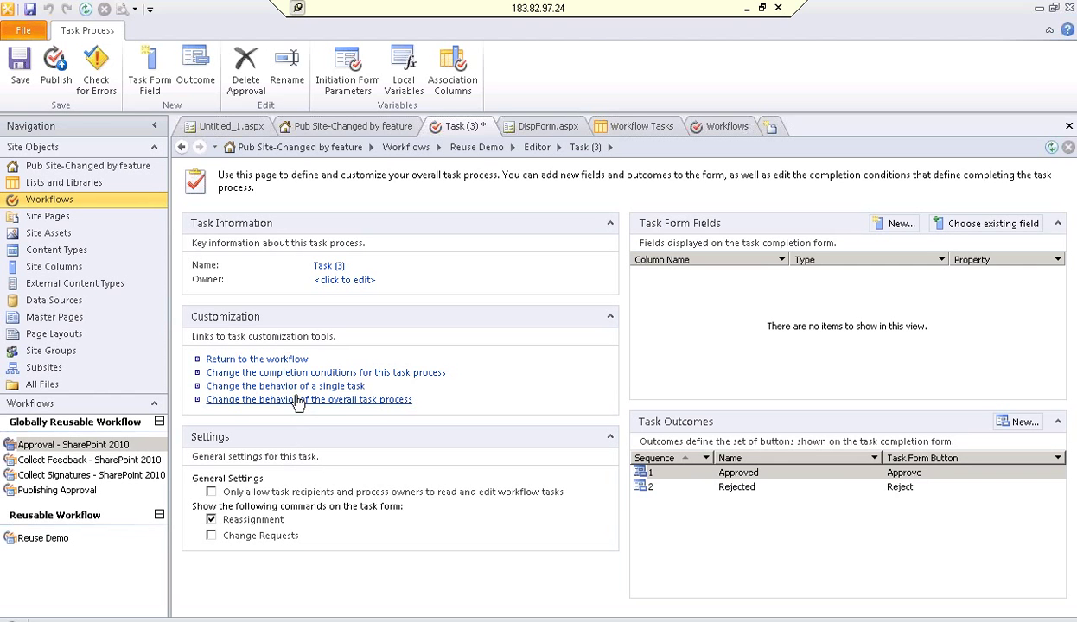
left_click(350, 389)
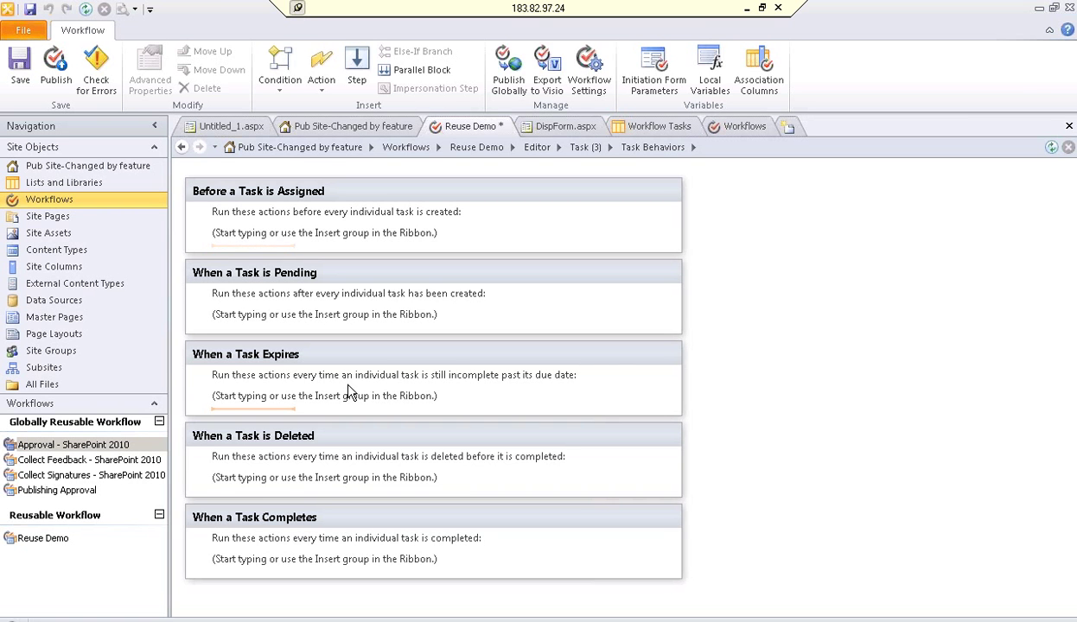
left_click(349, 393)
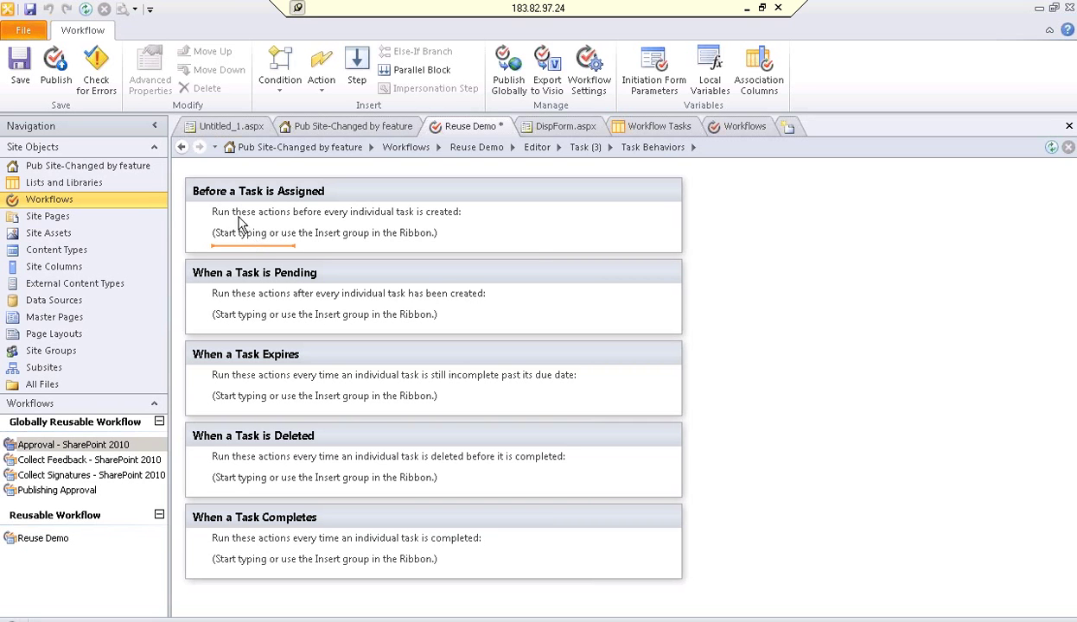
- Add a Send an Email action to the Before a Task is Assigned block
left_click(214, 194)
left_click(214, 197)
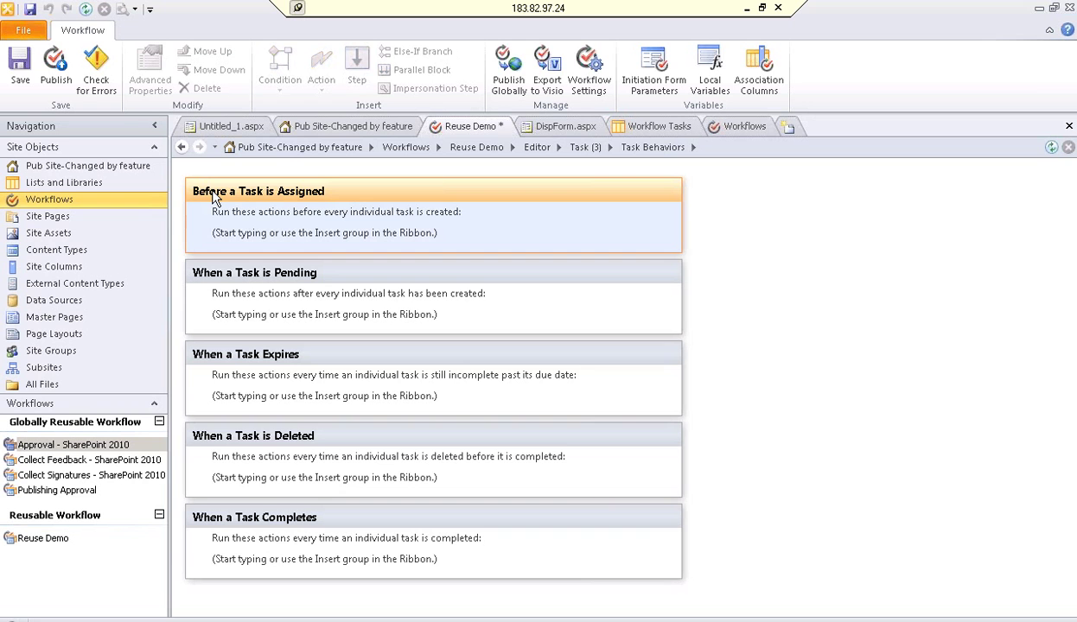
left_click(292, 228)
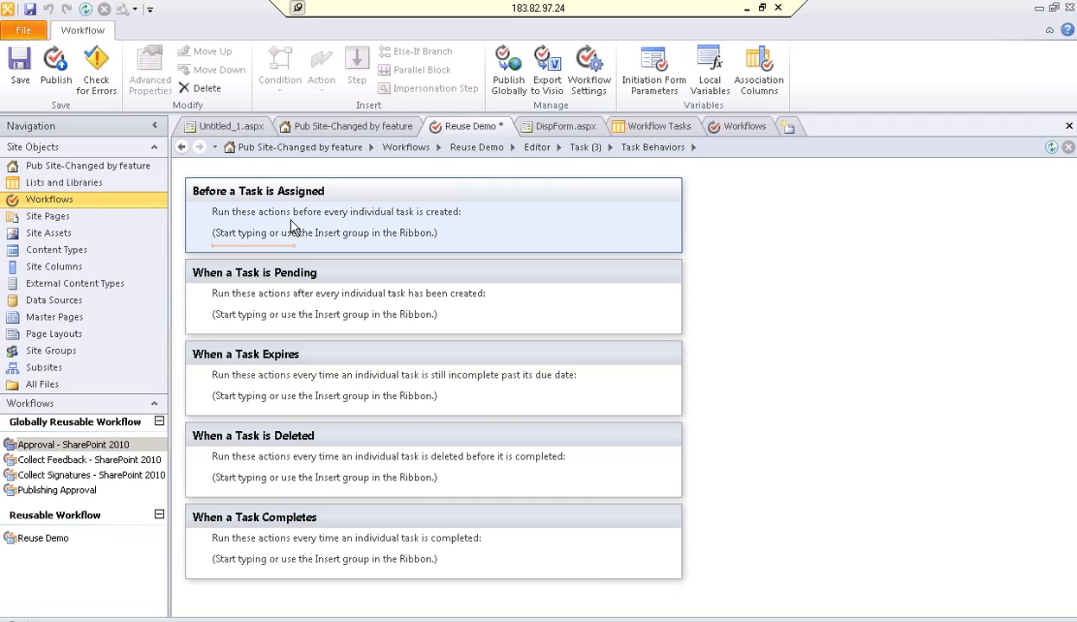
left_click(304, 243)
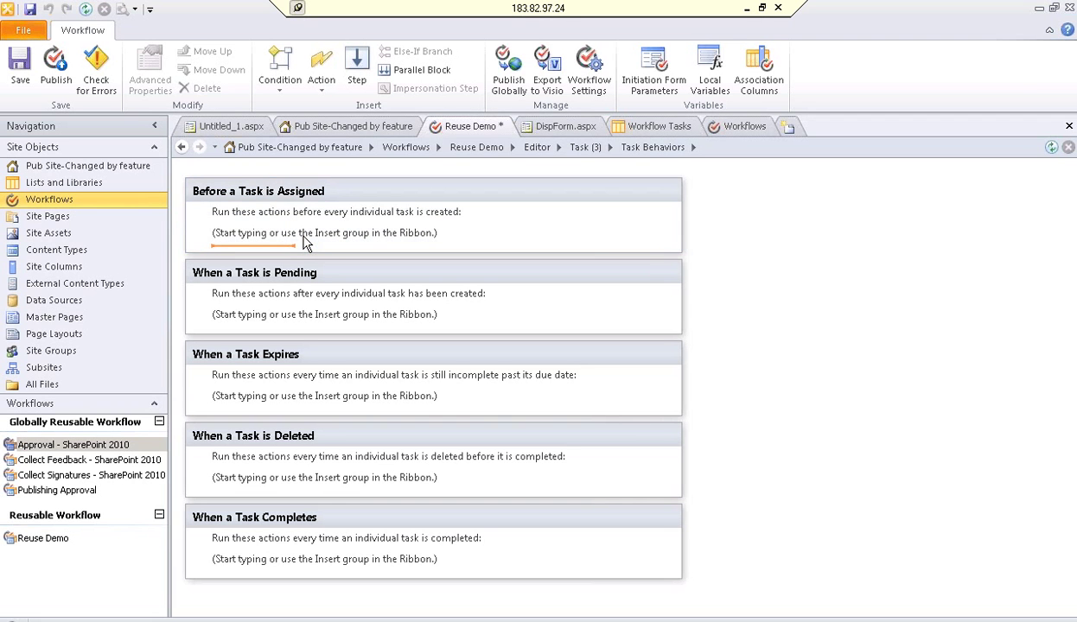
left_click(321, 91)
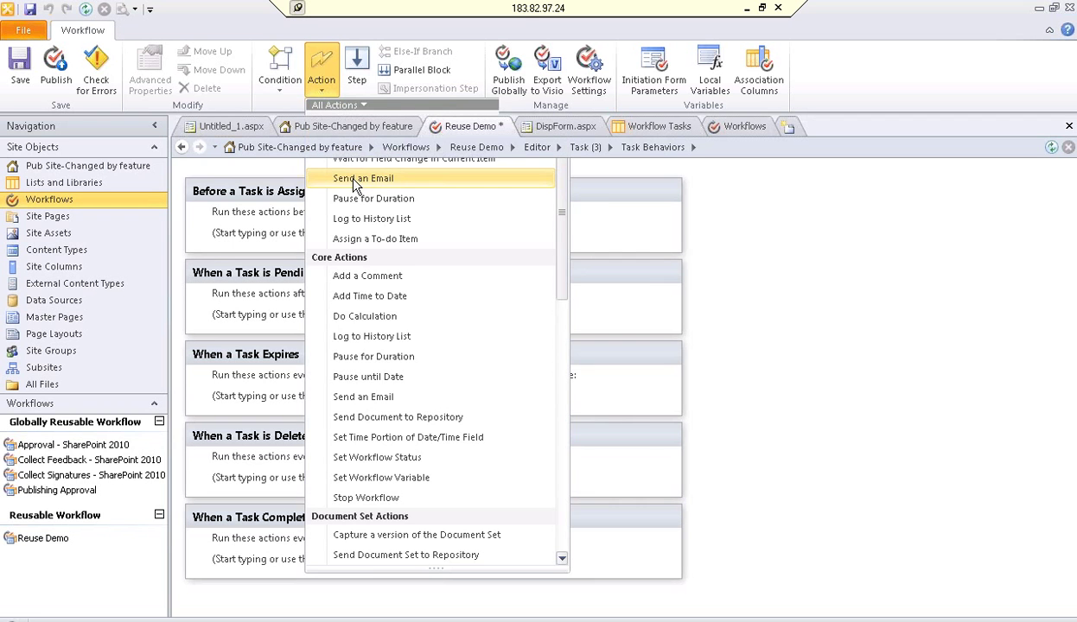
left_click(354, 182)
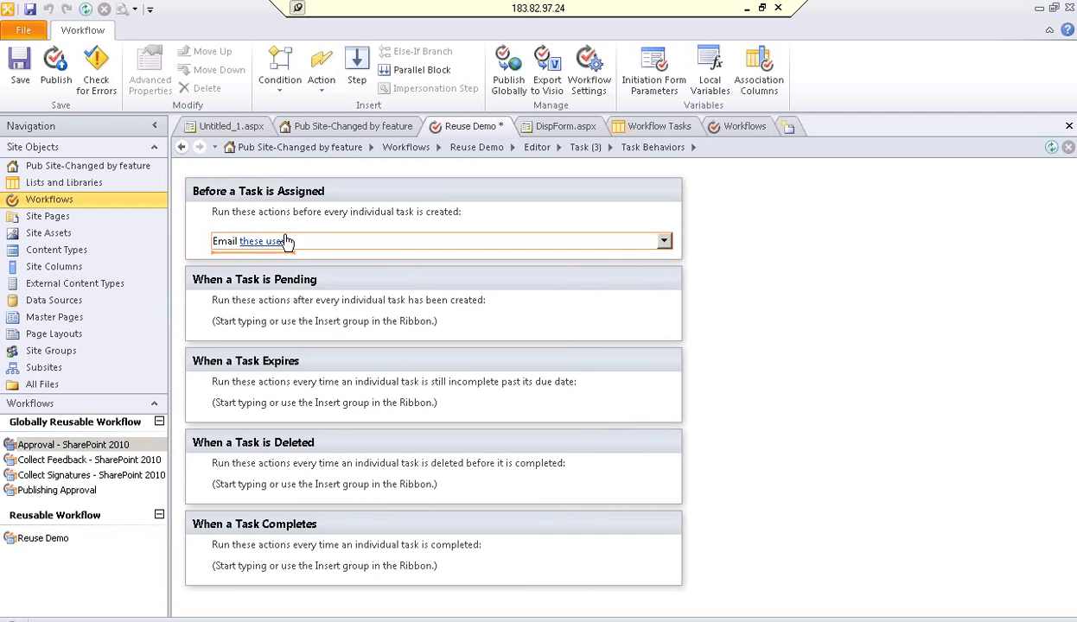
- Examine the When a Task is Pending and When a Task Expires blocks of the task behaviors
left_click(249, 301)
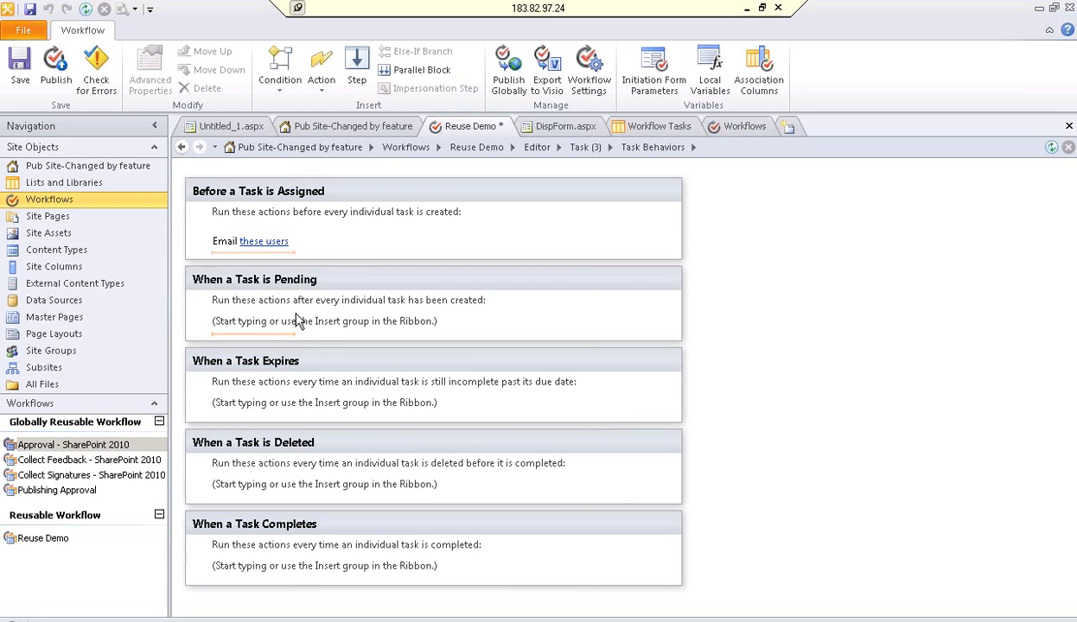
left_click(313, 331)
left_click(281, 390)
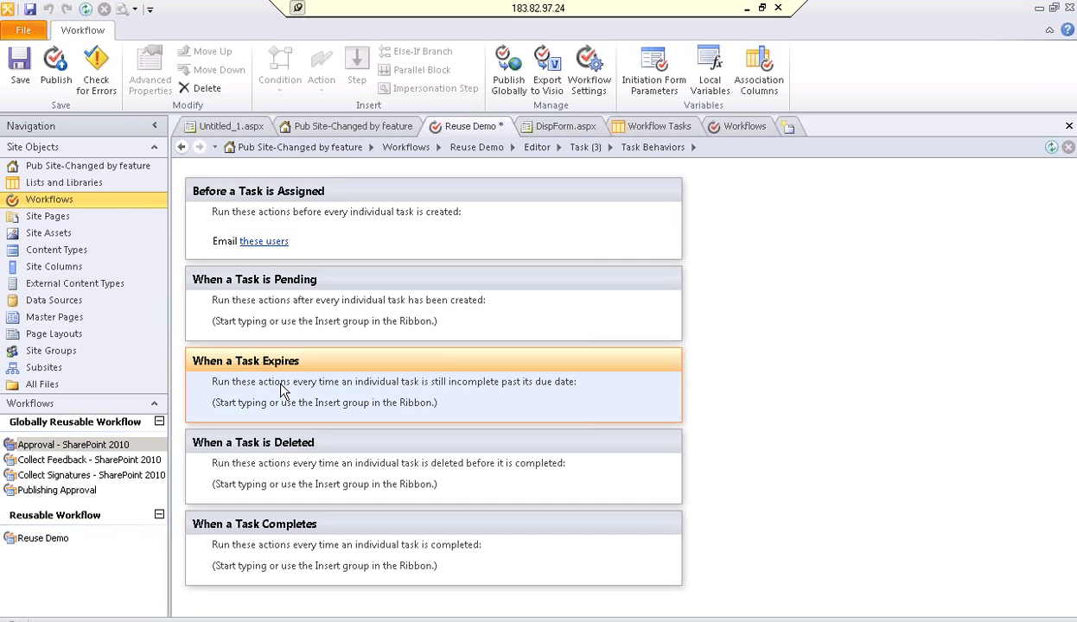
left_click(310, 405)
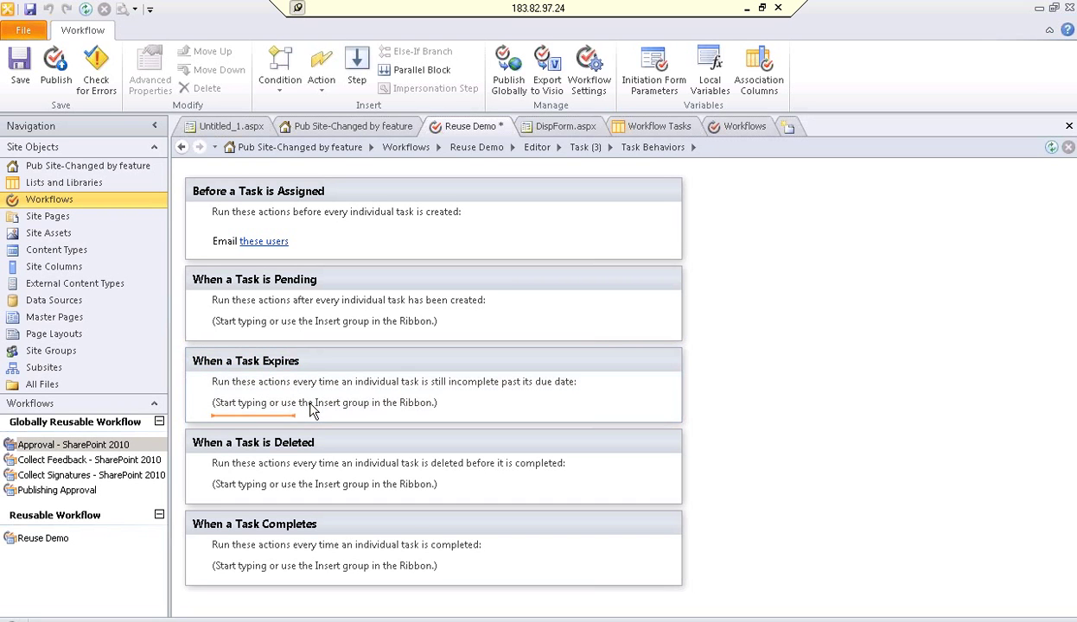
left_click(269, 367)
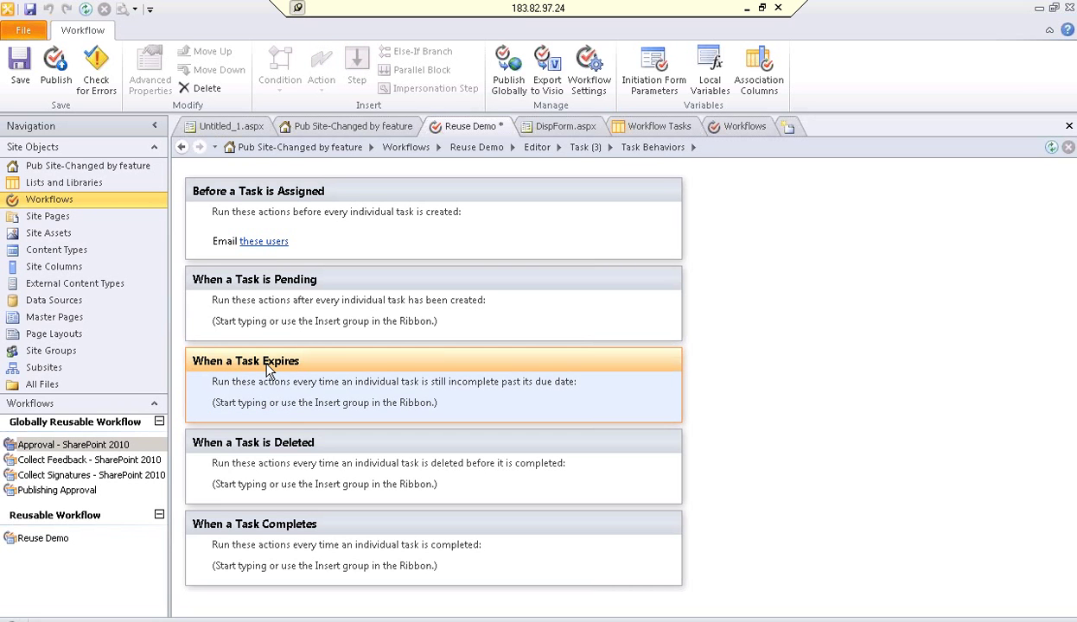
- Examine the When a Task Expires, When a Task is Deleted and When a Task Completes blocks of the task behaviors
left_click(290, 408)
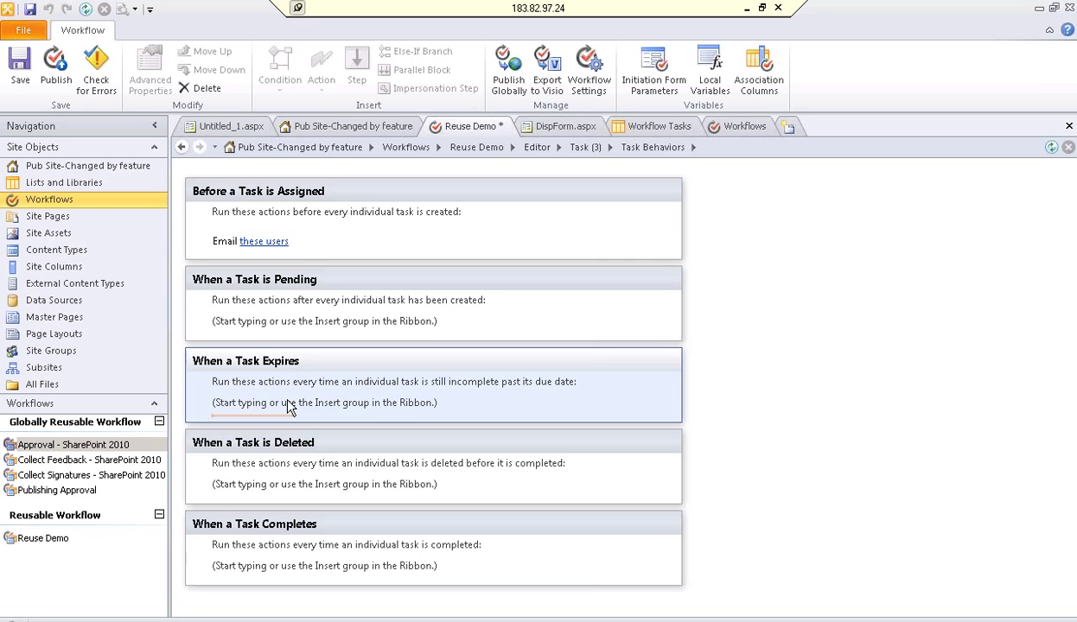
left_click(336, 489)
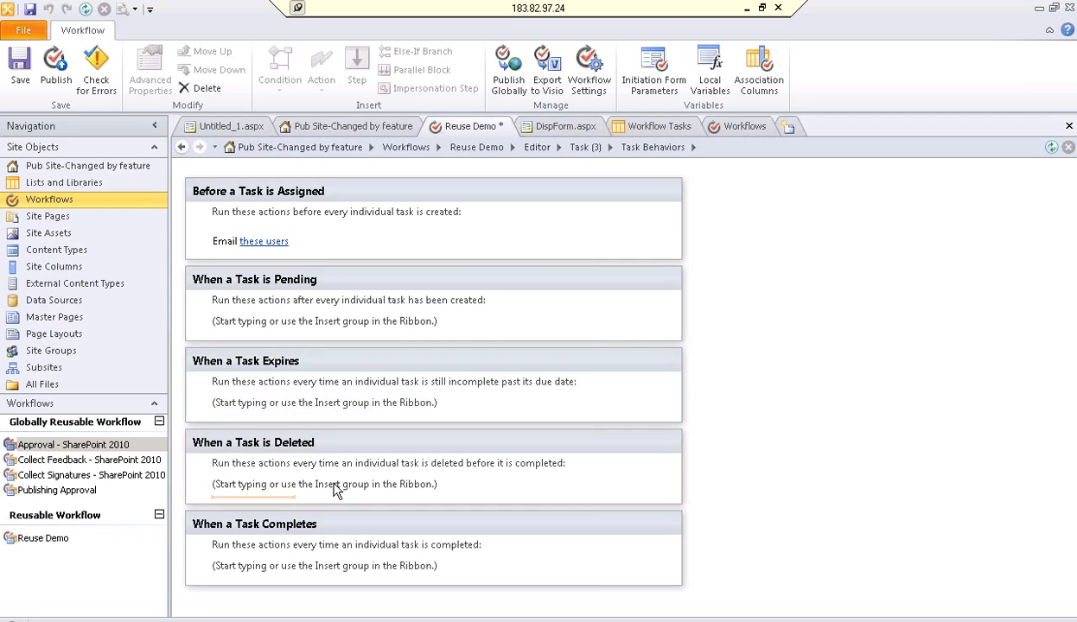
left_click(385, 448)
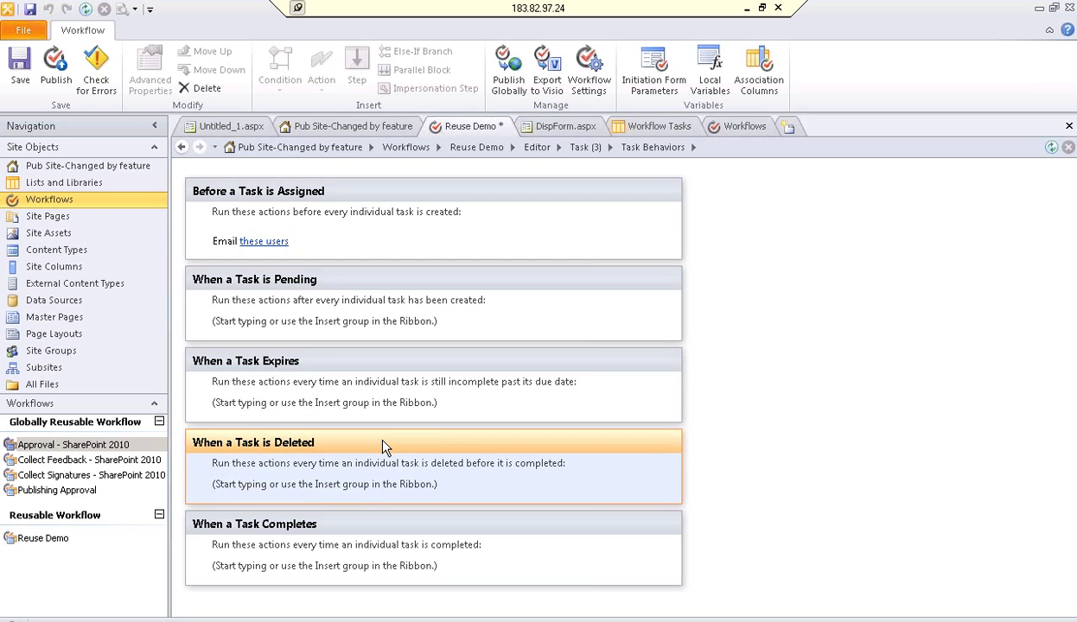
left_click(325, 486)
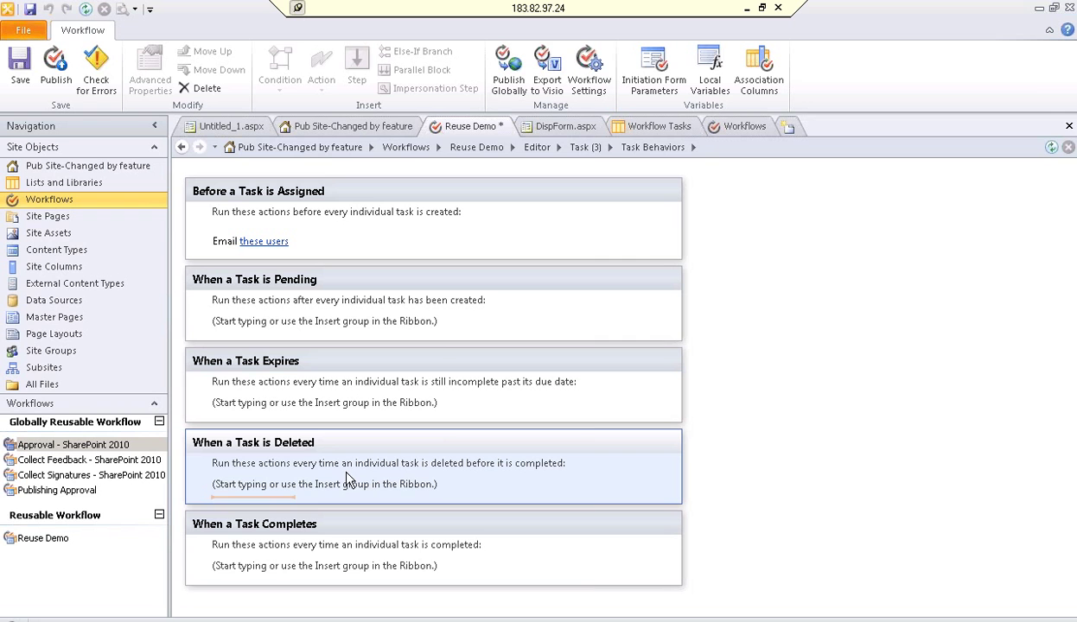
left_click(285, 575)
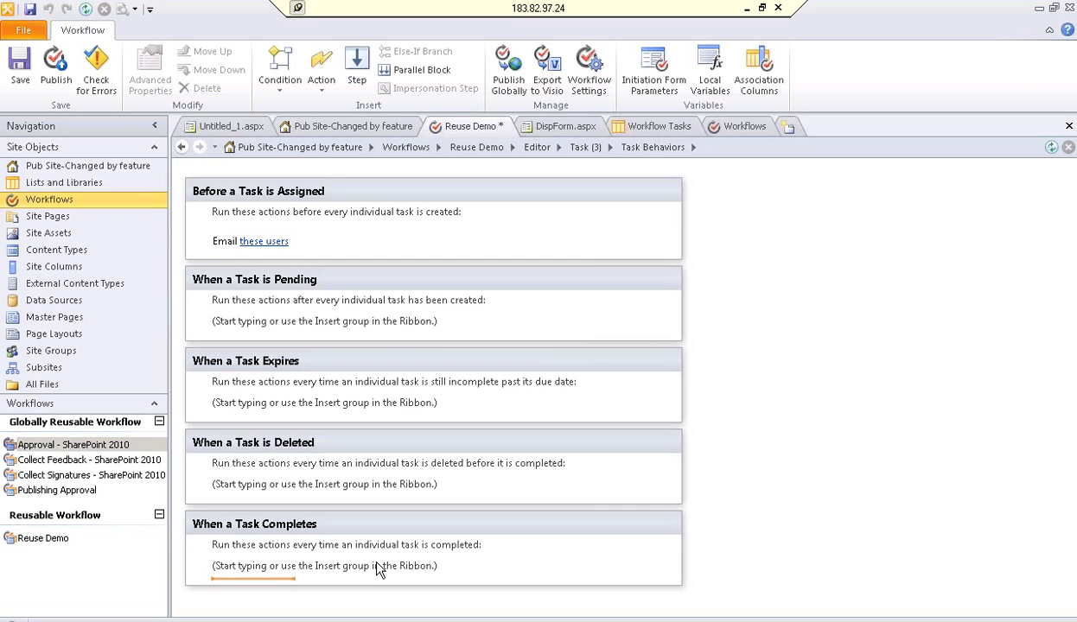
left_click(302, 525)
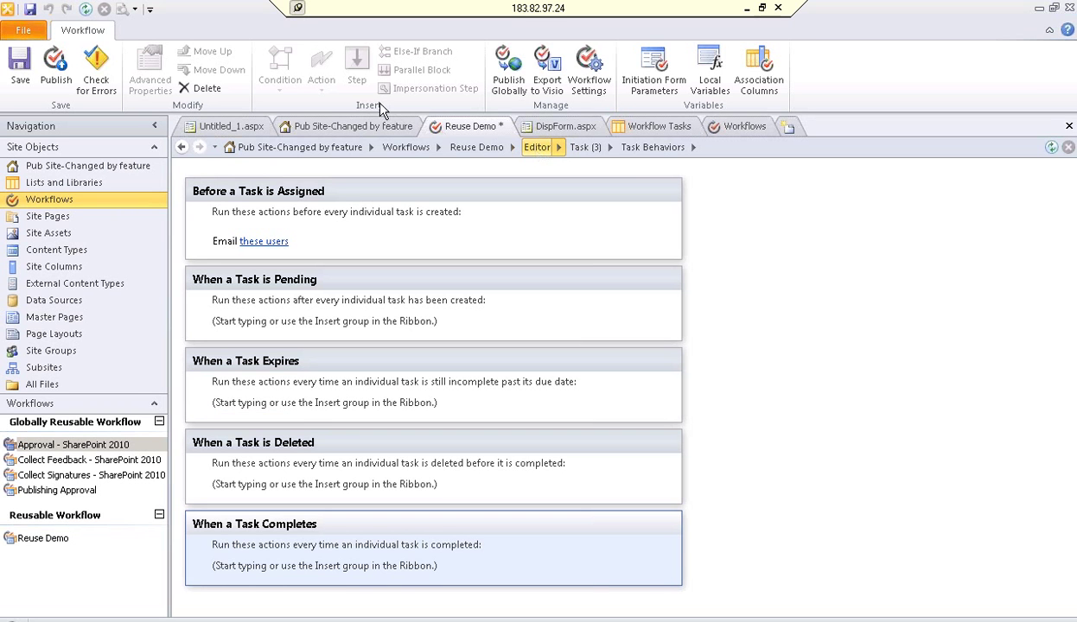
- Look through the core and list actions available for the Before a Task is Assigned block
left_click(336, 312)
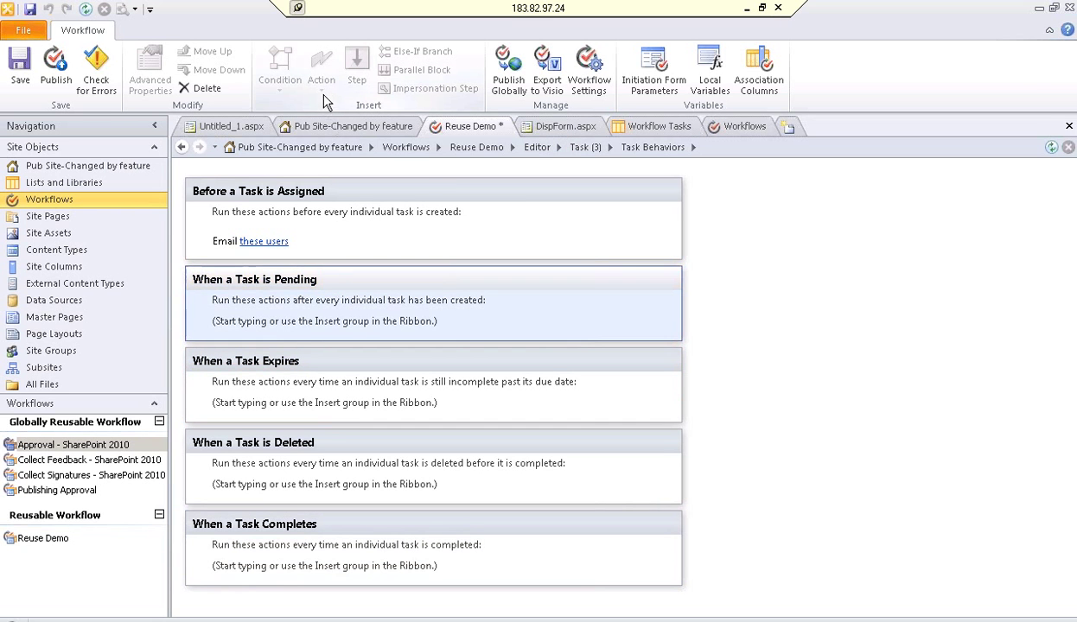
left_click(292, 194)
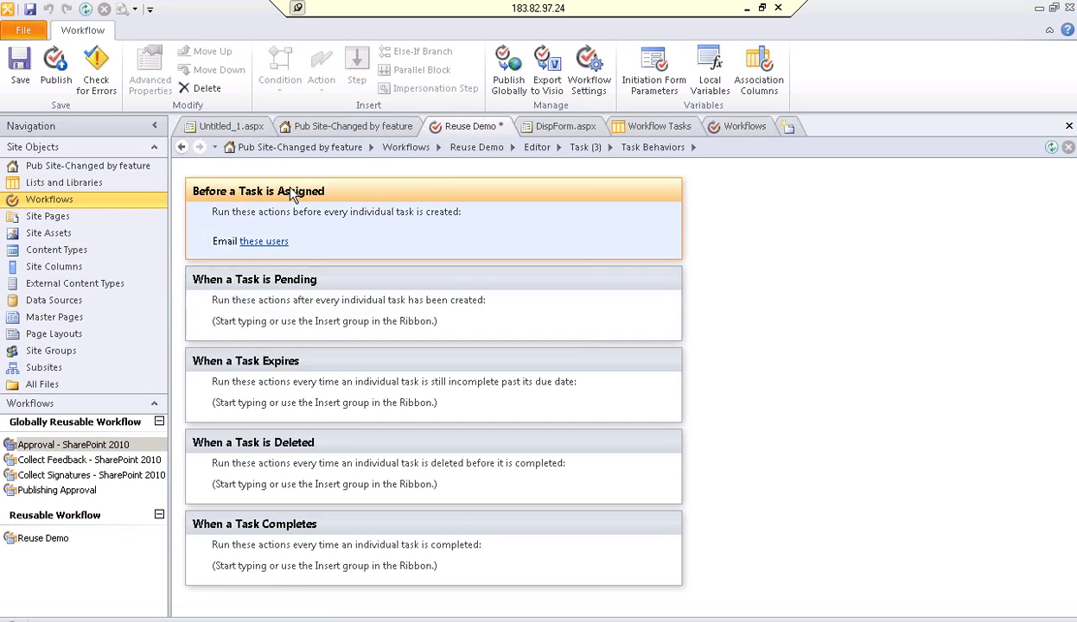
left_click(303, 244)
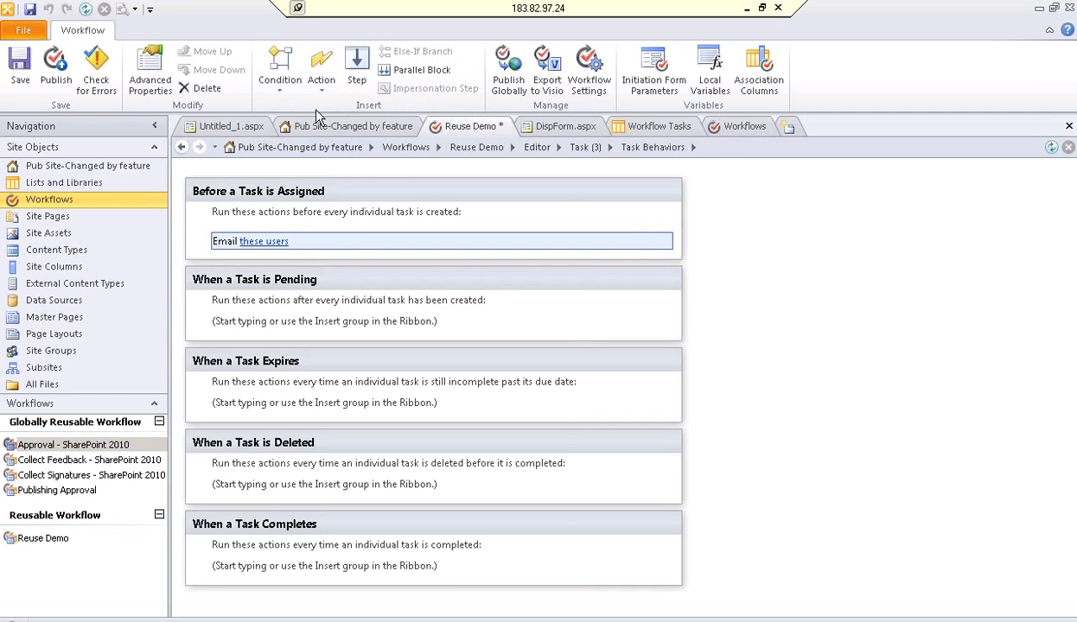
left_click(318, 97)
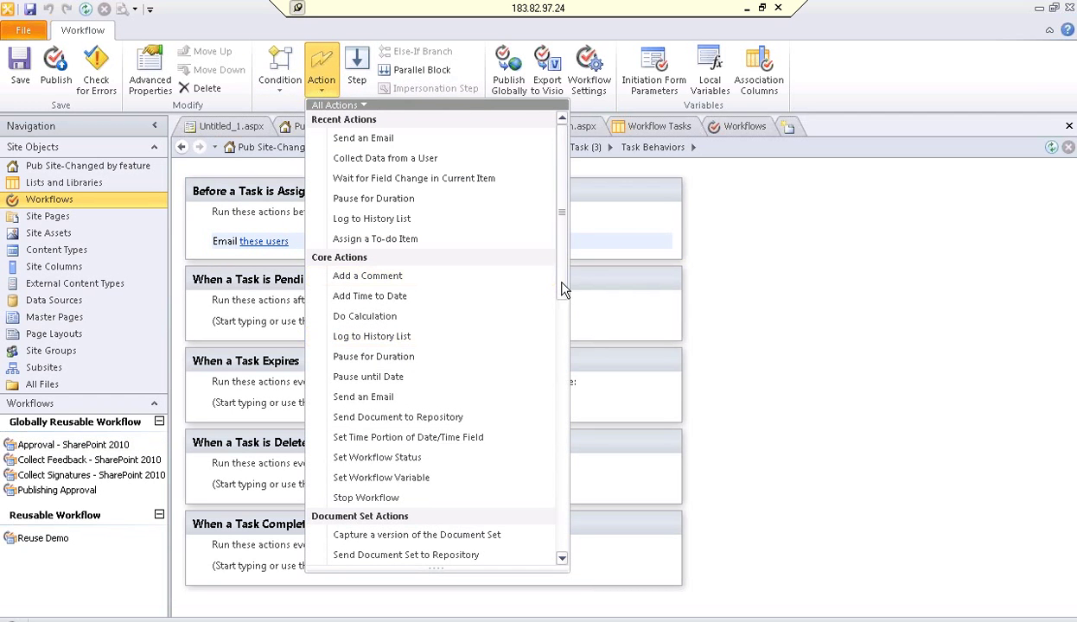
left_click_drag(564, 306, 557, 449)
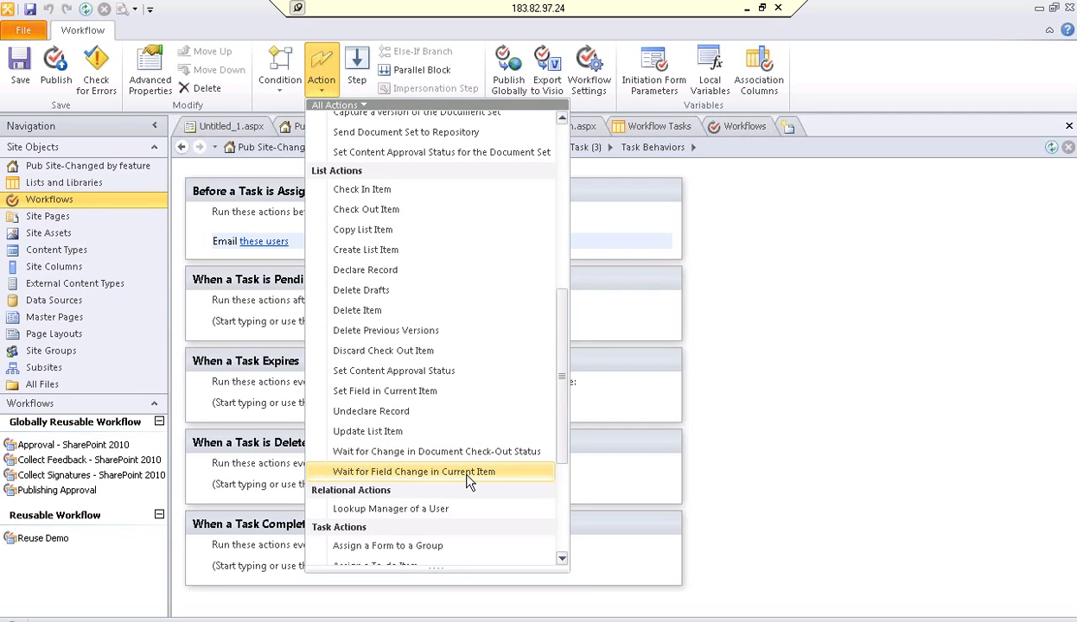
left_click(255, 448)
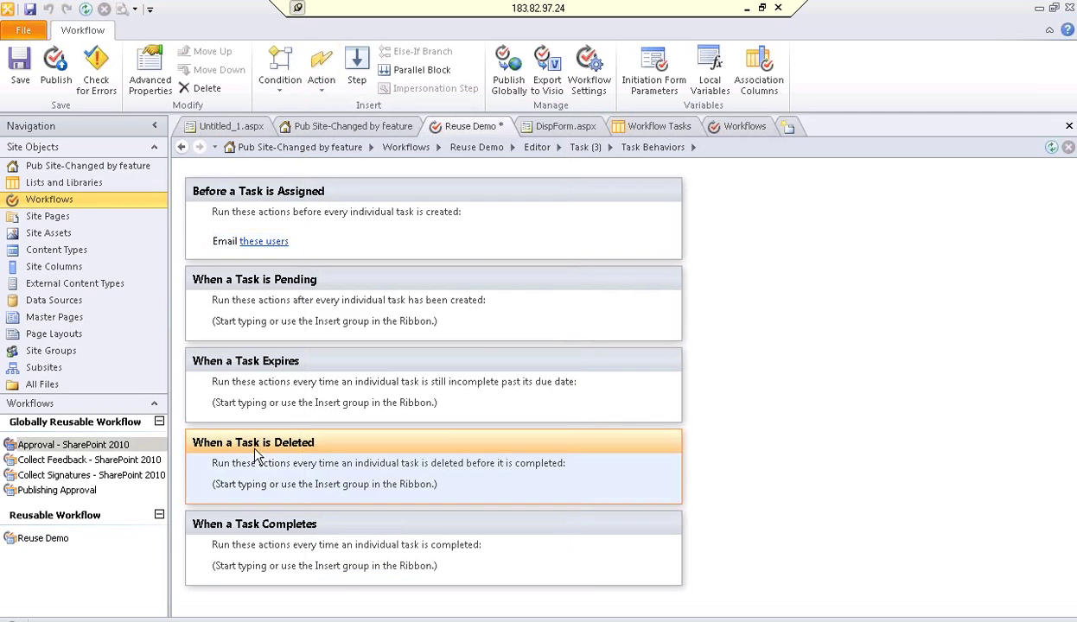
- Review the Task Behavior Actions and Utility Actions available for the When a Task Completes block without adding one
left_click(278, 486)
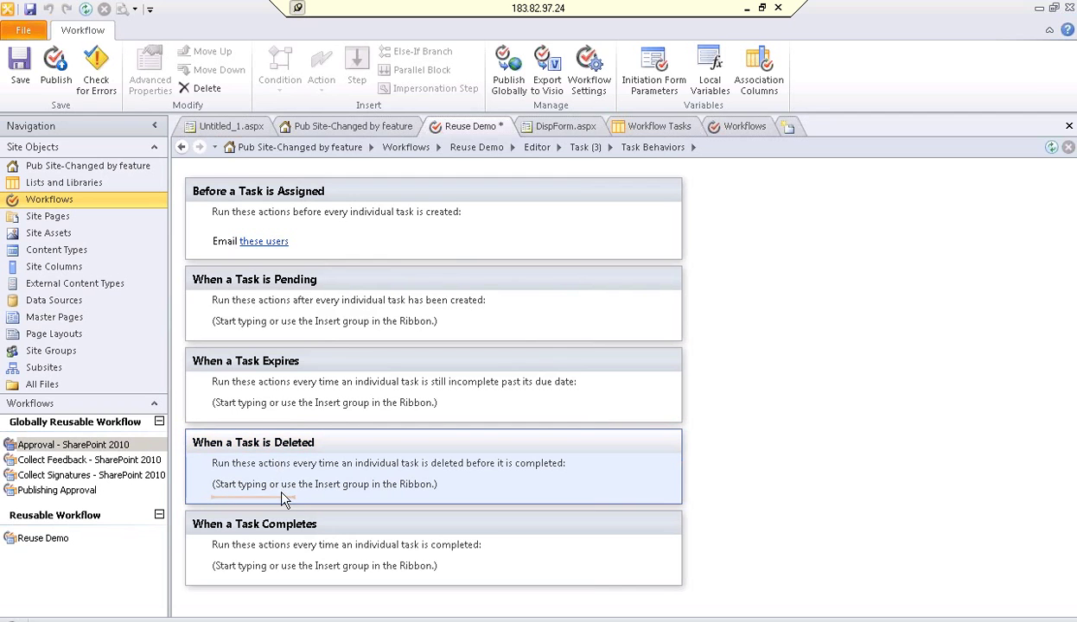
left_click(246, 414)
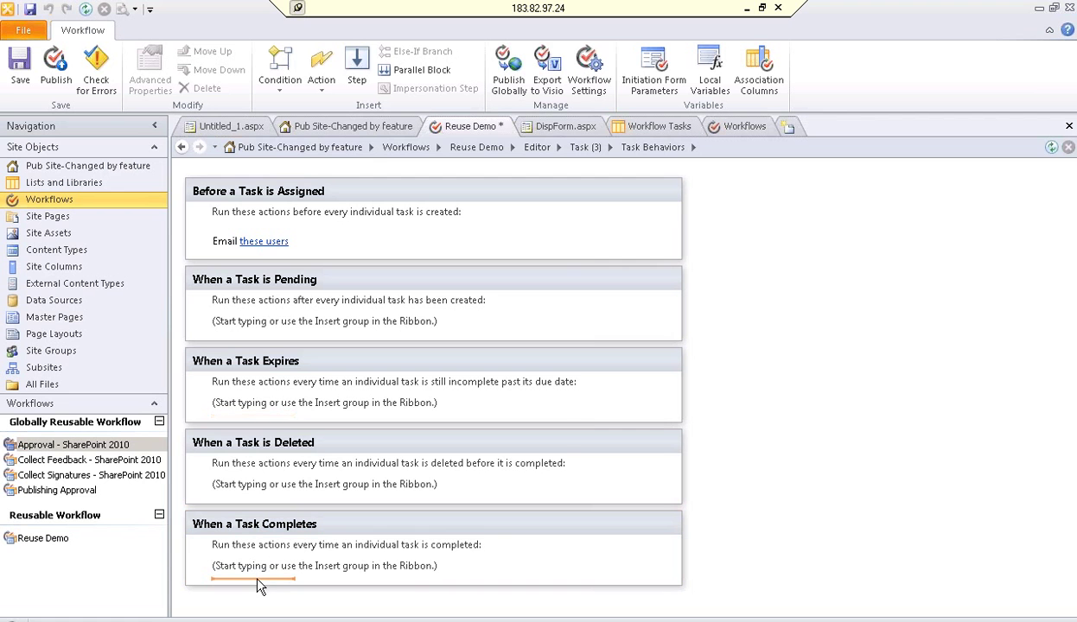
left_click(317, 84)
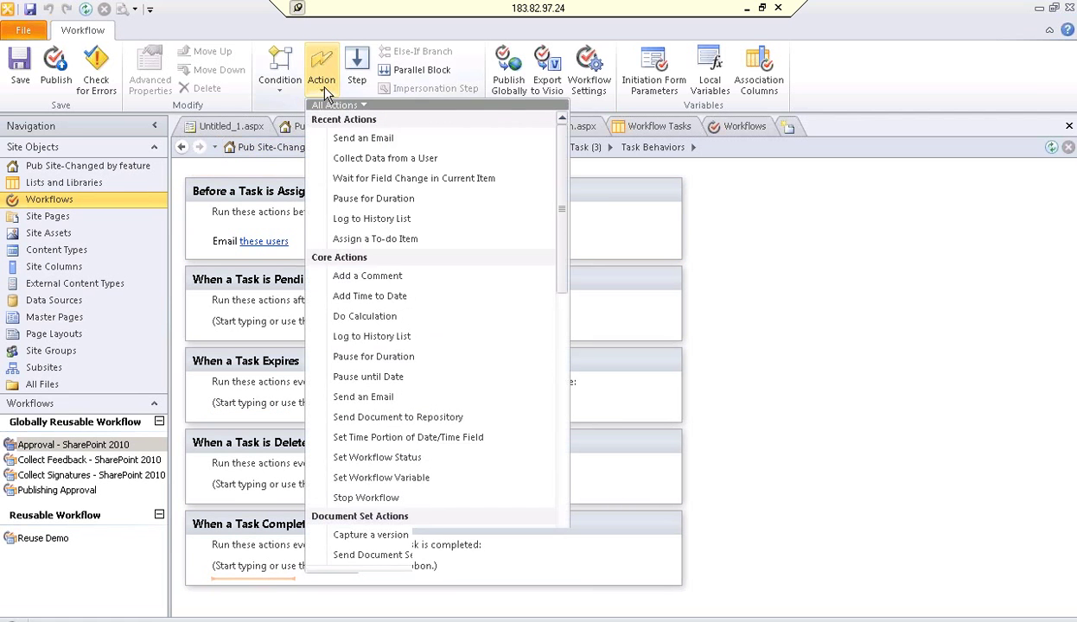
scroll(403, 399, "down", 4)
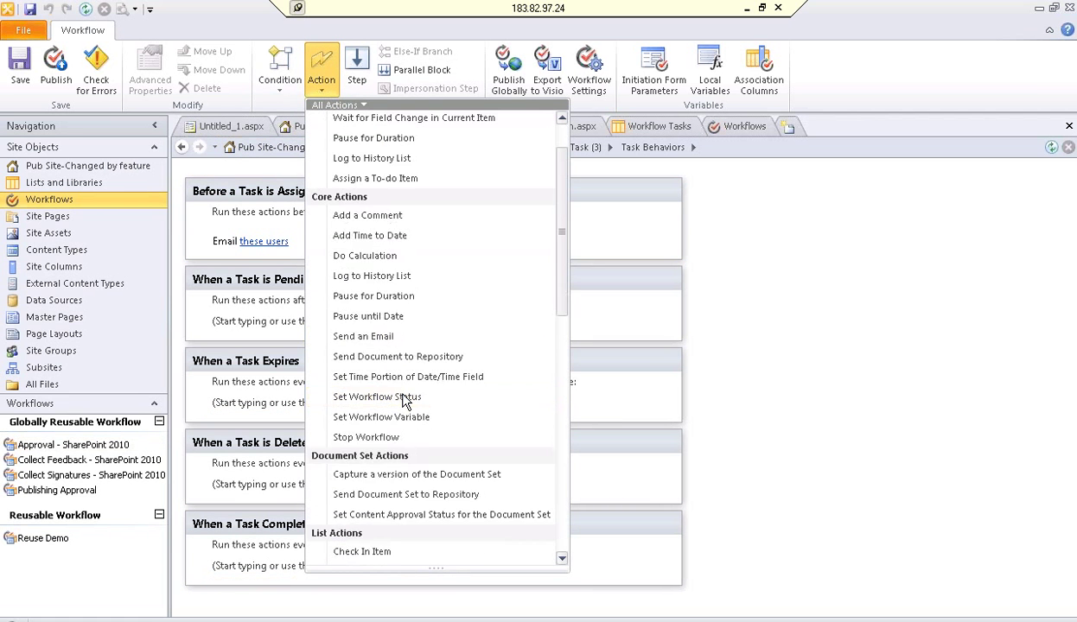
scroll(403, 399, "down", 5)
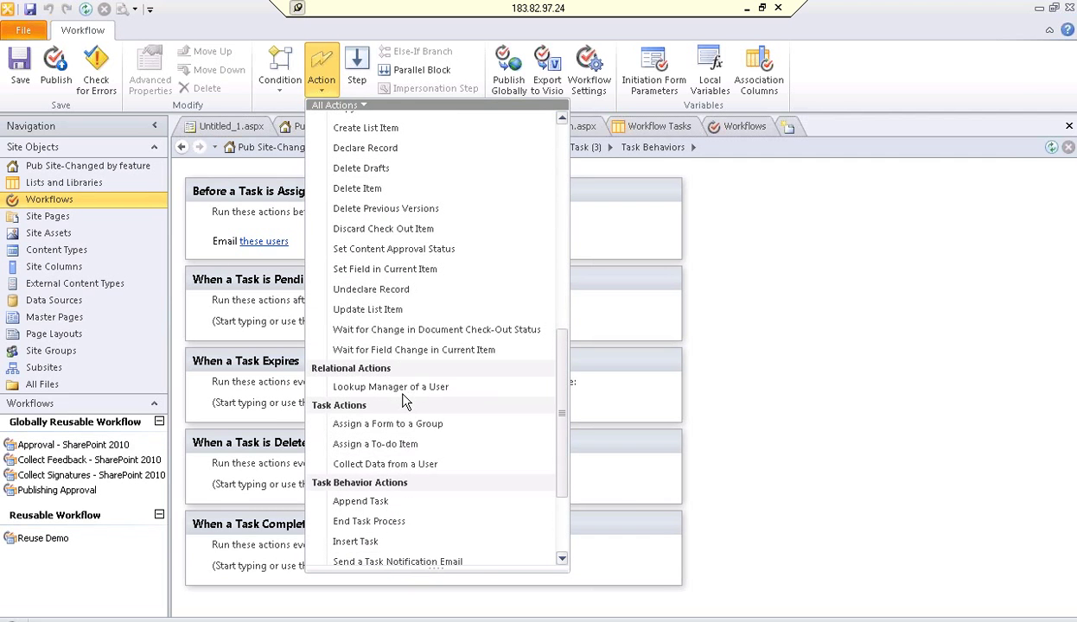
scroll(402, 399, "down", 1)
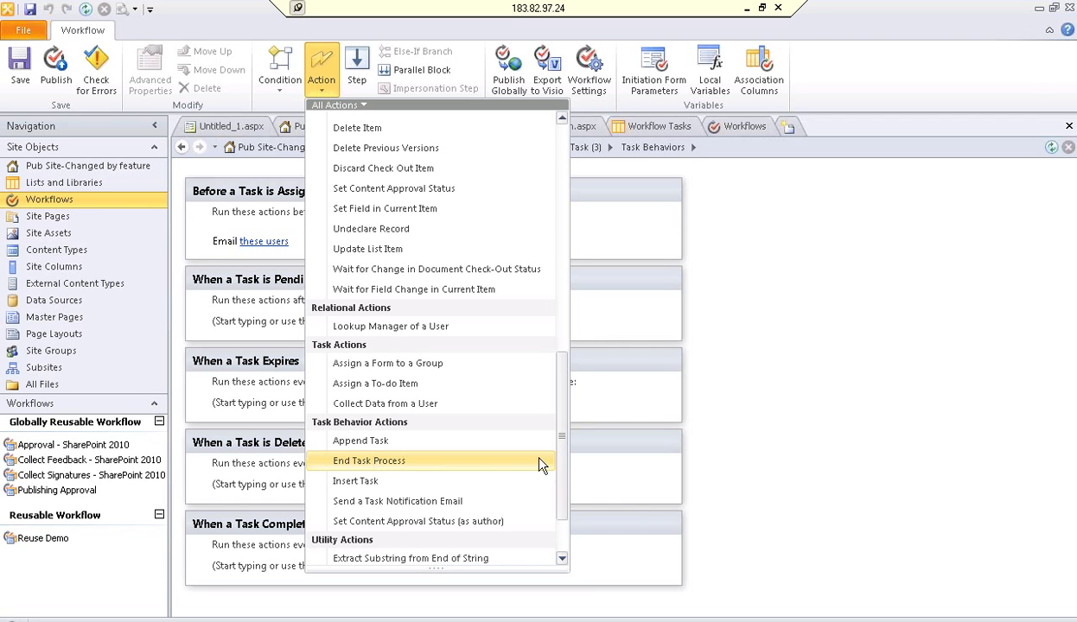
left_click_drag(562, 468, 562, 522)
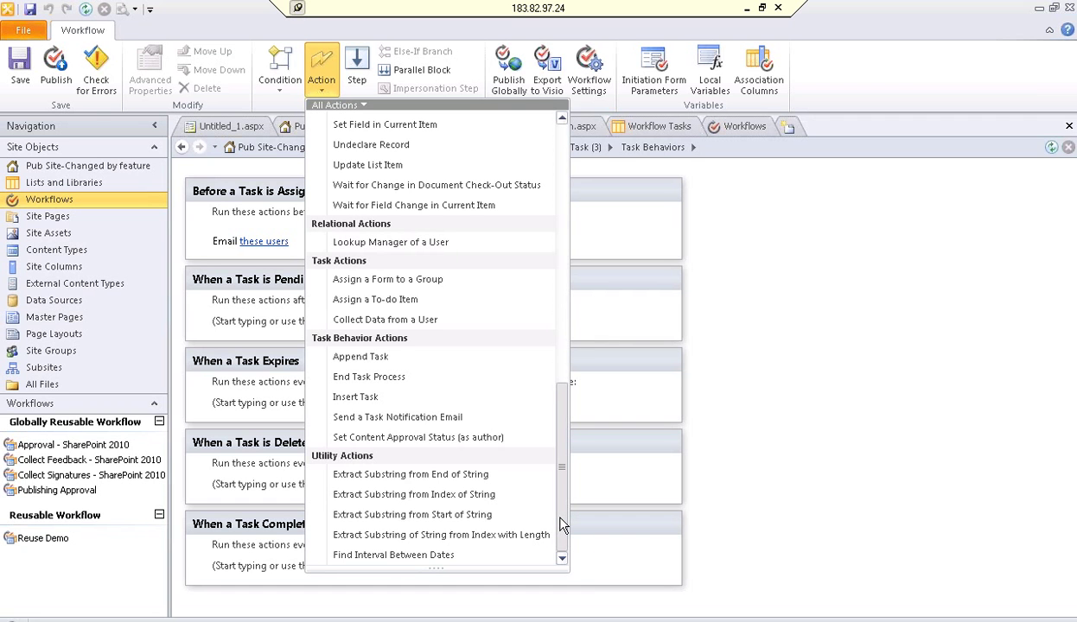
scroll(560, 500, "up", 2)
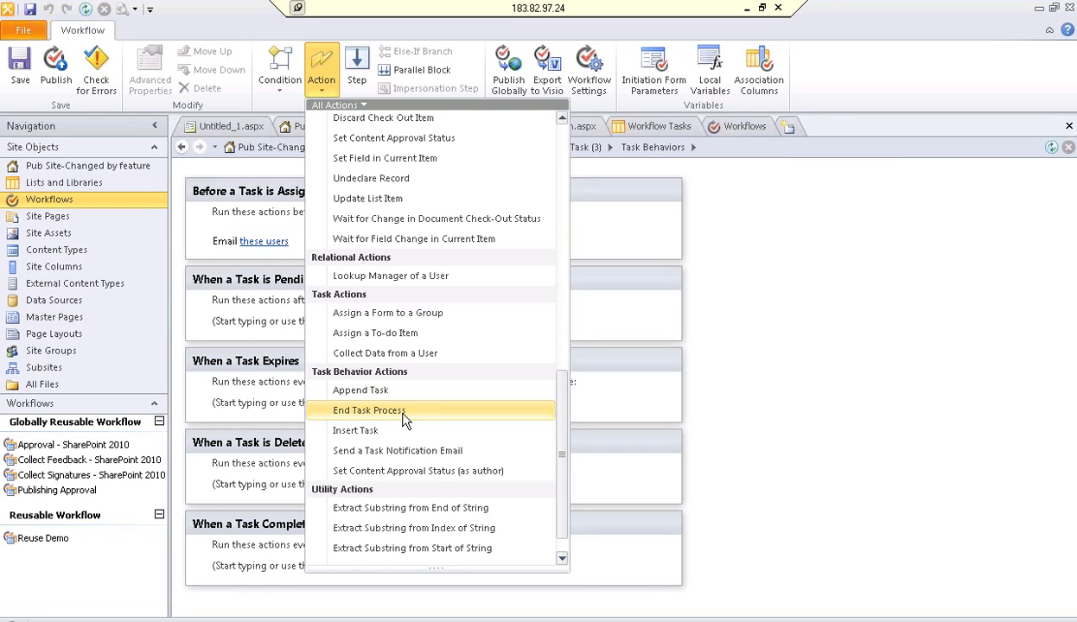
left_click(810, 349)
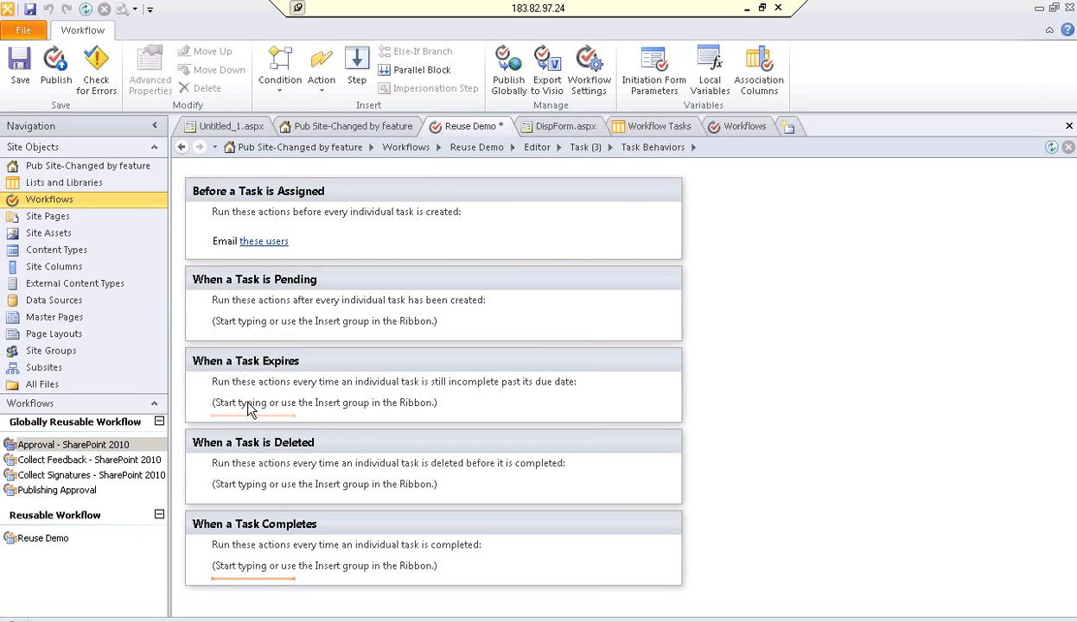
- Return to the Reuse Demo workflow settings, then reopen the single-task behavior of the Task (3) process through the workflow editor
left_click(461, 197)
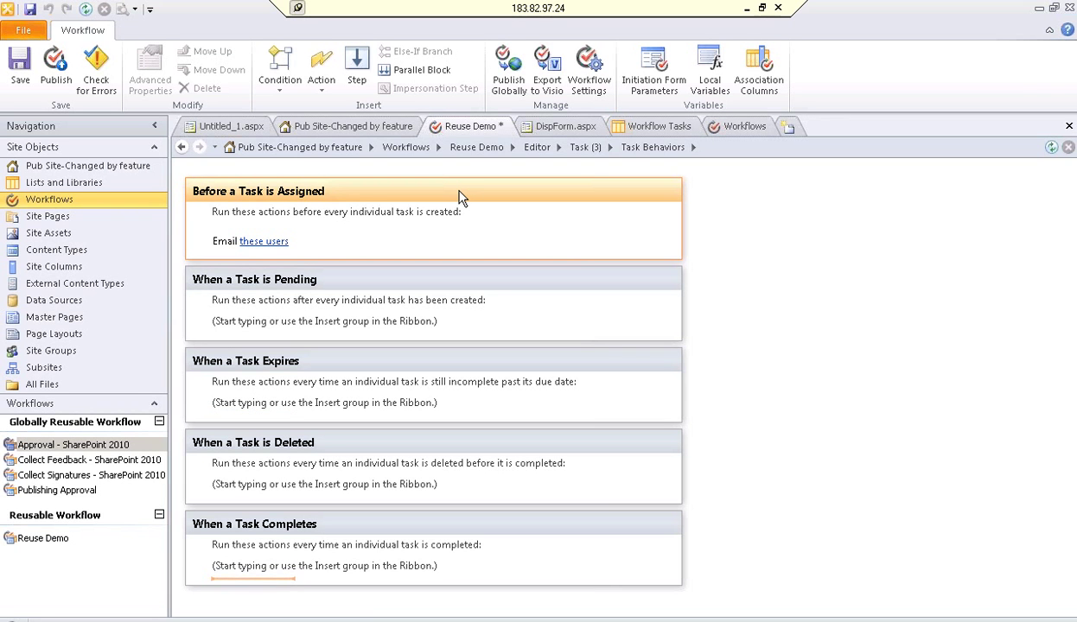
left_click(487, 152)
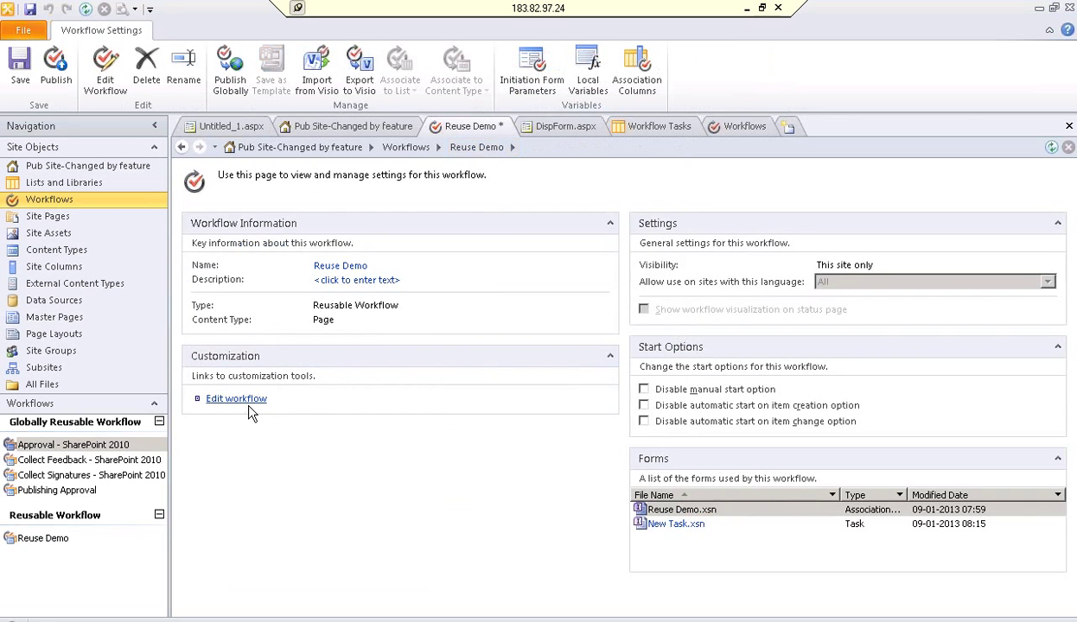
left_click(248, 402)
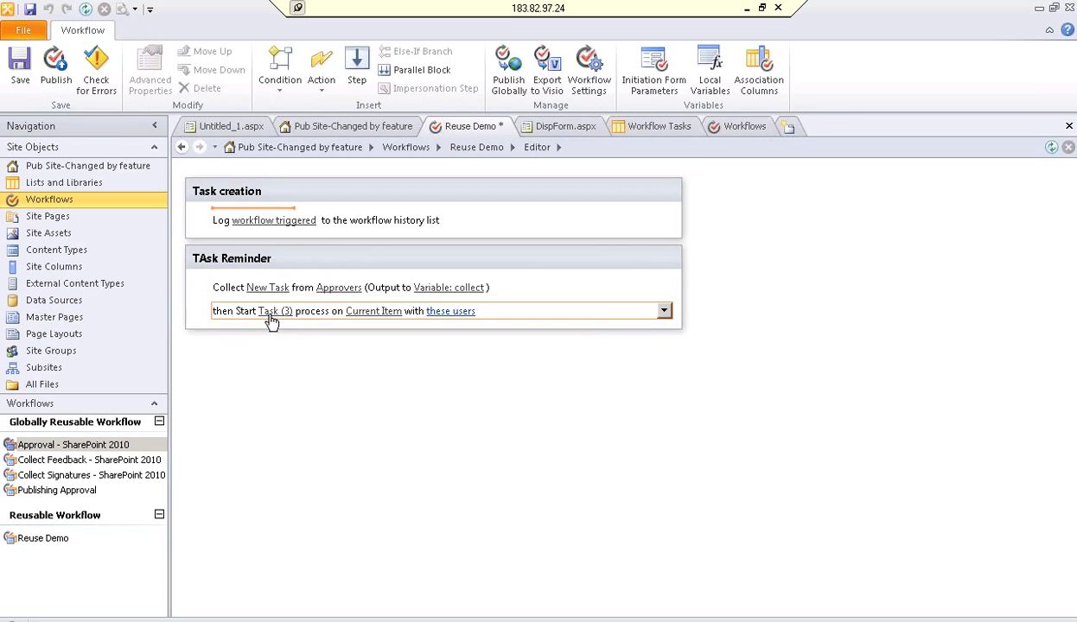
left_click(270, 317)
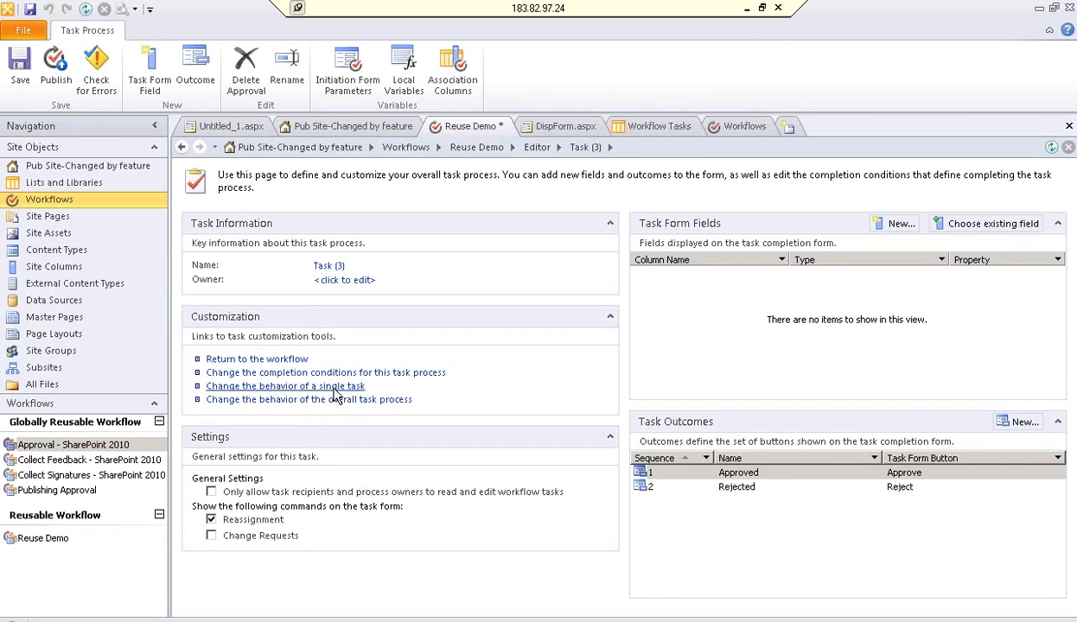
left_click(335, 389)
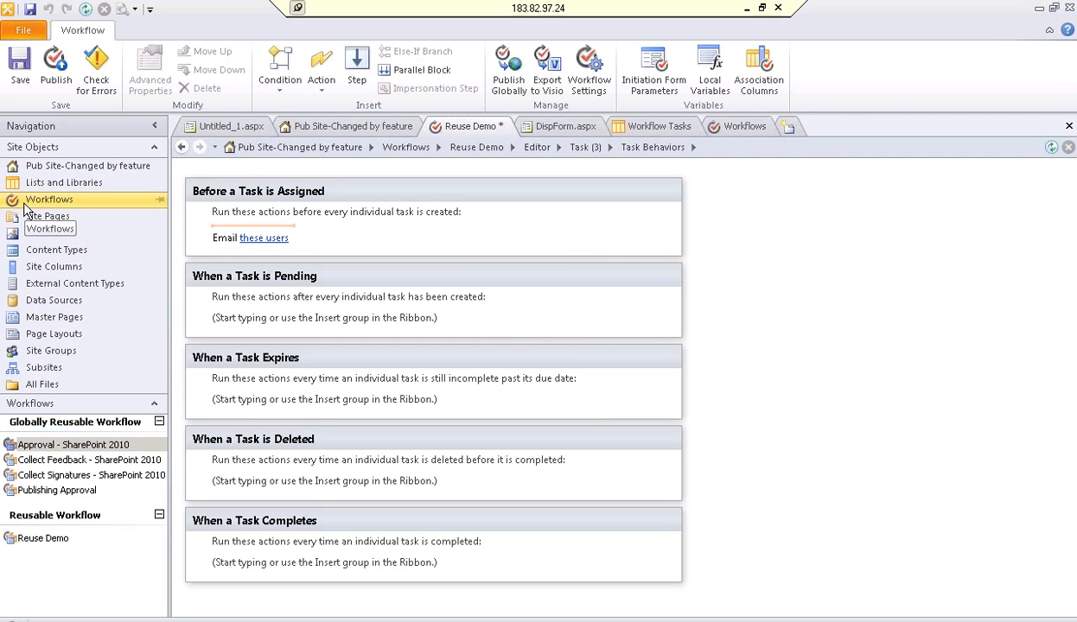
left_click(373, 300)
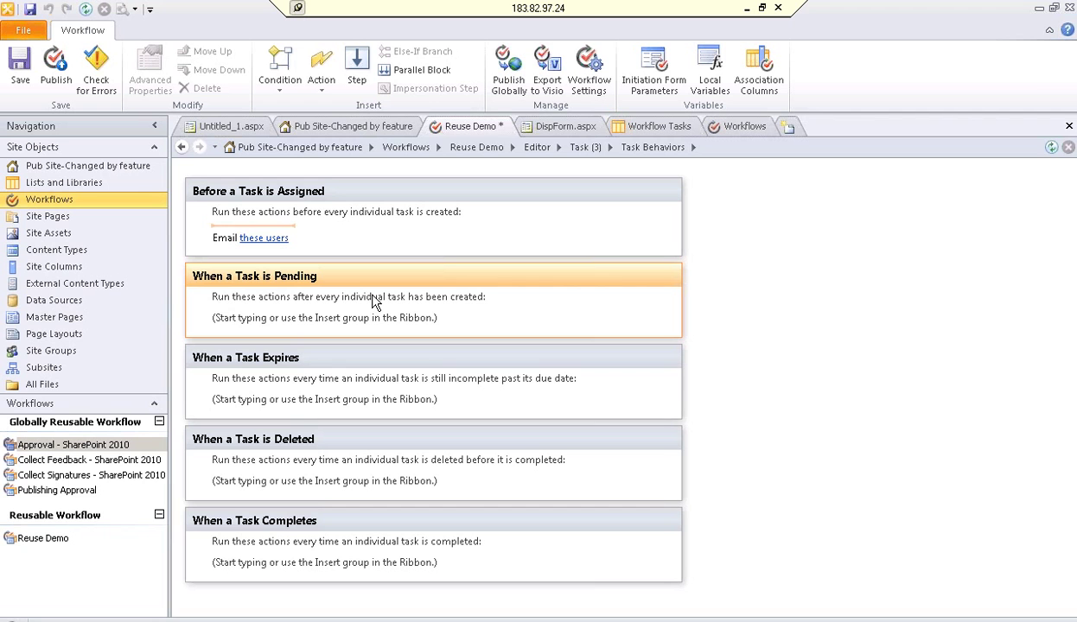